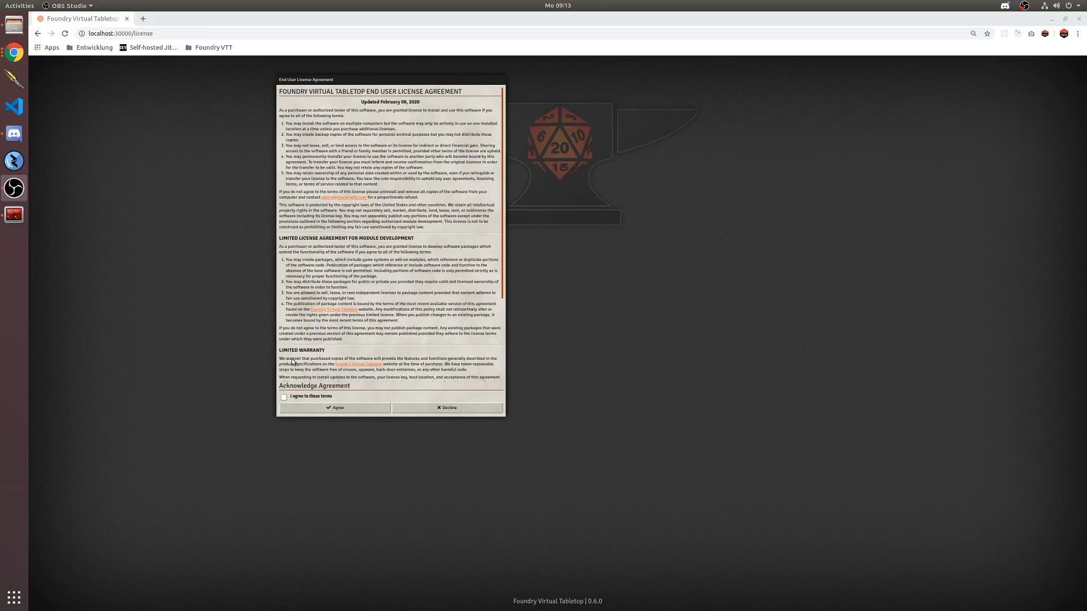
Agree to the terms of the Foundry Virtual Tabletop end user license agreement
click(283, 397)
click(333, 408)
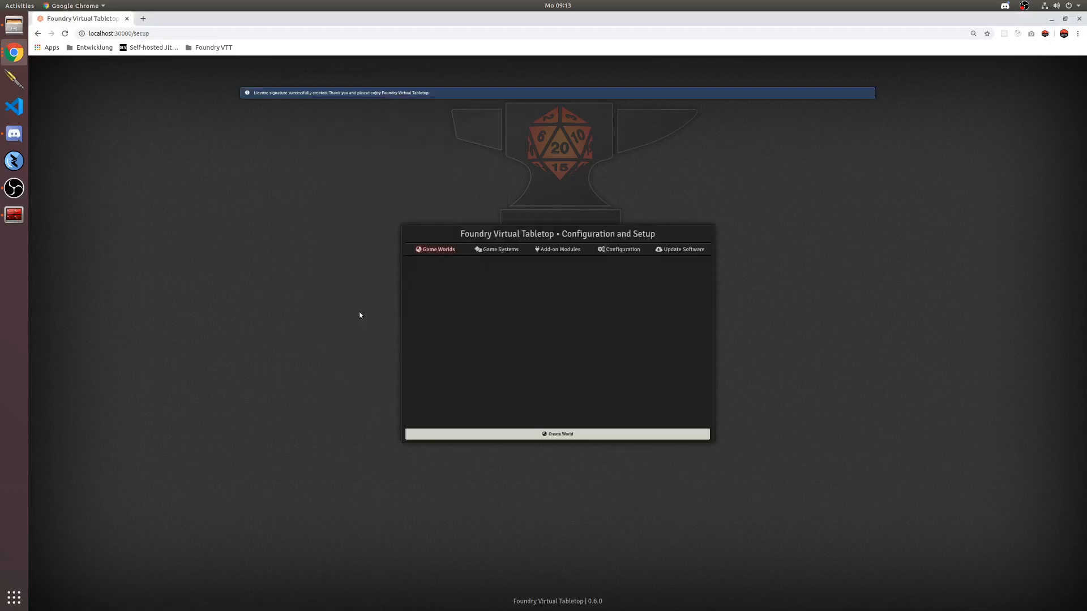
Find the Dungeons & Dragons 5th Edition game system in the package list and install it
click(491, 250)
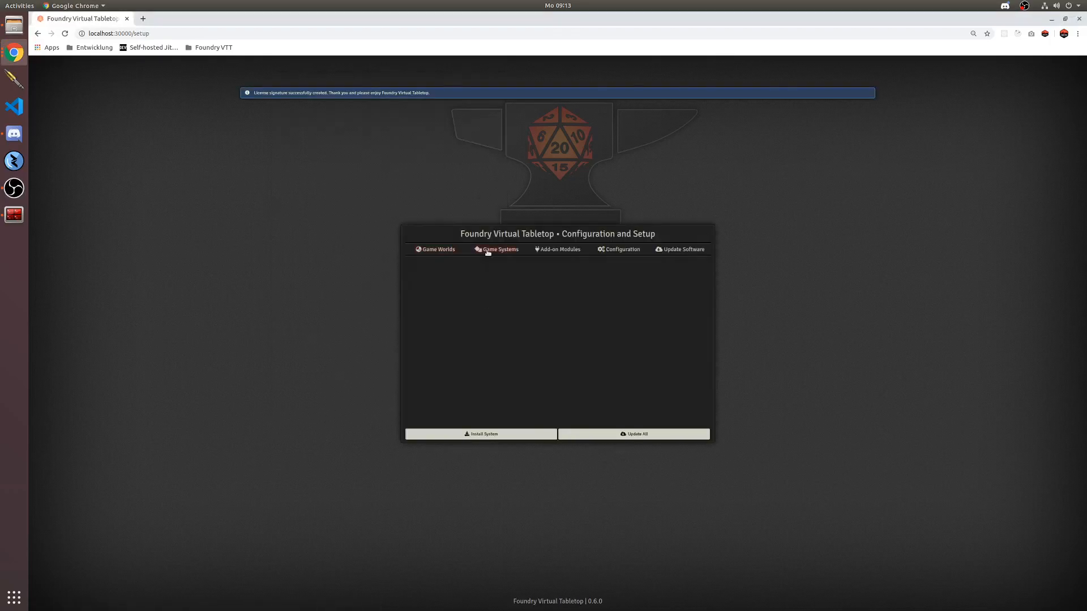
click(483, 434)
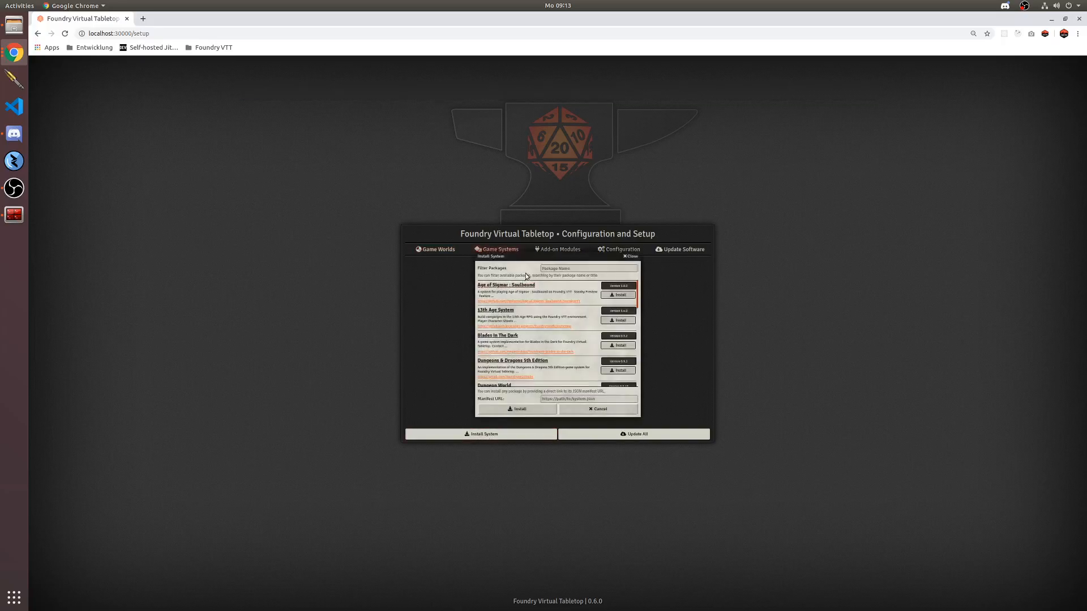
click(553, 269)
text(de)
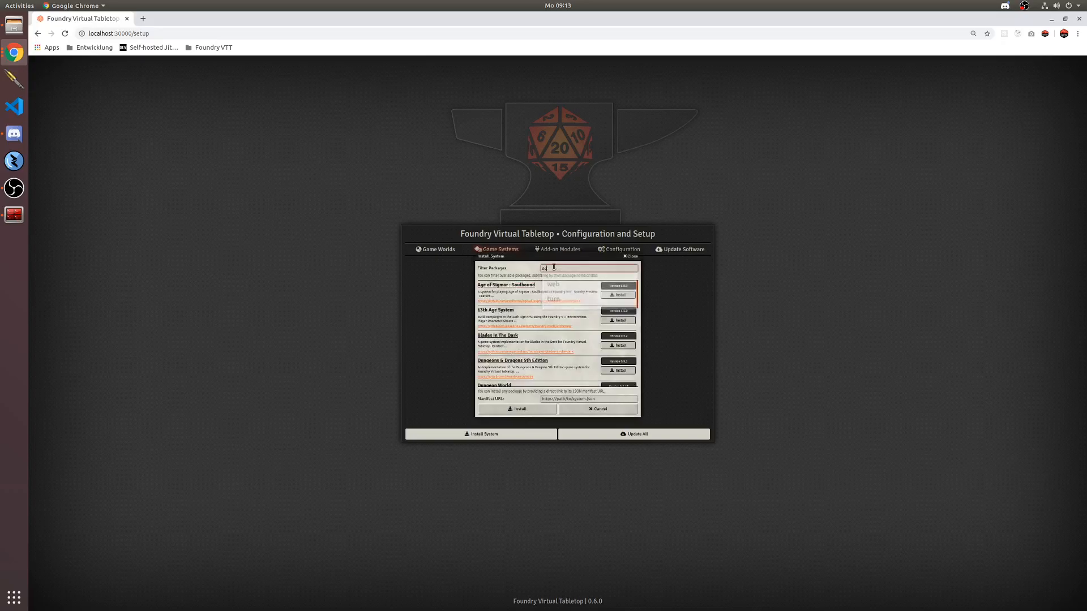
text(n)
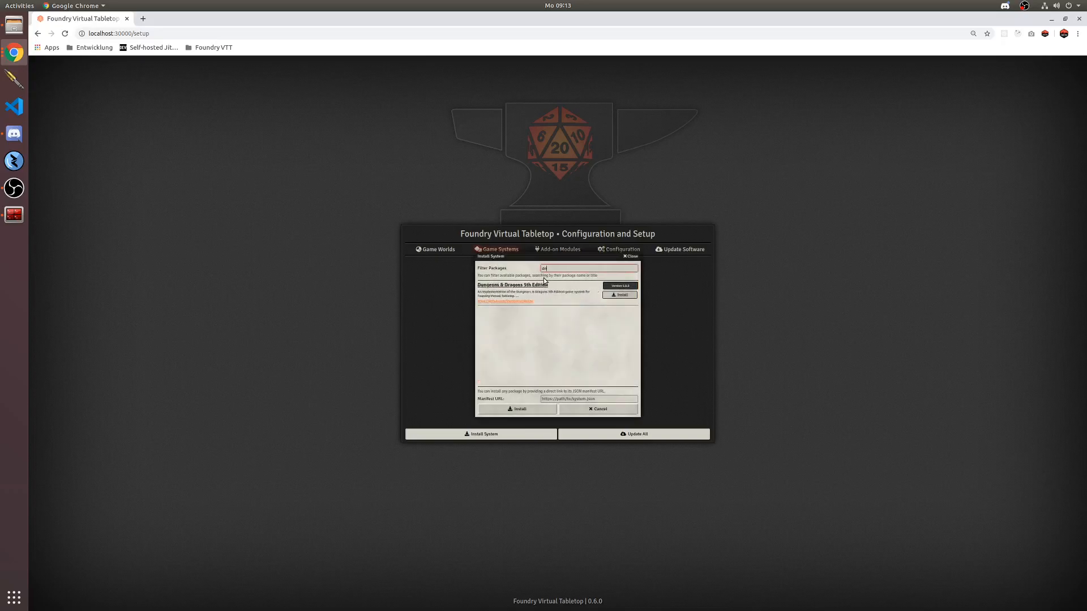
click(619, 294)
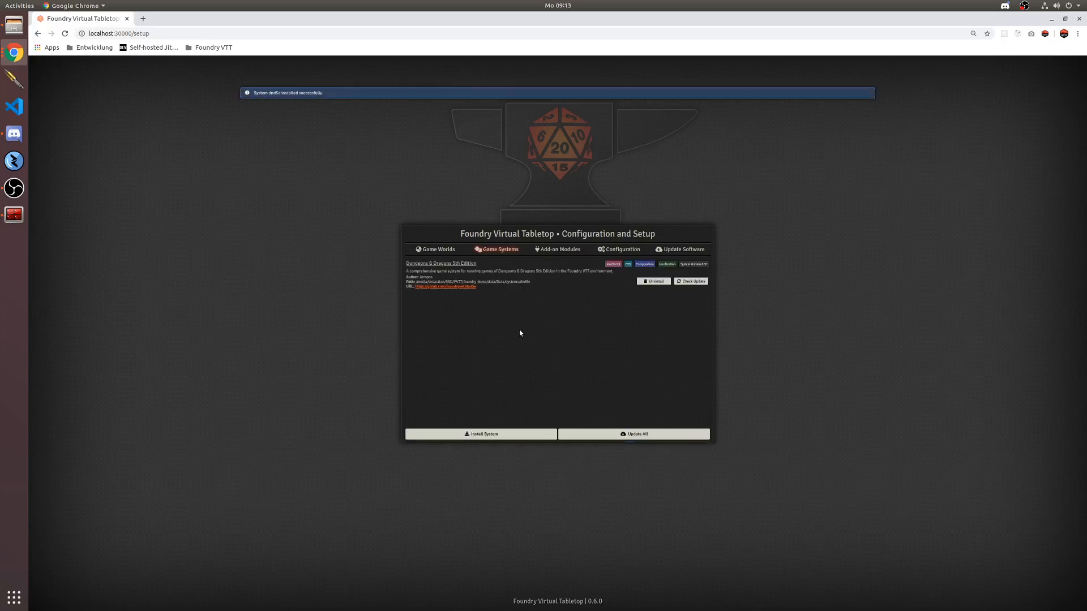
Filter the add-on modules for "vtta" and install Virtual Tabletop Assets - D&D Beyond Integration
click(553, 254)
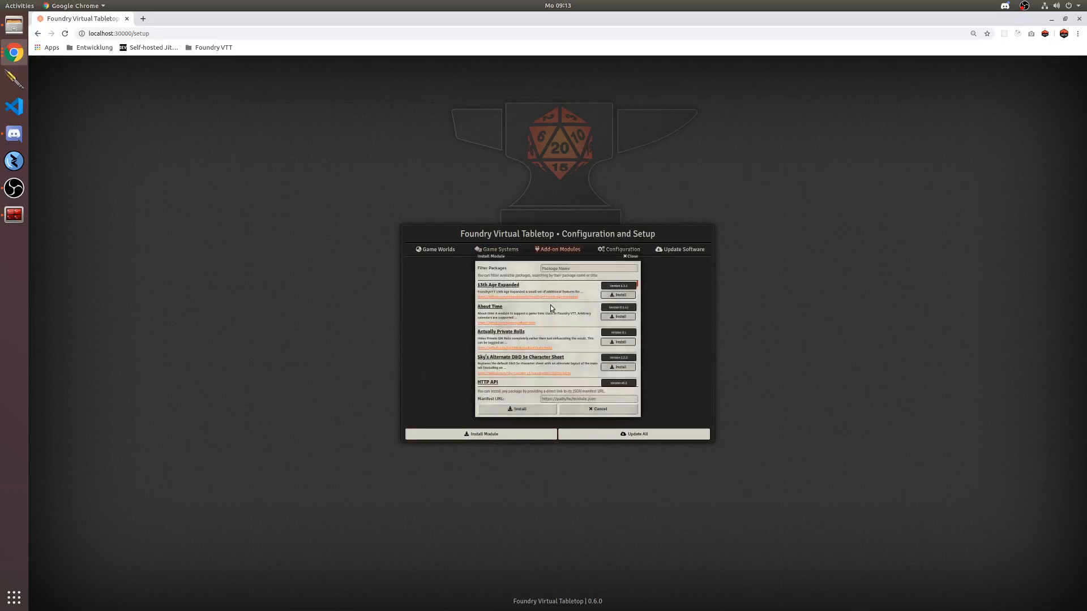
click(565, 268)
text(vtta)
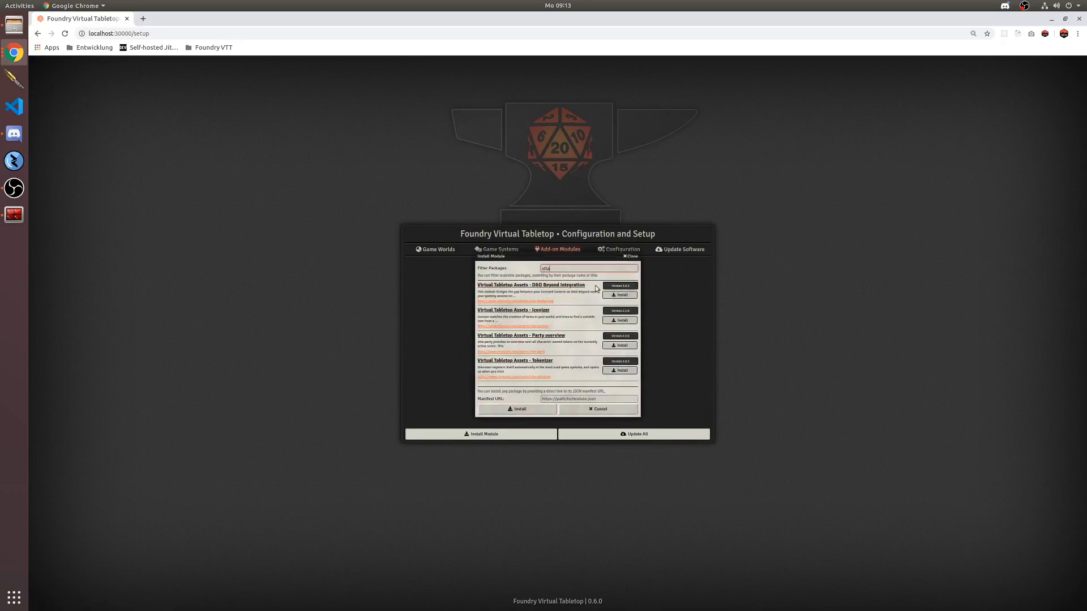
click(622, 295)
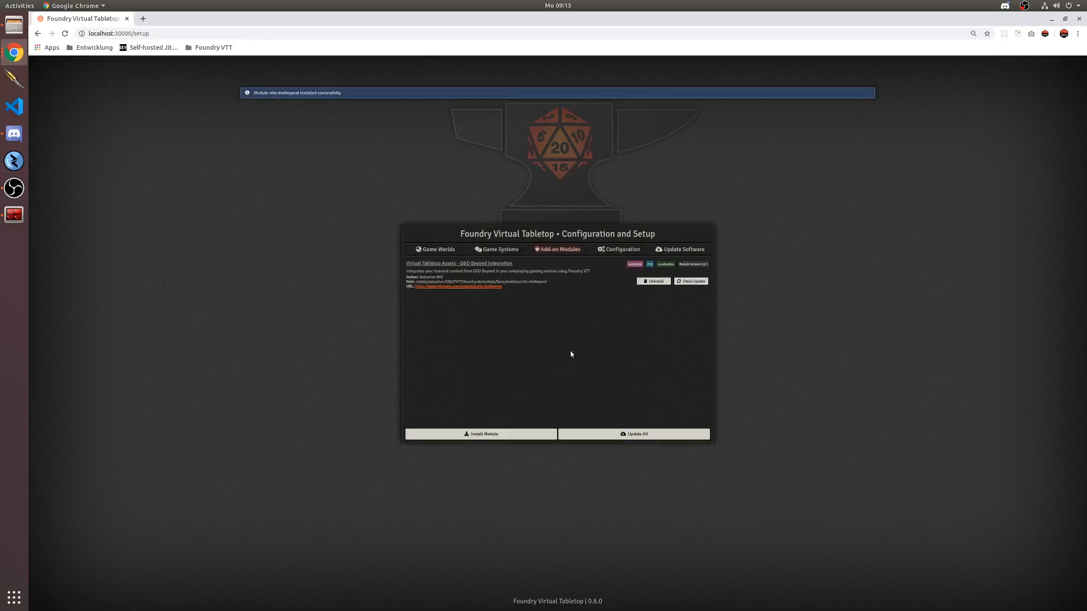
Create a new game world titled "dev" that uses the Dungeons & Dragons 5th Edition system
click(491, 250)
click(549, 251)
click(433, 250)
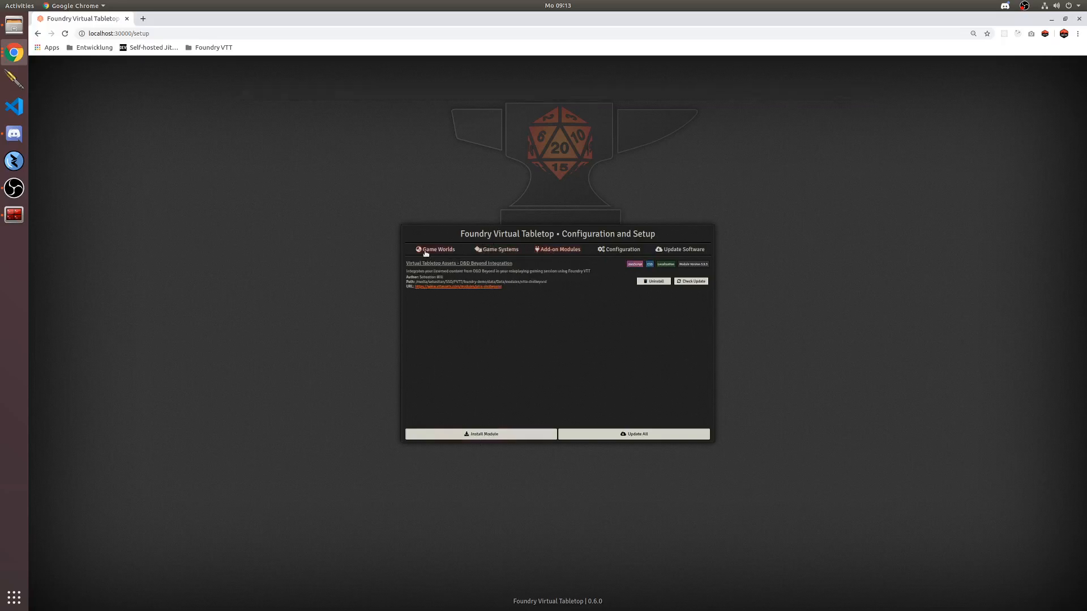
click(482, 432)
text(dev)
click(587, 263)
text(dev)
click(583, 272)
click(565, 285)
click(536, 423)
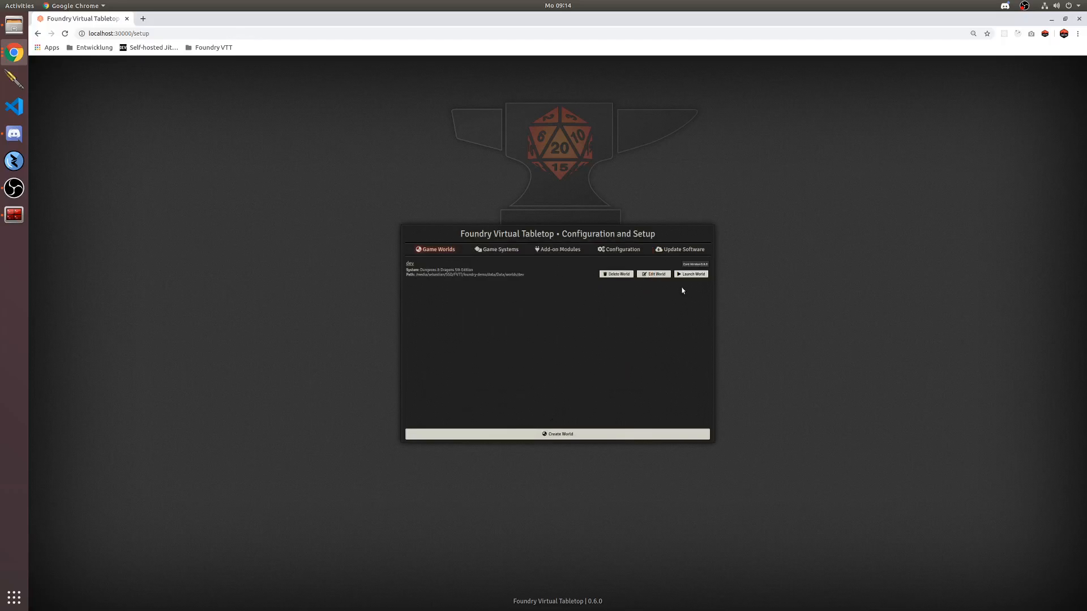
Launch the dev world and join its game session as Gamemaster
click(692, 277)
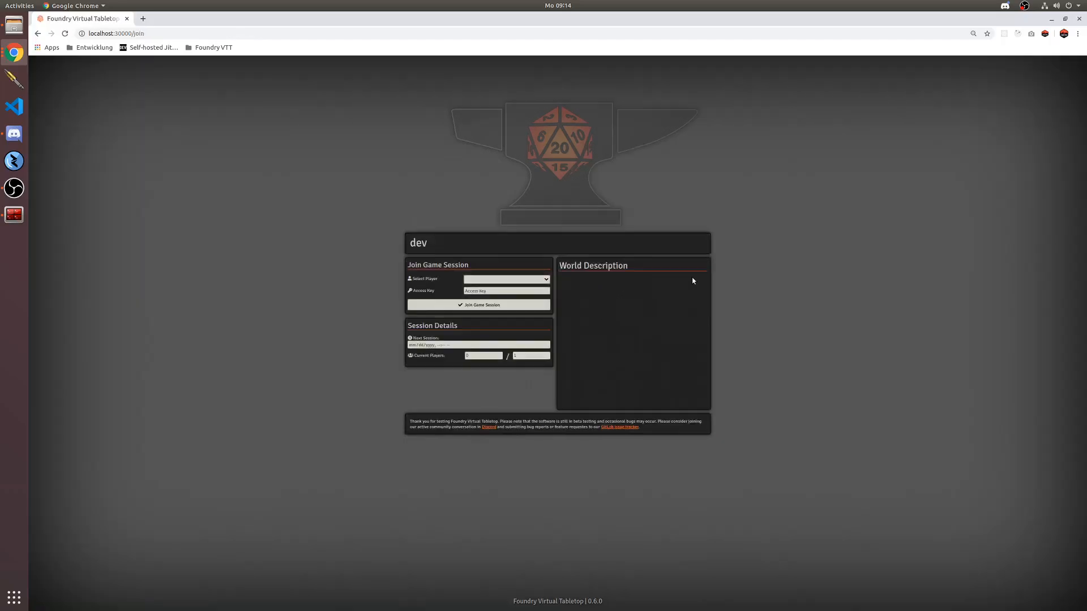
click(509, 280)
click(498, 289)
click(489, 306)
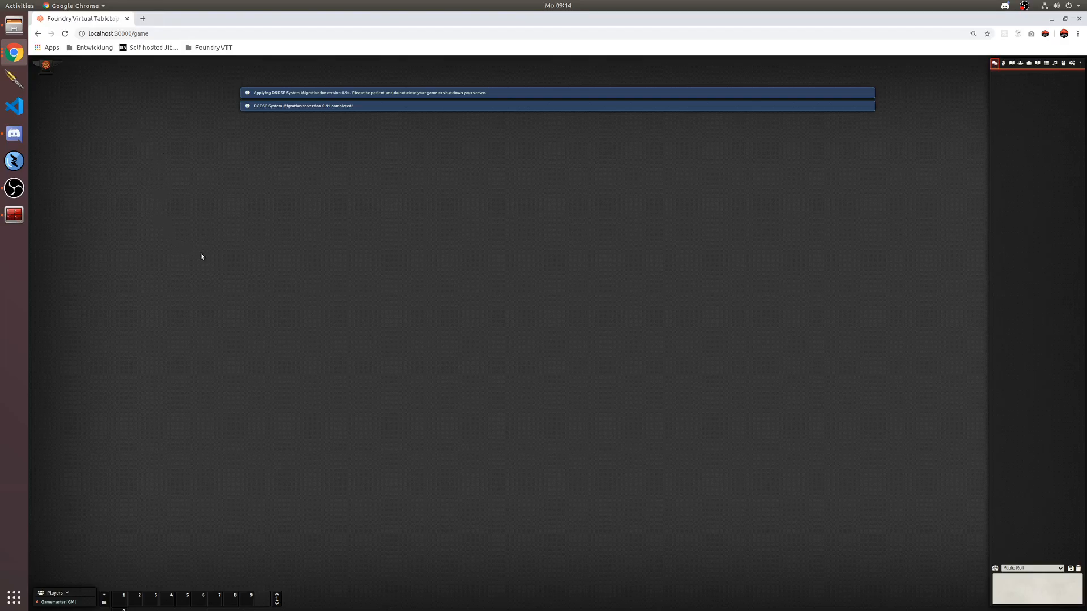
In the player configuration, create an additional user DM with Gamemaster permission and launch the game session
key(Escape)
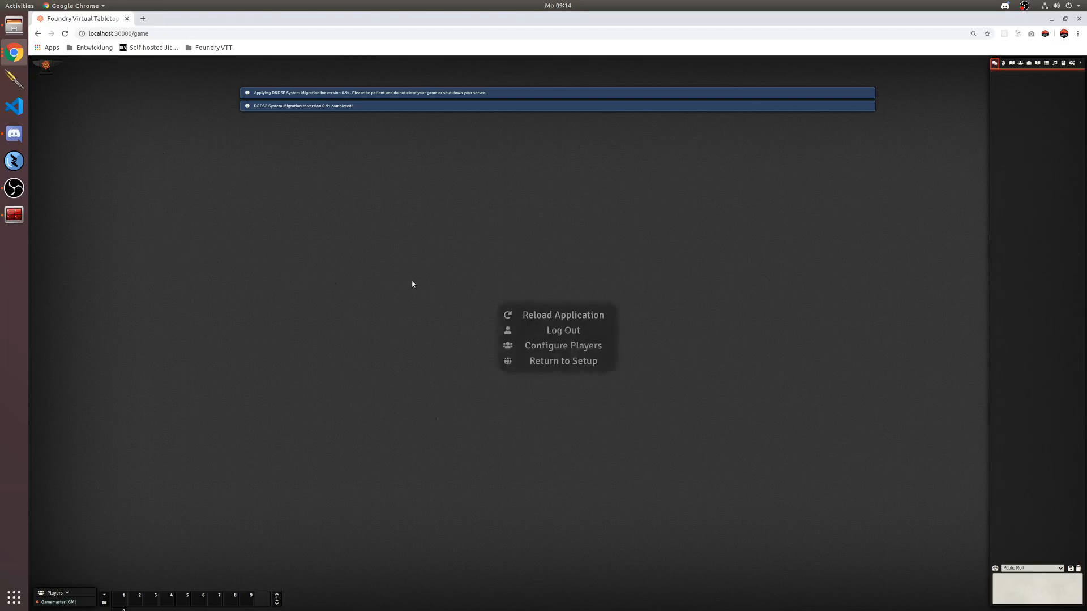
click(547, 346)
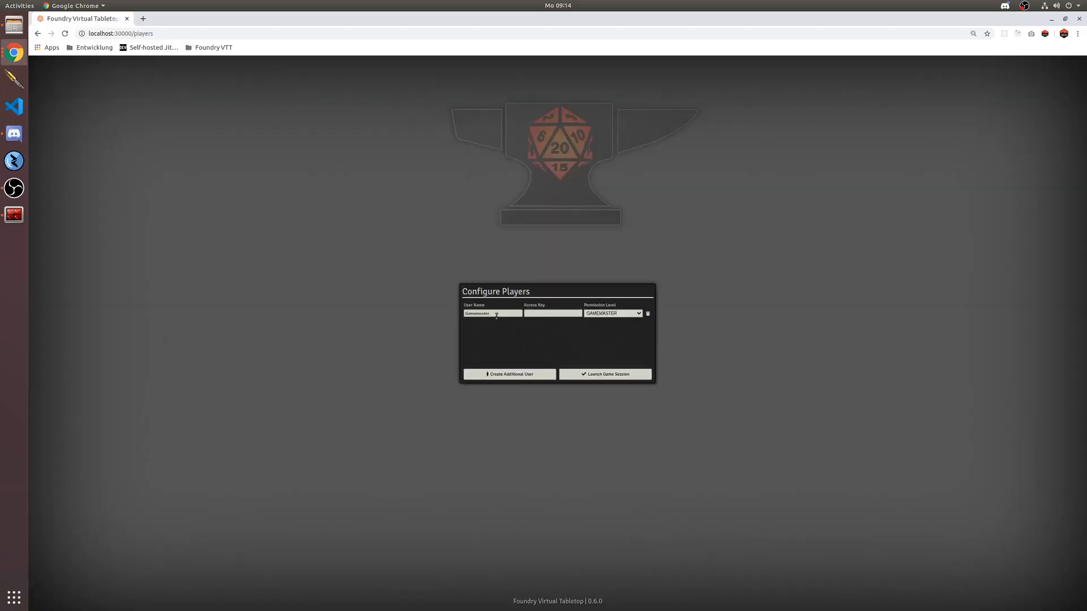
click(501, 374)
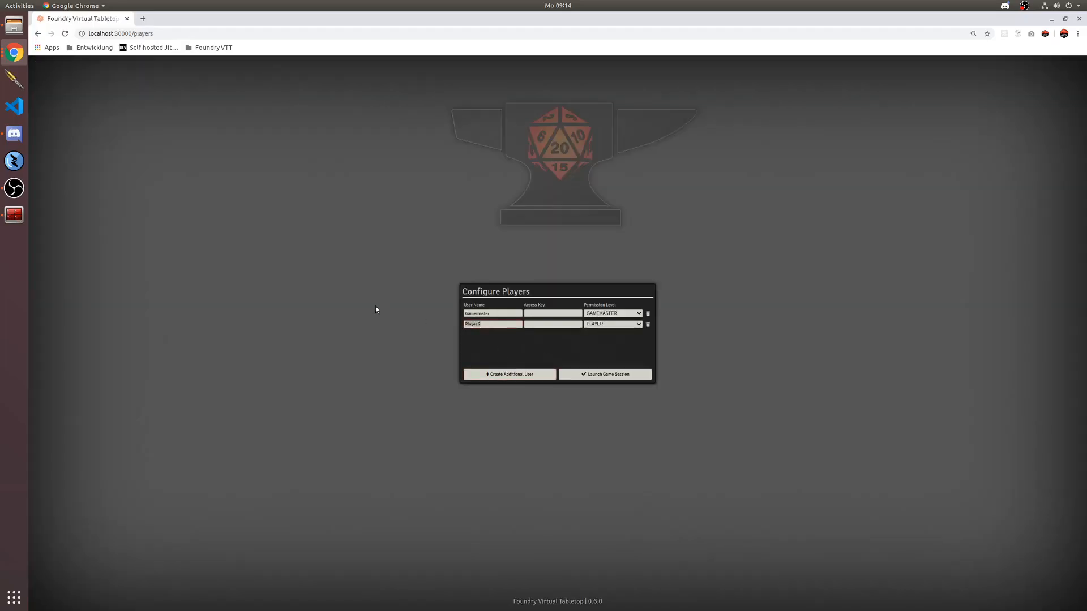
text(DM)
click(584, 327)
click(602, 353)
drag(511, 313, 444, 317)
click(476, 324)
click(606, 376)
Join the dev game session with the Gamemaster user
click(490, 280)
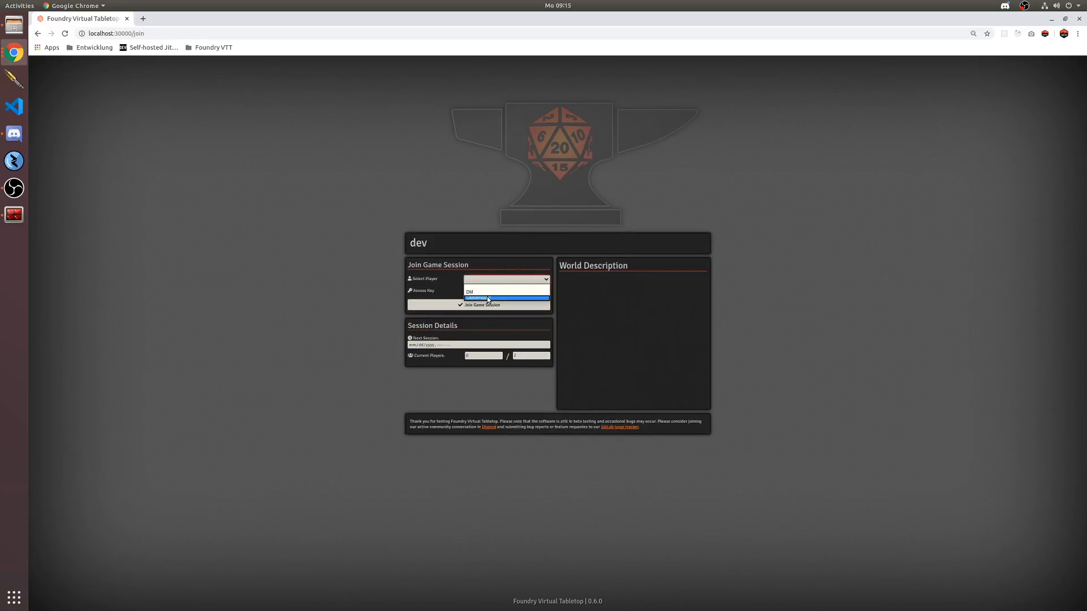
click(489, 297)
click(475, 305)
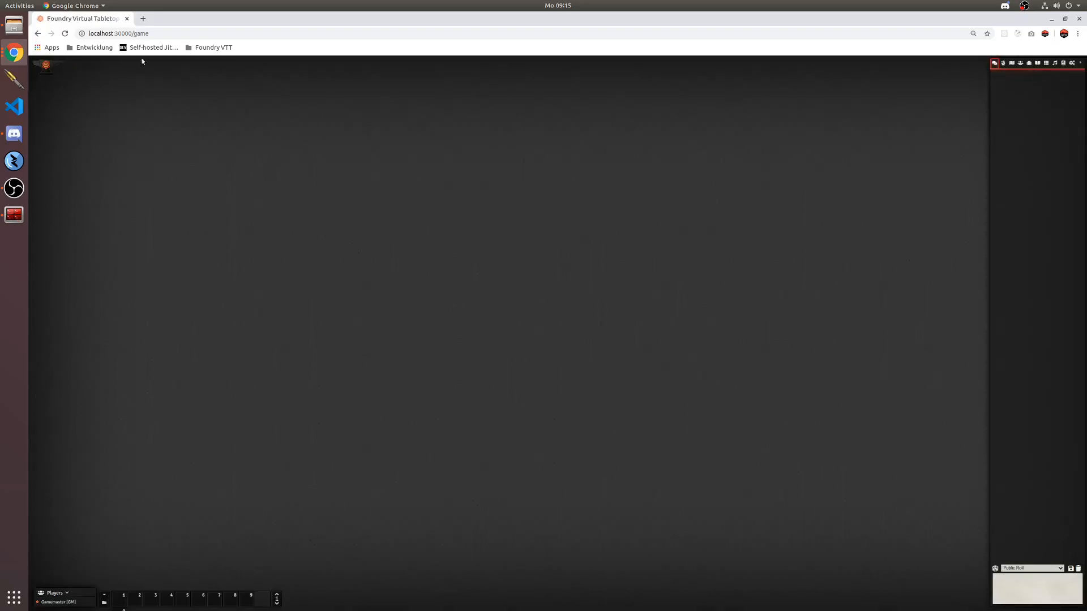
Open the game server's base address localhost:30000 in a second browser tab
click(145, 34)
key(ctrl+c)
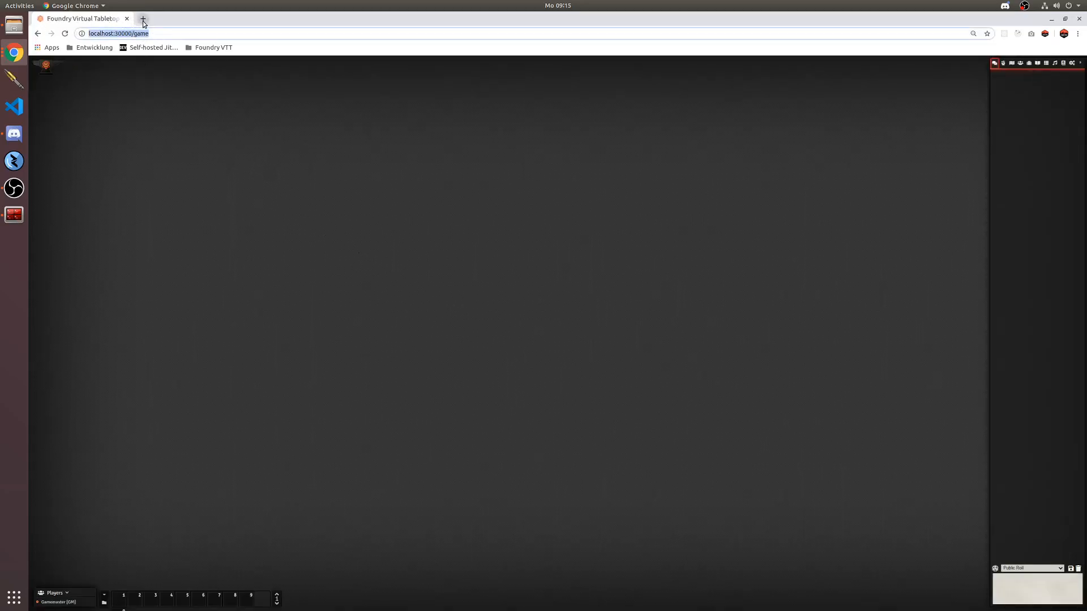
click(143, 20)
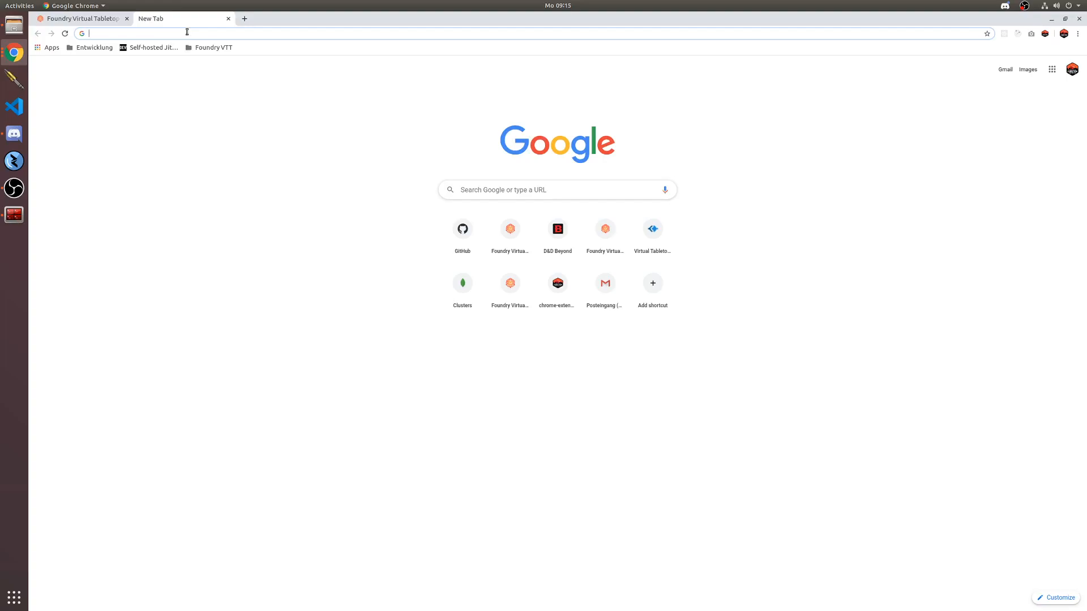
key(ctrl+v)
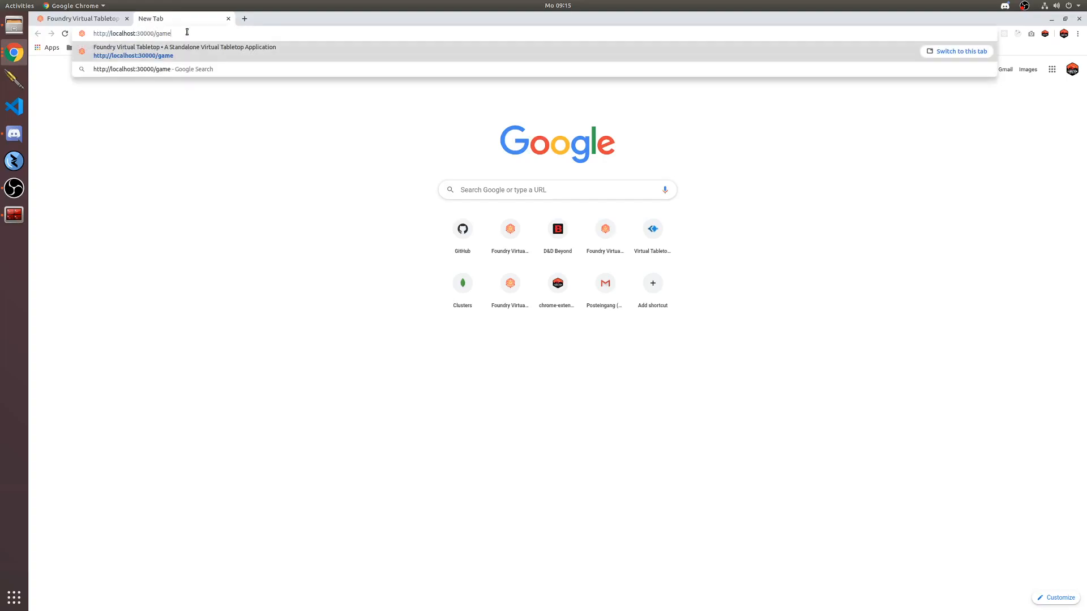
key(BackSpace)
key(BackSpace)
key(BackSpace)
key(BackSpace)
key(BackSpace)
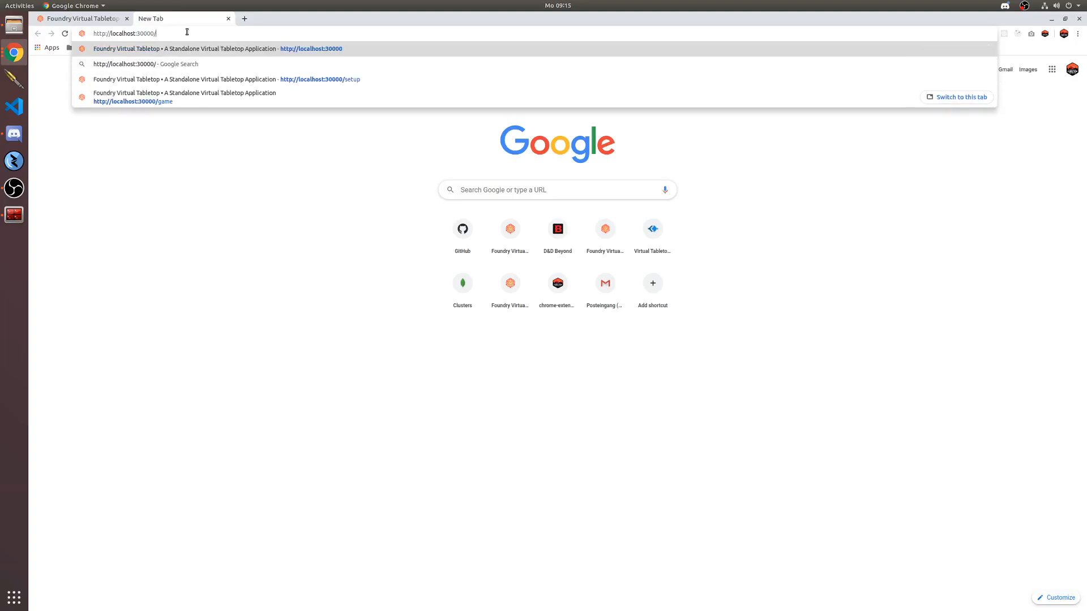
key(Home)
key(Delete)
key(Delete)
key(Delete)
key(Delete)
key(Delete)
key(Delete)
key(Delete)
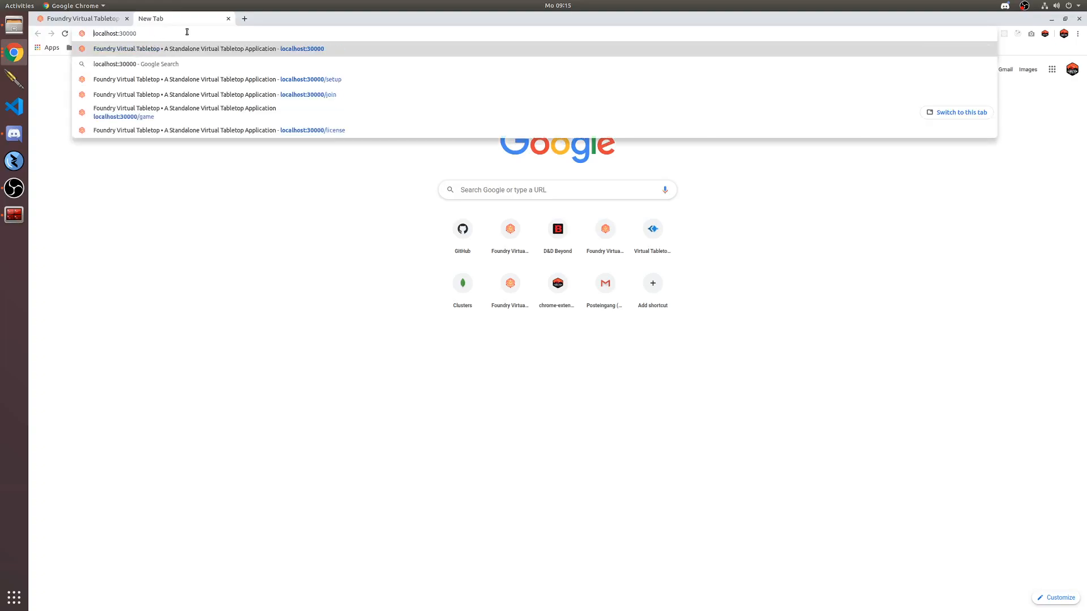
key(Return)
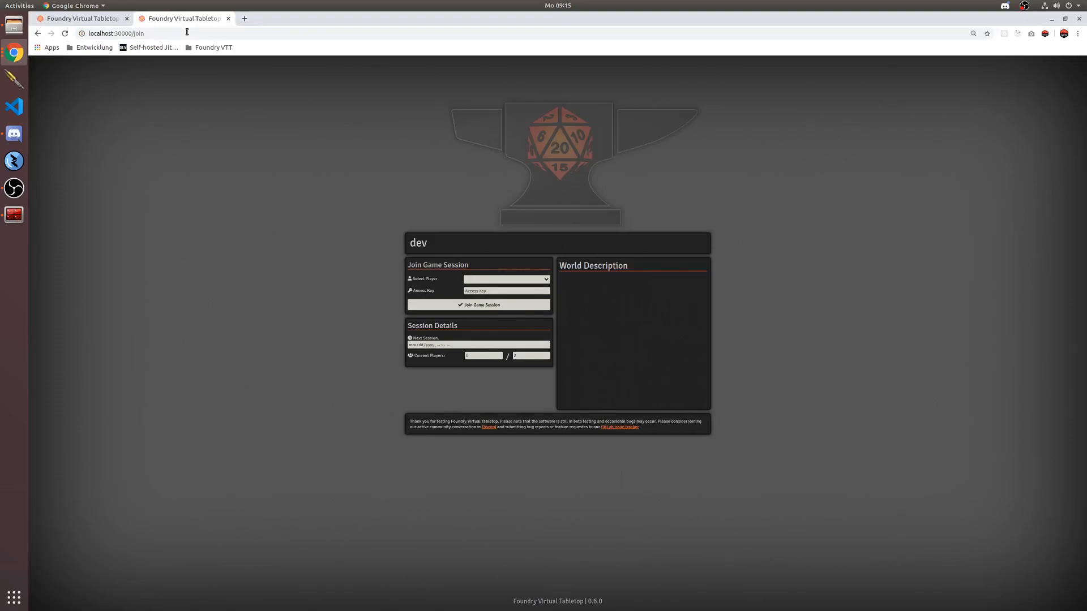
Join the dev game session in the second tab with the DM user
click(478, 280)
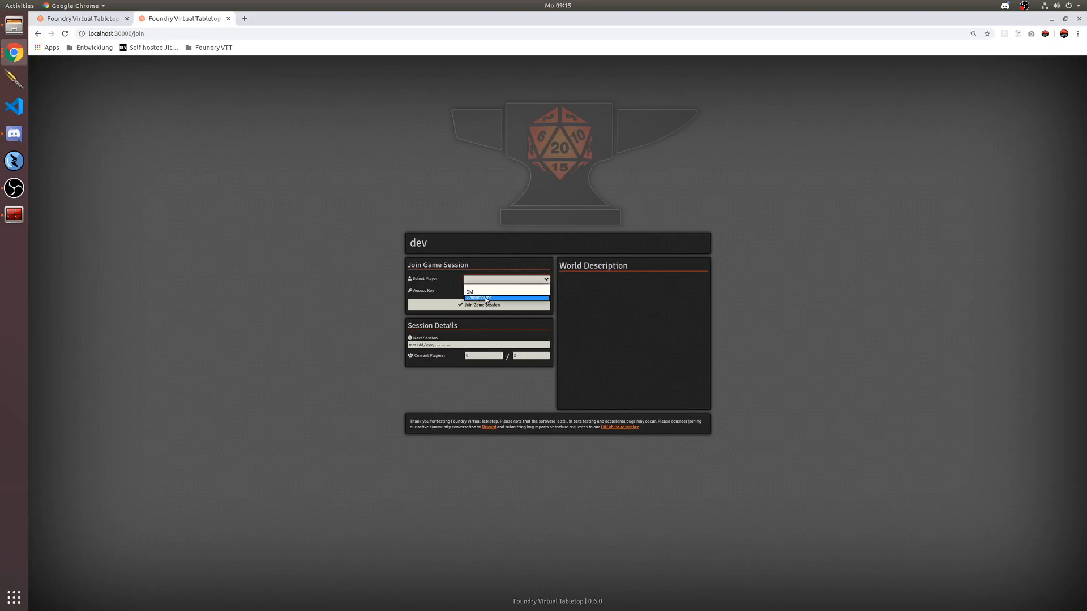
click(479, 292)
click(478, 304)
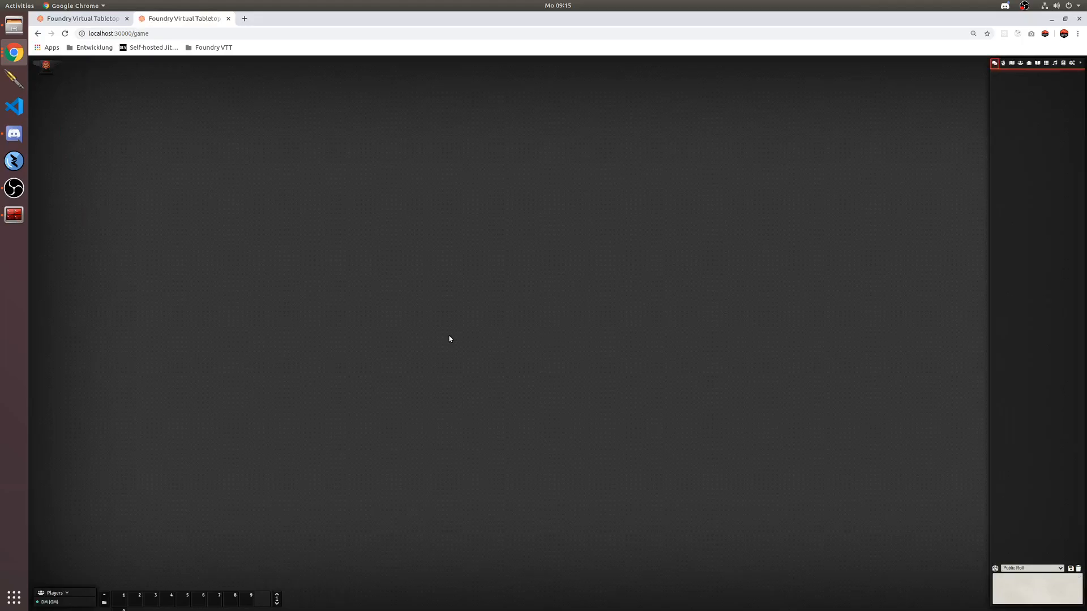
Compare the Gamemaster and DM sessions, and close the Gamemaster's browser tab
click(95, 19)
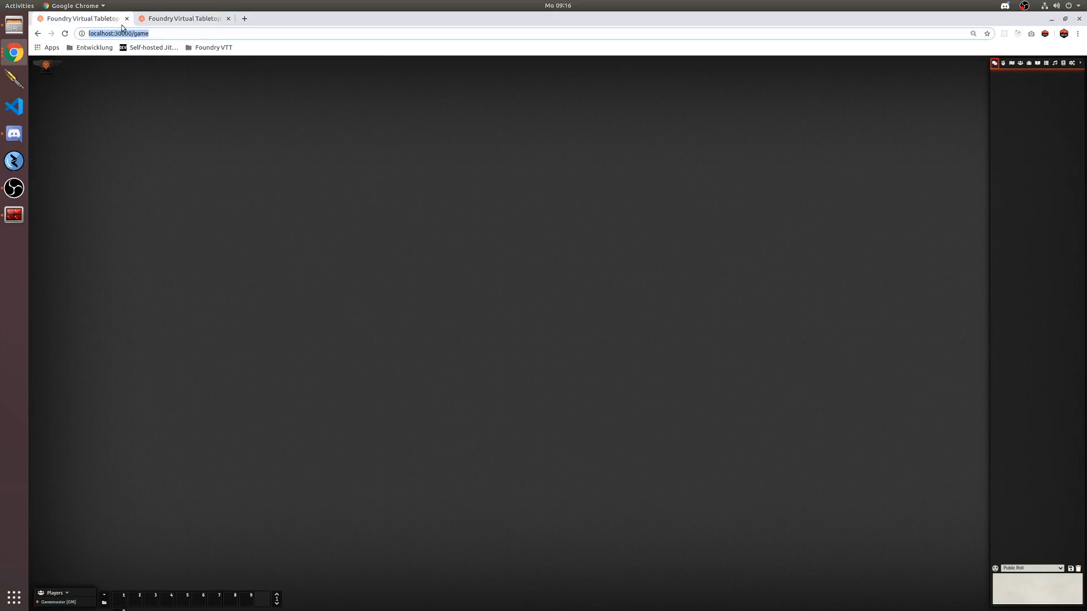
click(164, 19)
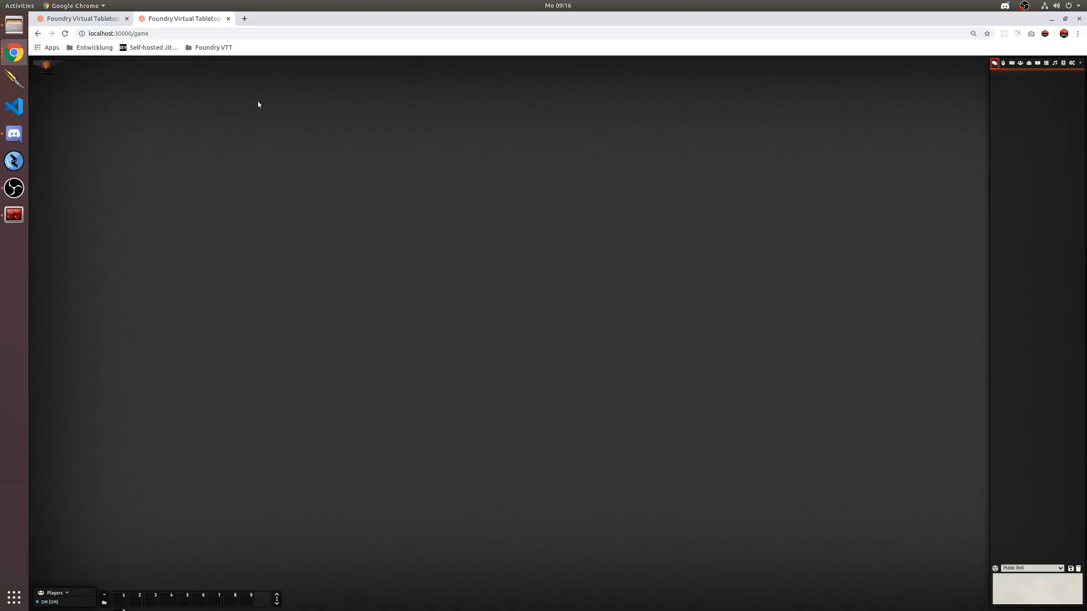
click(126, 19)
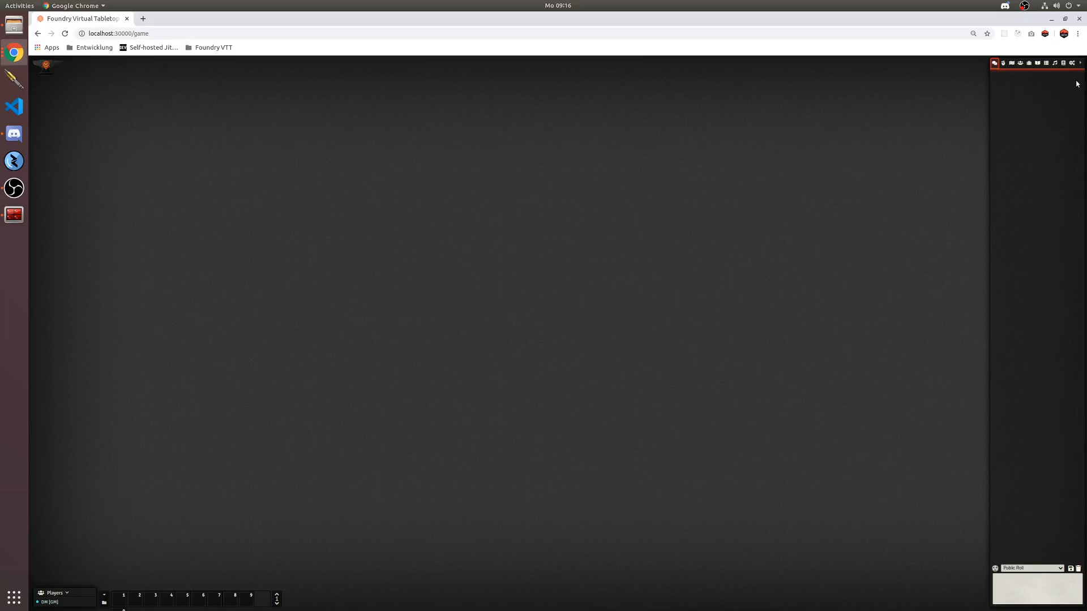
Enable the Virtual Tabletop Assets - D&D Beyond Integration module for the world and save the module settings
click(1071, 64)
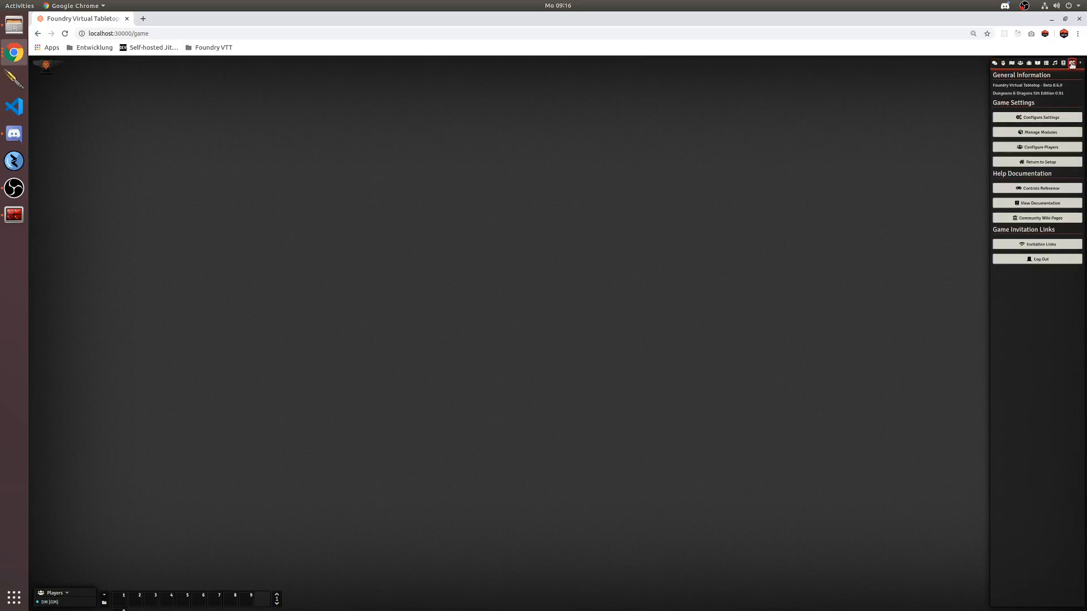
click(1042, 133)
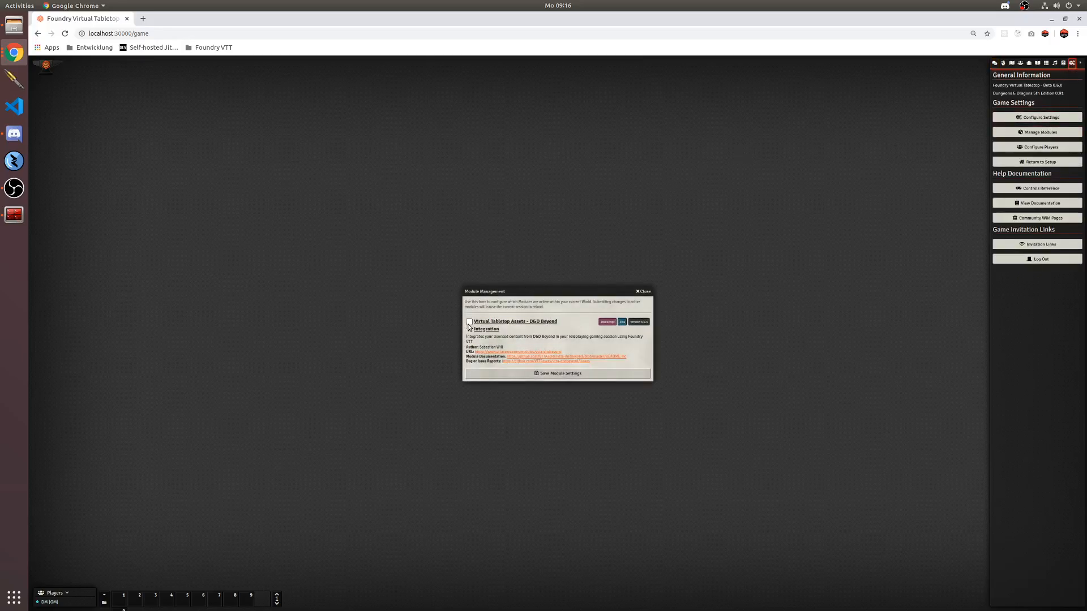
click(557, 375)
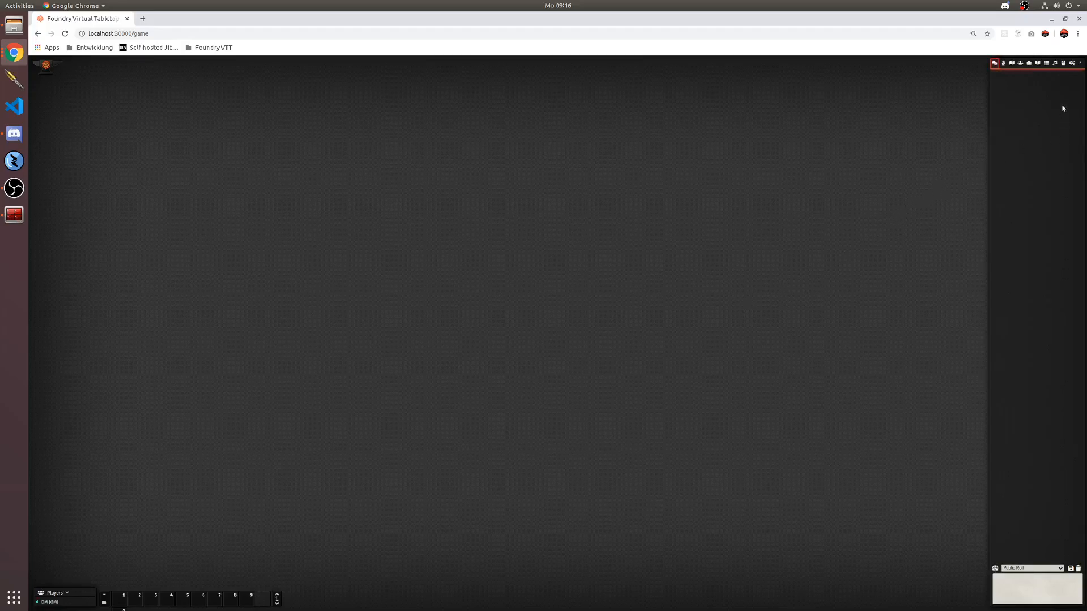
Inspect the My DDB Monsters, My DDB Items and My DDB Spells compendiums, and close their windows
click(1063, 64)
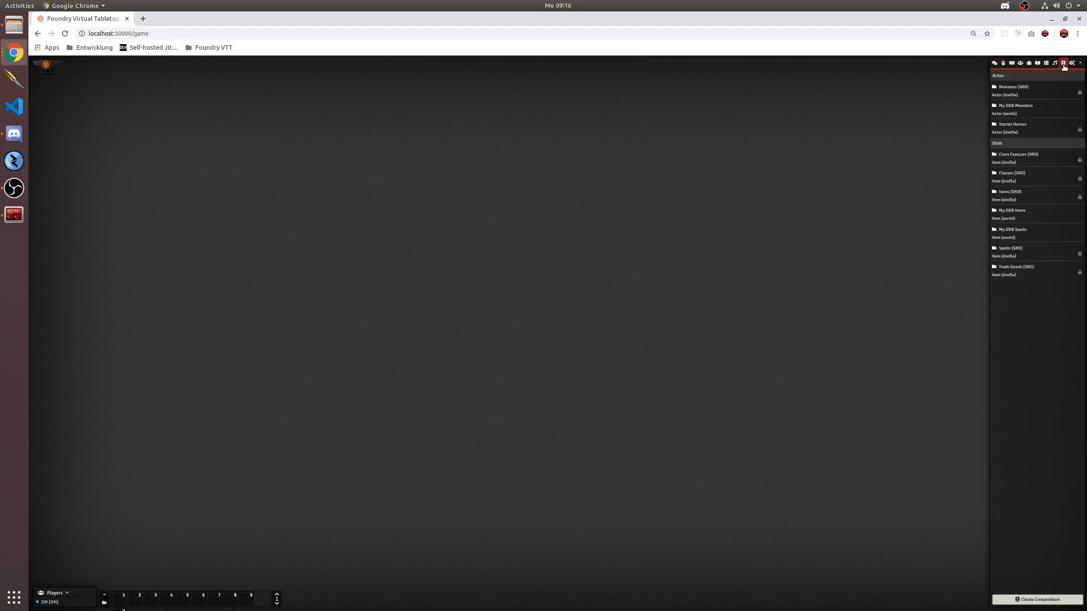
click(1013, 106)
click(1010, 230)
drag(157, 86, 378, 97)
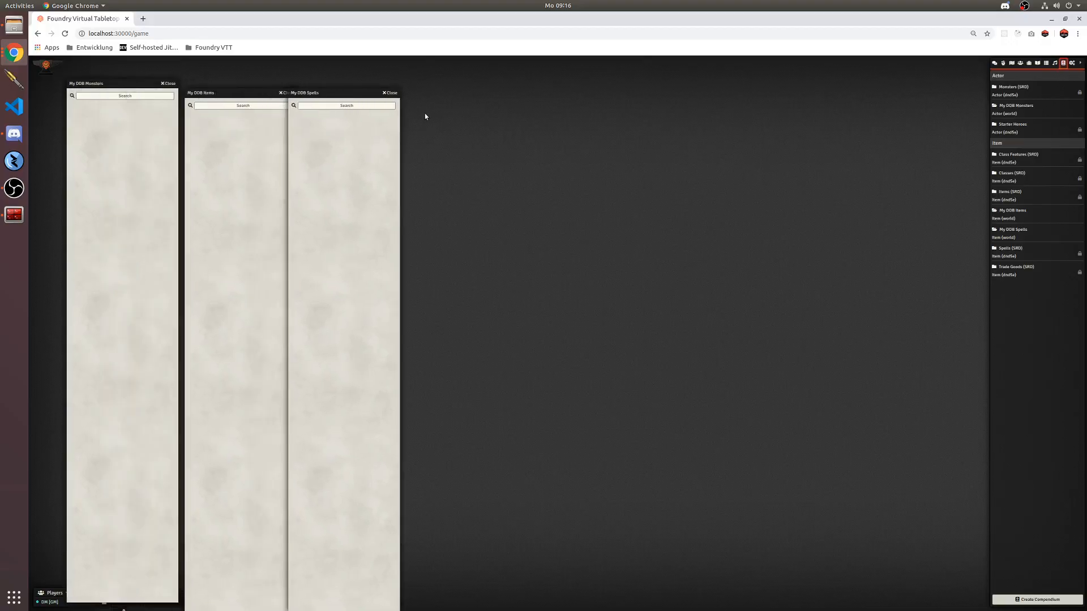
click(390, 93)
click(289, 93)
click(169, 83)
Open the game's module settings for the D&D Beyond Integration and move the settings window clear of the centre
click(1071, 62)
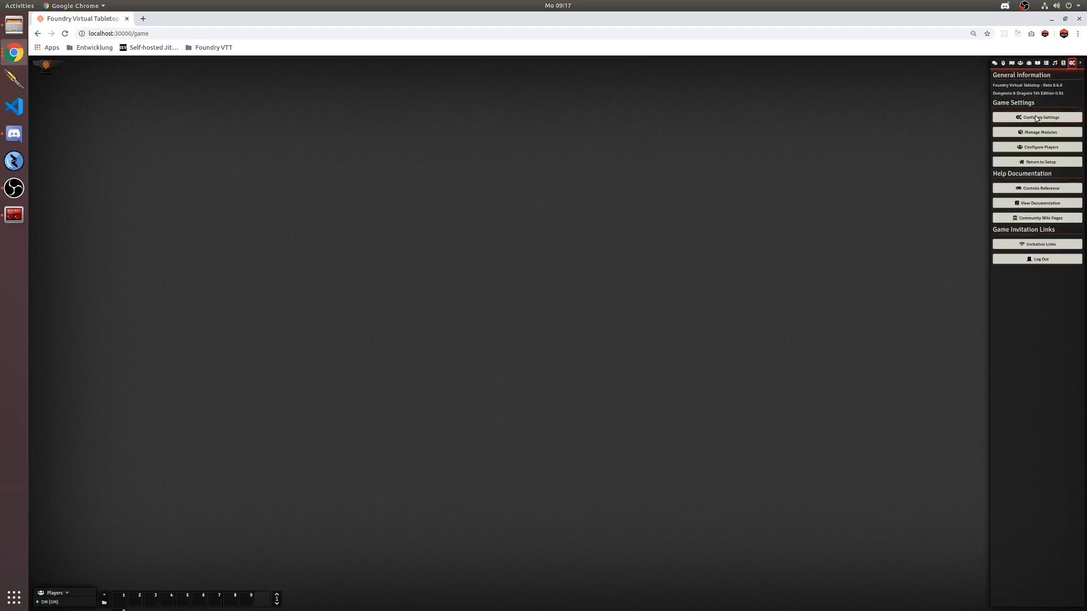
click(1032, 121)
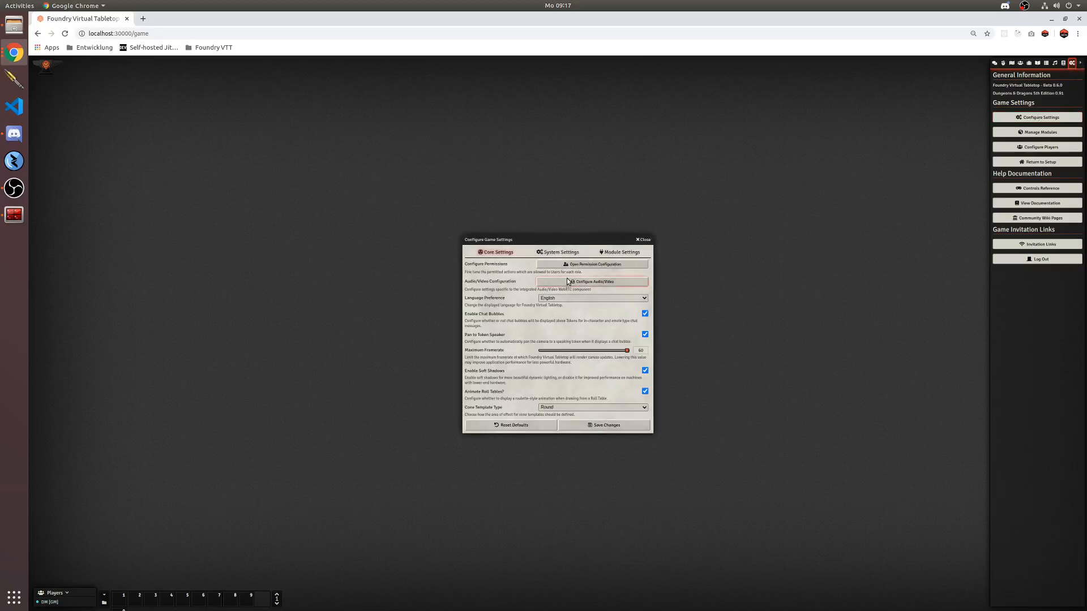
click(610, 252)
drag(581, 240, 415, 163)
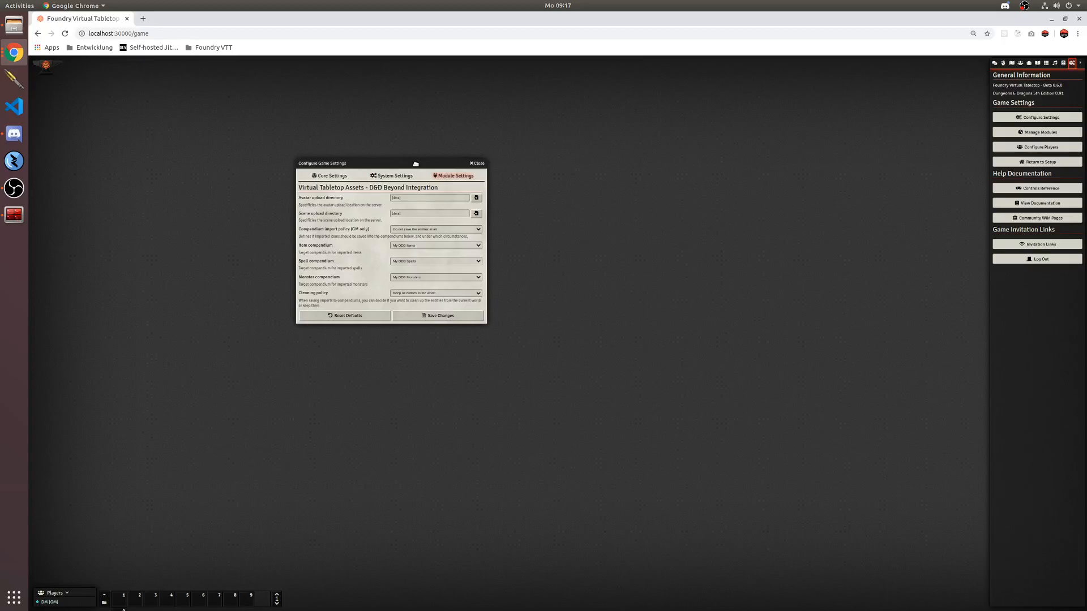
click(406, 197)
click(412, 215)
click(412, 198)
click(416, 213)
click(416, 200)
click(412, 200)
Browse for the avatar upload directory, create a folder named "uploads" in the user data, and open it
click(477, 199)
drag(499, 284, 466, 257)
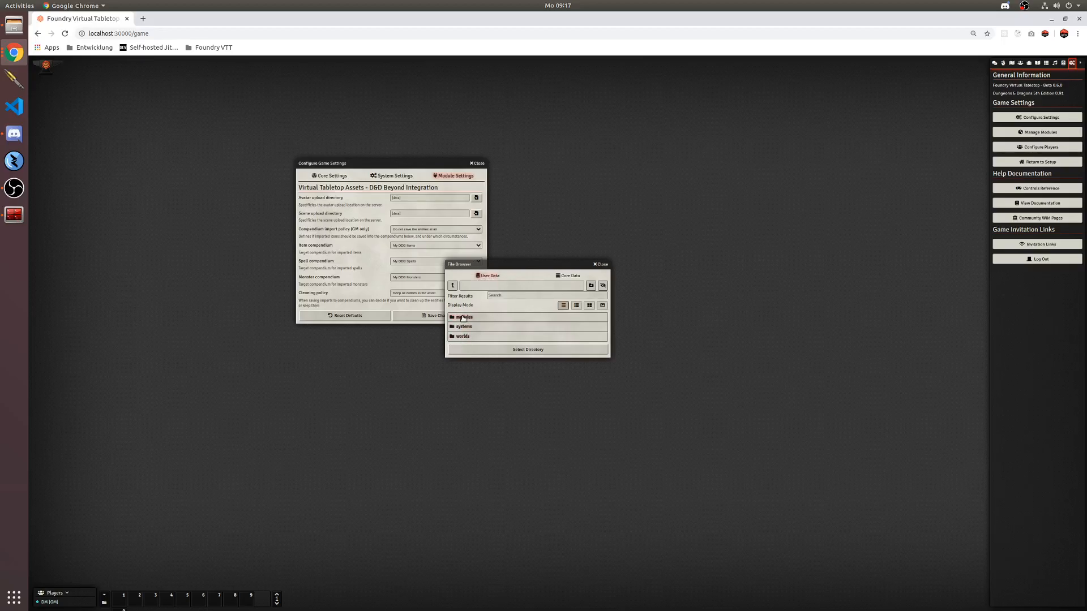
click(591, 286)
click(567, 333)
text(uploads)
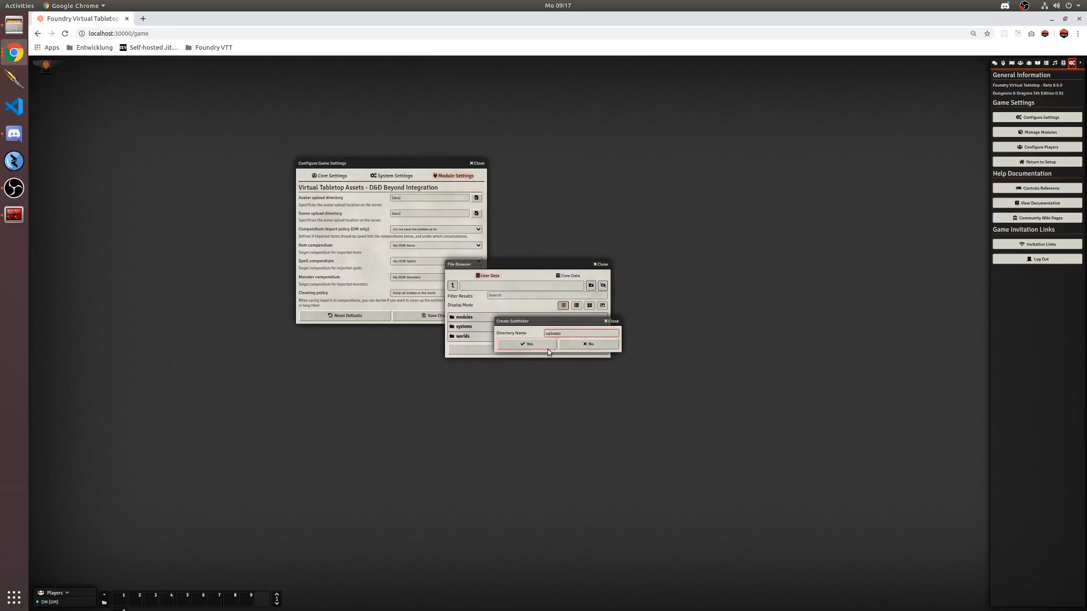
click(507, 345)
click(485, 338)
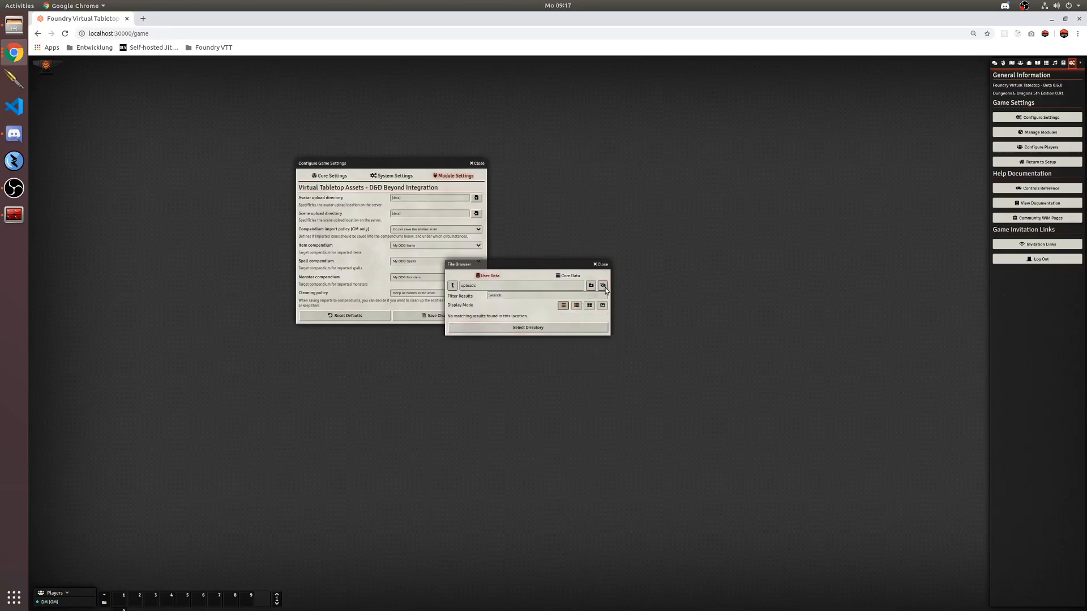
Create the subfolders "avatar" and "scenes" inside the uploads folder
click(590, 285)
click(564, 331)
text(avatar)
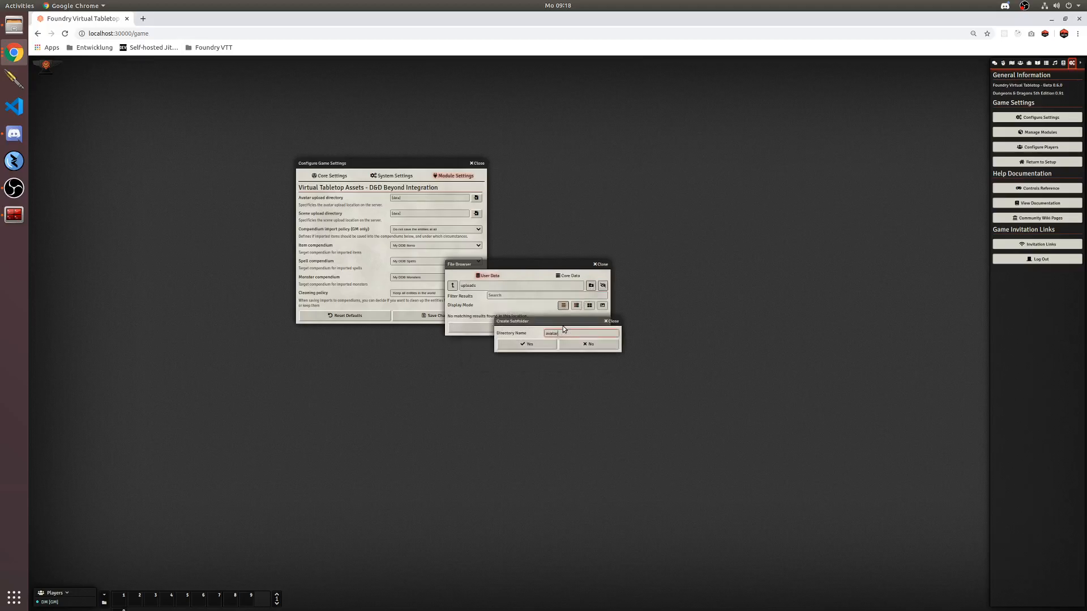
key(Return)
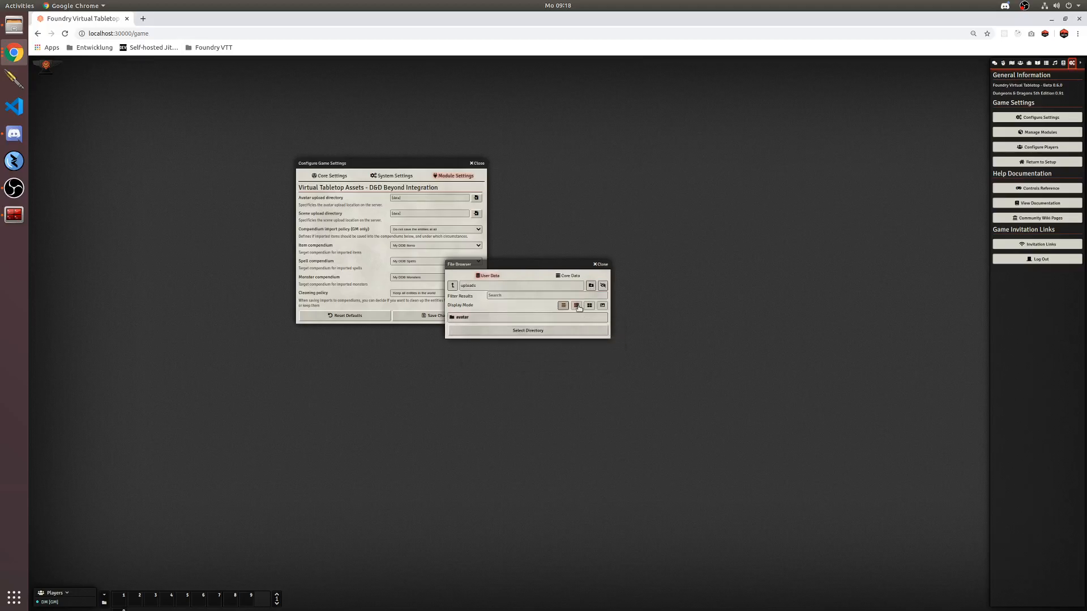
click(591, 285)
click(555, 334)
text(scenes)
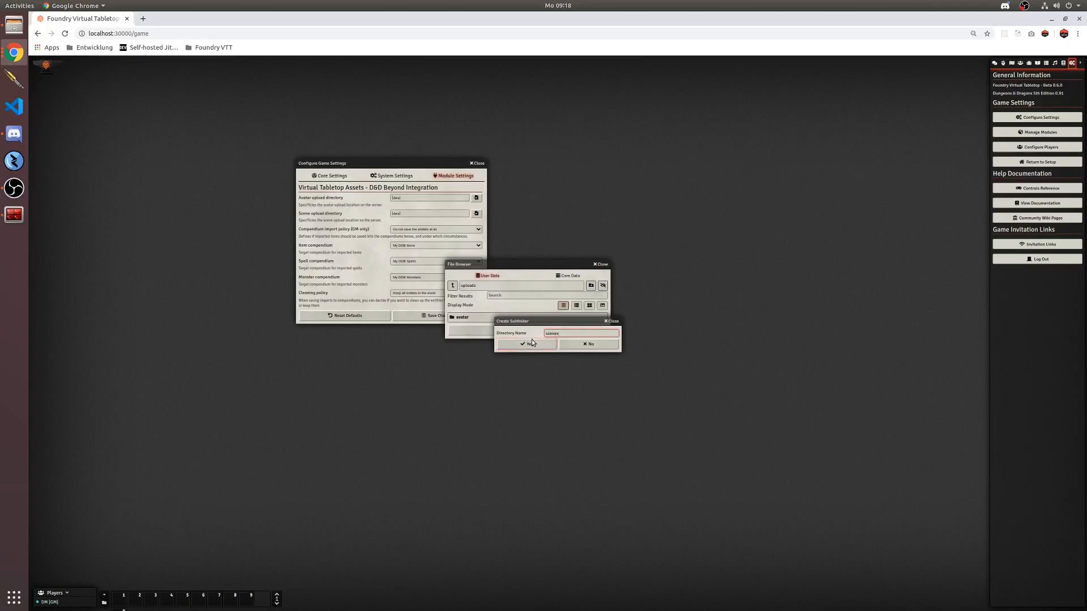
click(528, 344)
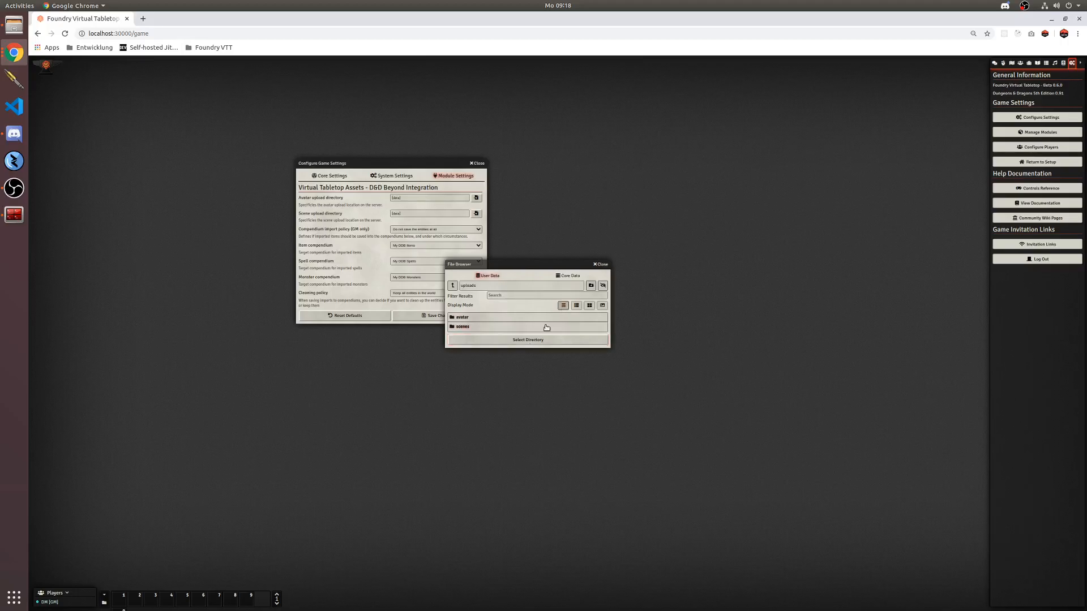
Choose uploads/avatar as the avatar upload directory
click(460, 318)
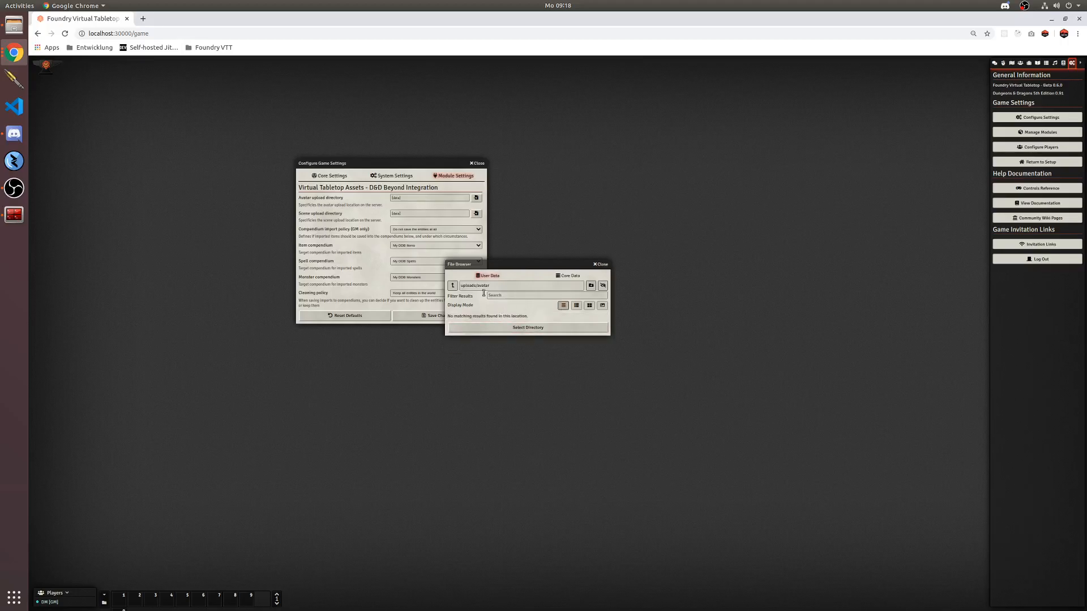
click(525, 327)
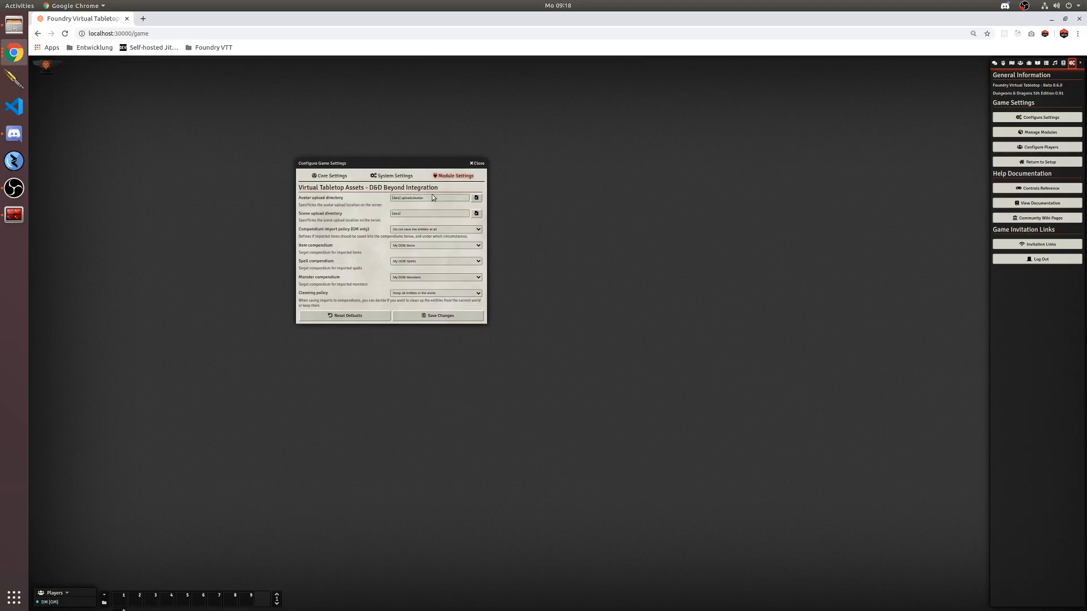
drag(433, 198, 339, 198)
click(428, 201)
click(422, 216)
Choose the existing uploads/scenes folder as the scene upload directory
click(476, 213)
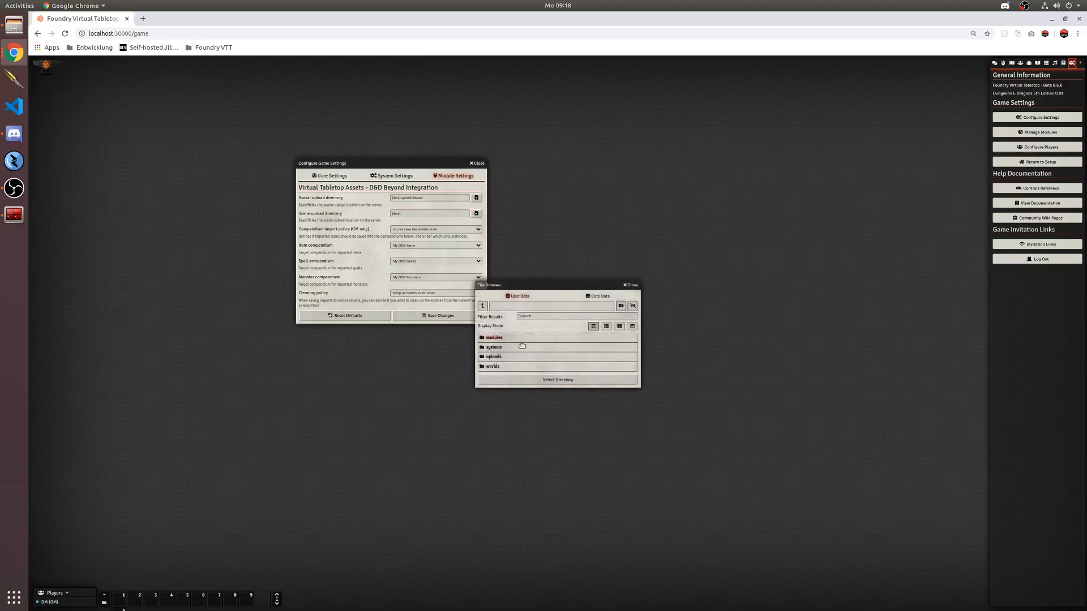
click(493, 348)
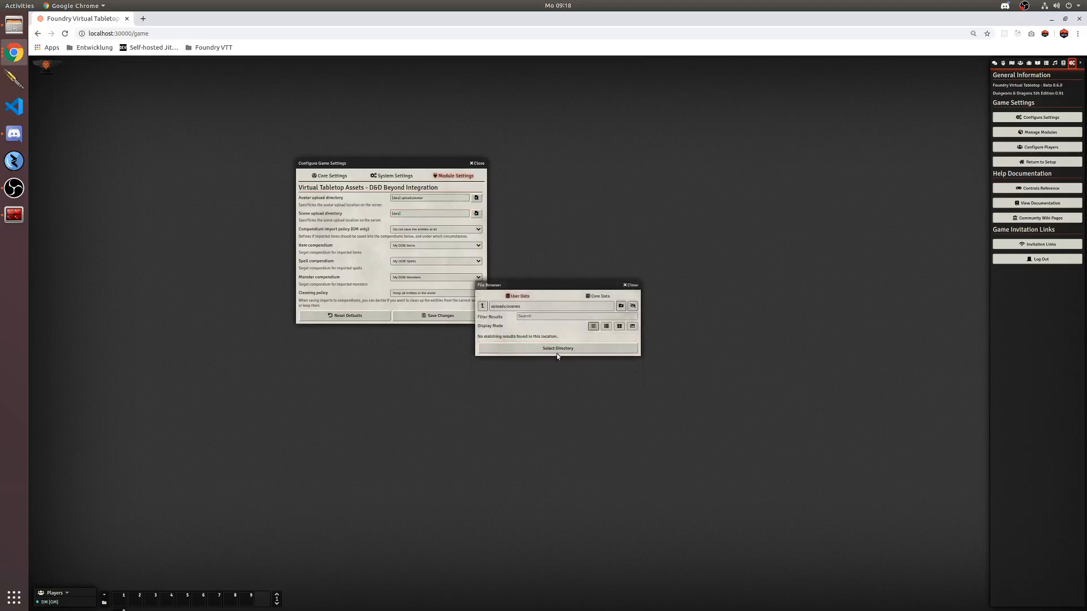
click(555, 354)
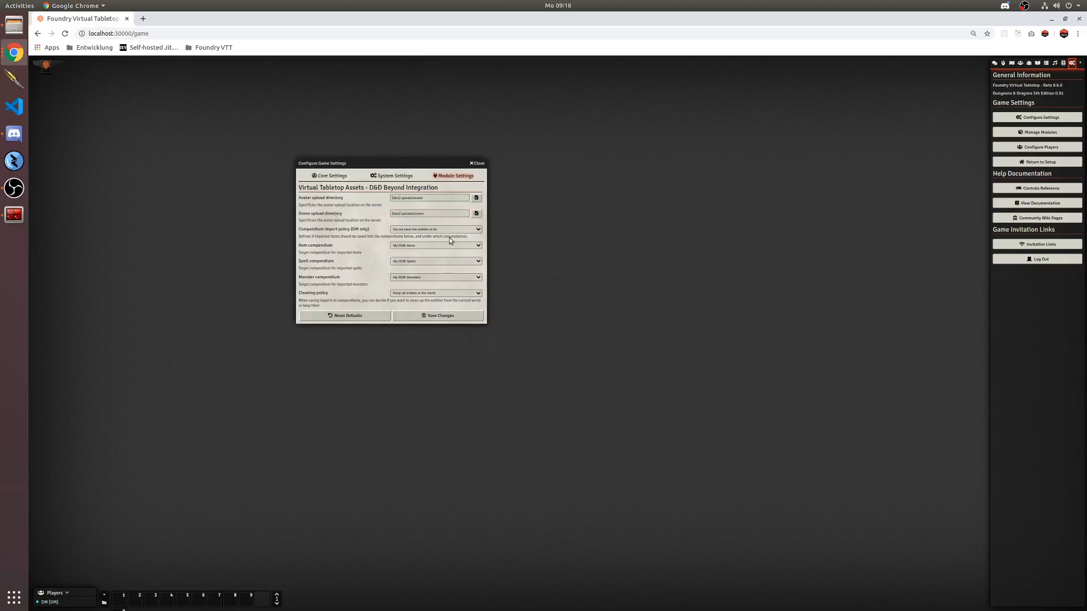
Try the compendium import policy options: overwriting existing entities, saving new entities only, and not saving entities at all
click(415, 230)
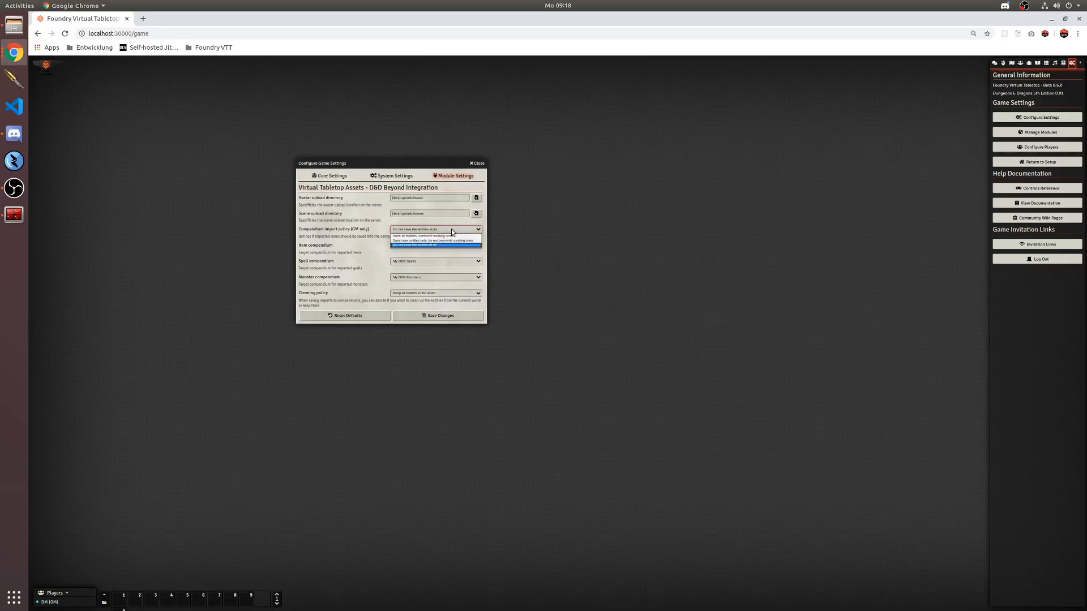
click(333, 231)
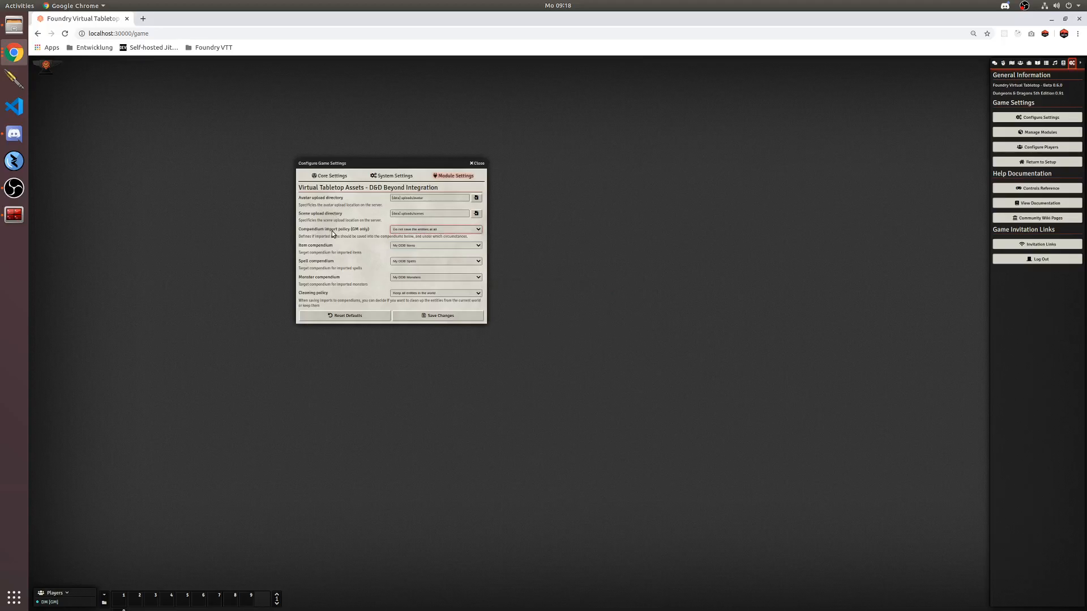
click(432, 231)
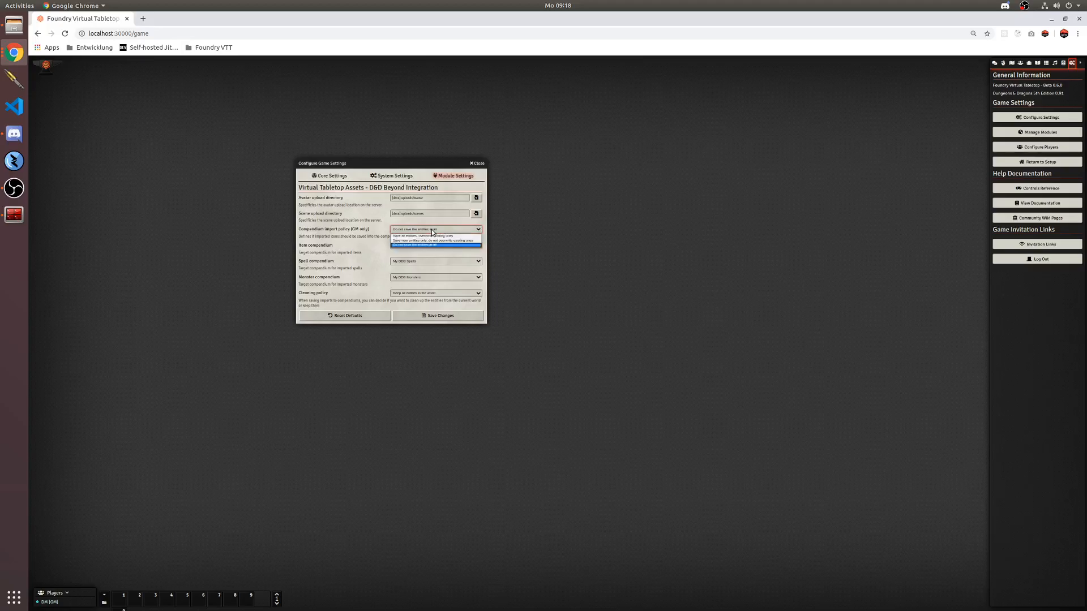
click(463, 236)
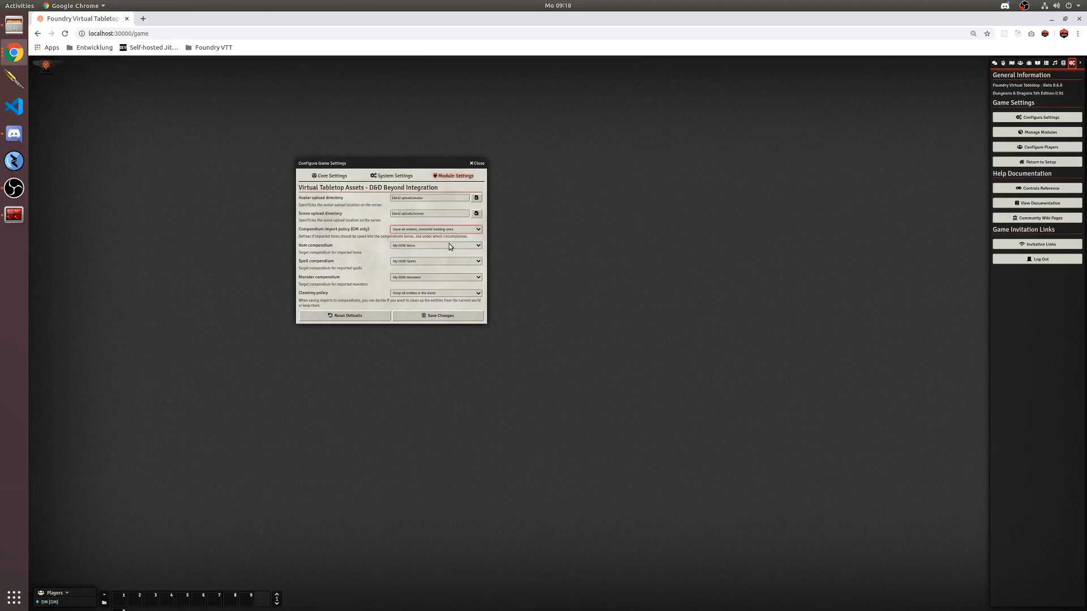
click(446, 229)
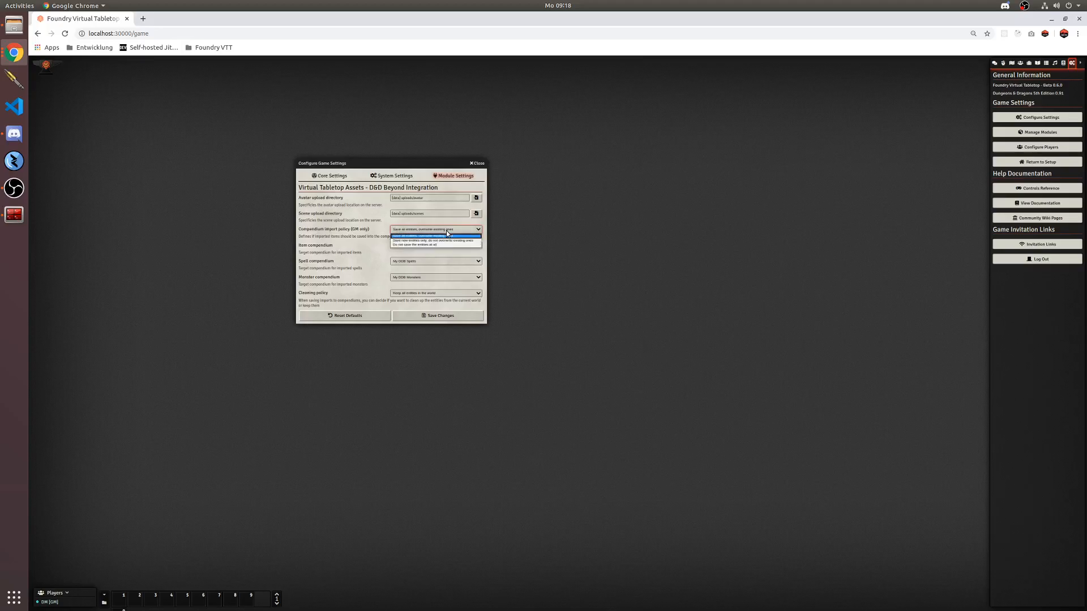
click(445, 244)
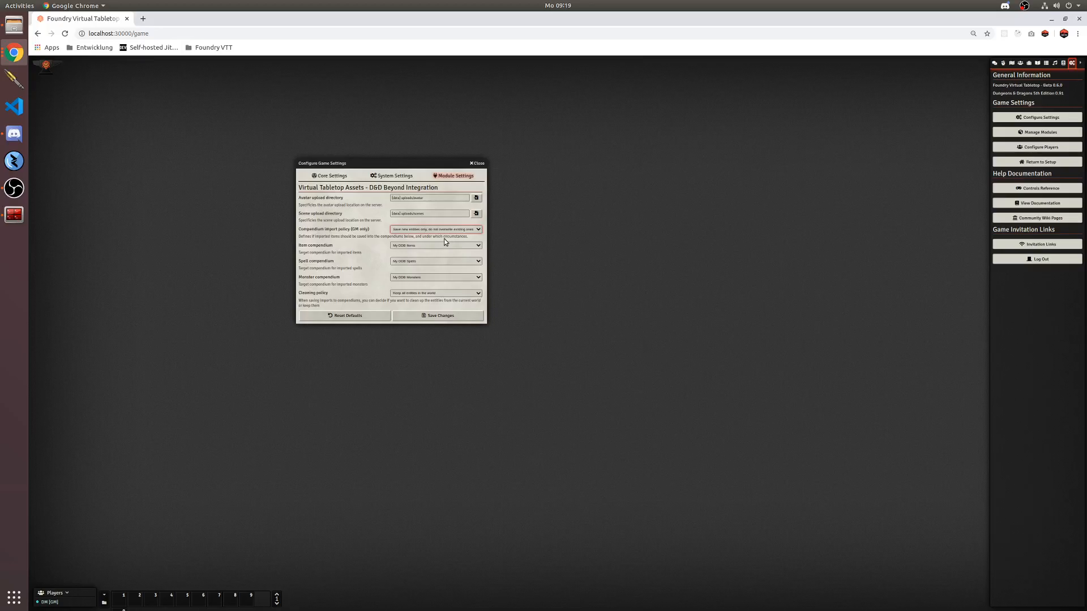
click(443, 230)
click(428, 238)
click(424, 230)
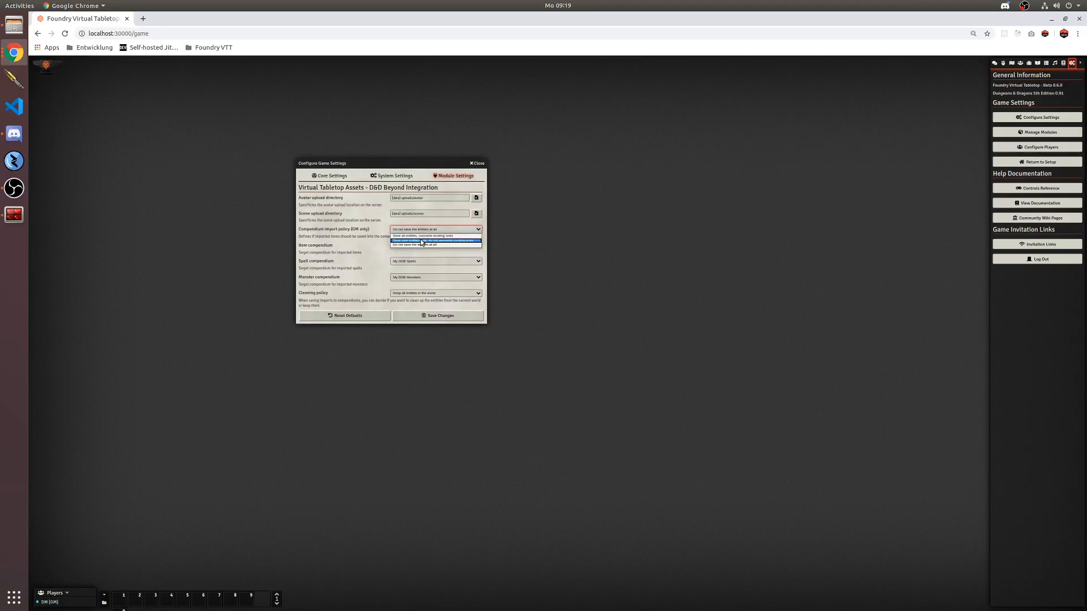
click(422, 241)
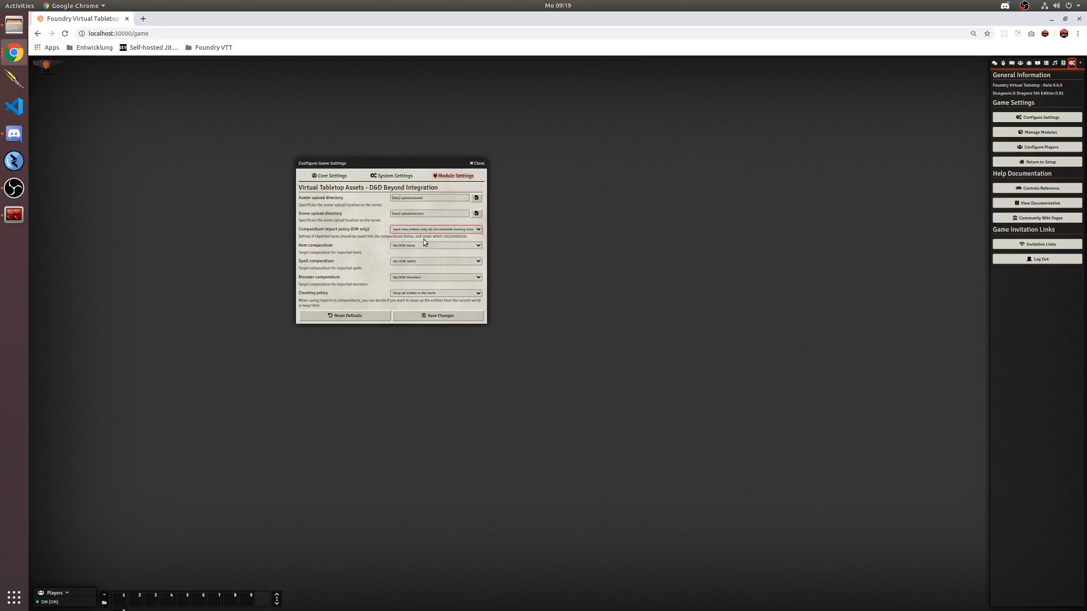
Set the compendium import policy to save all entities and overwrite existing ones
click(422, 232)
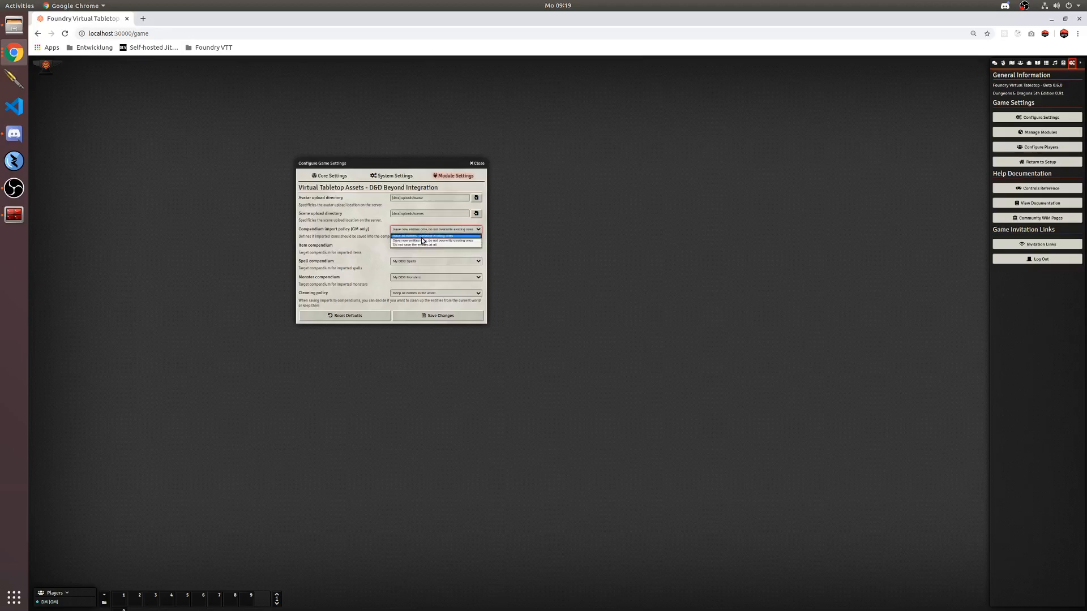
click(420, 236)
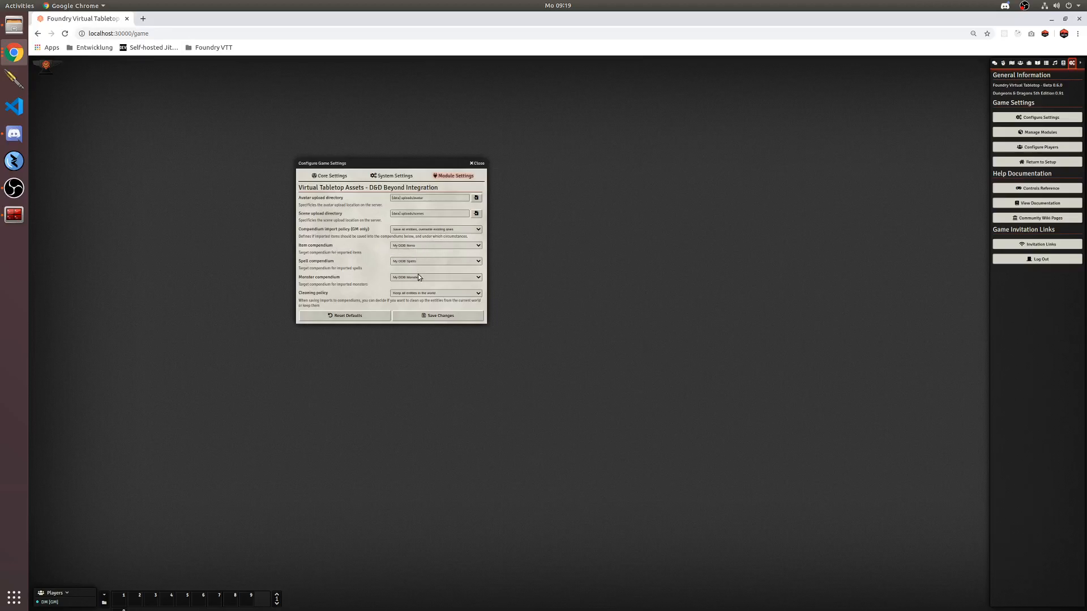
Review which compendiums are available as the target for imported items, keeping My DDB Items selected
click(427, 247)
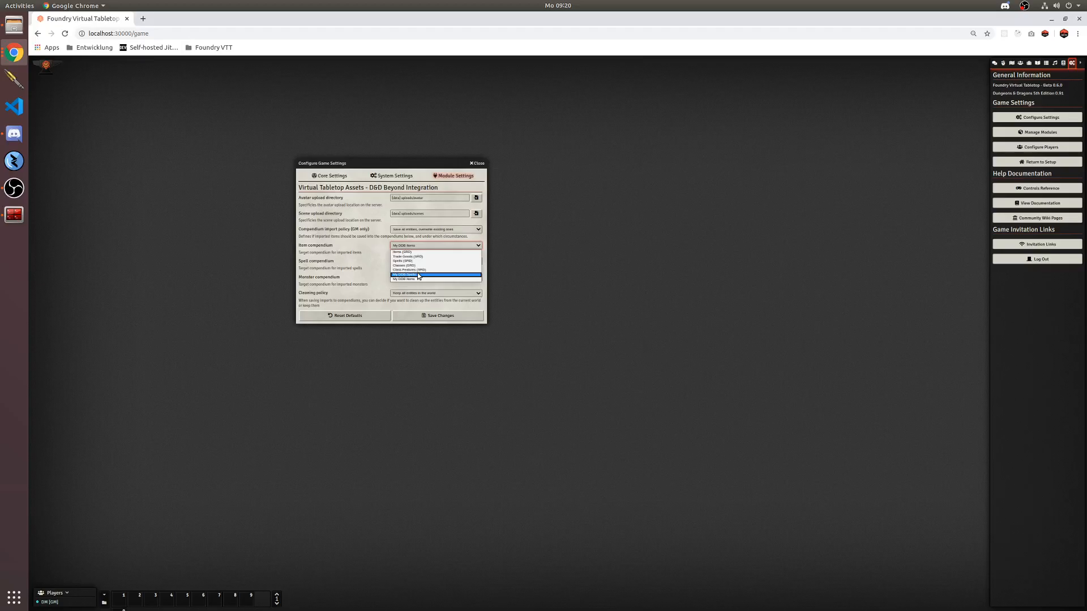
click(370, 247)
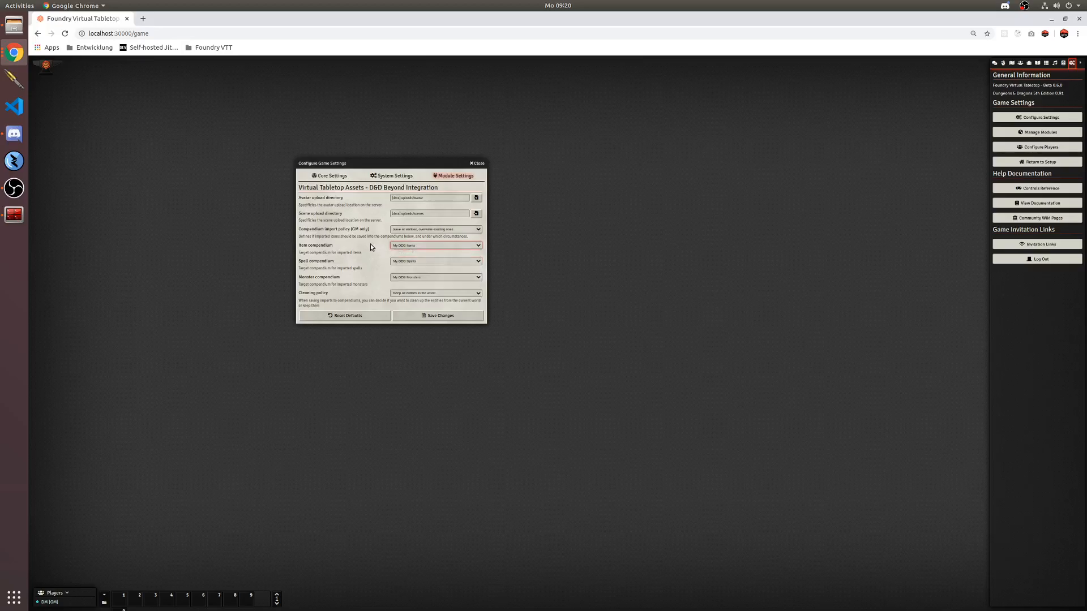
click(412, 247)
click(412, 247)
click(404, 246)
click(404, 246)
click(383, 247)
Review the choices offered by the cleaning policy and the compendium import policy without changing either
click(436, 294)
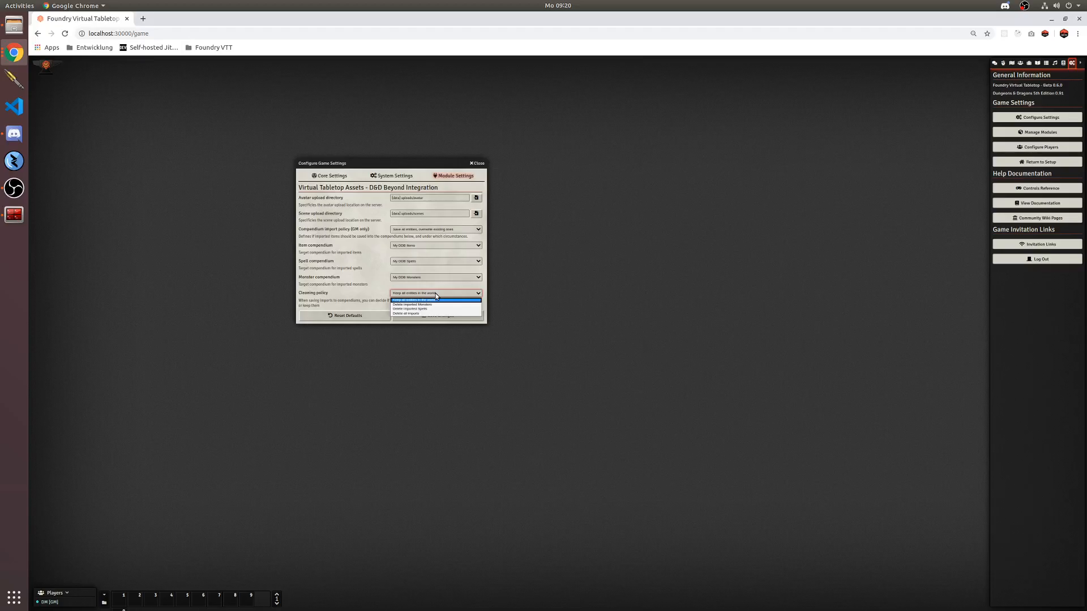
click(423, 235)
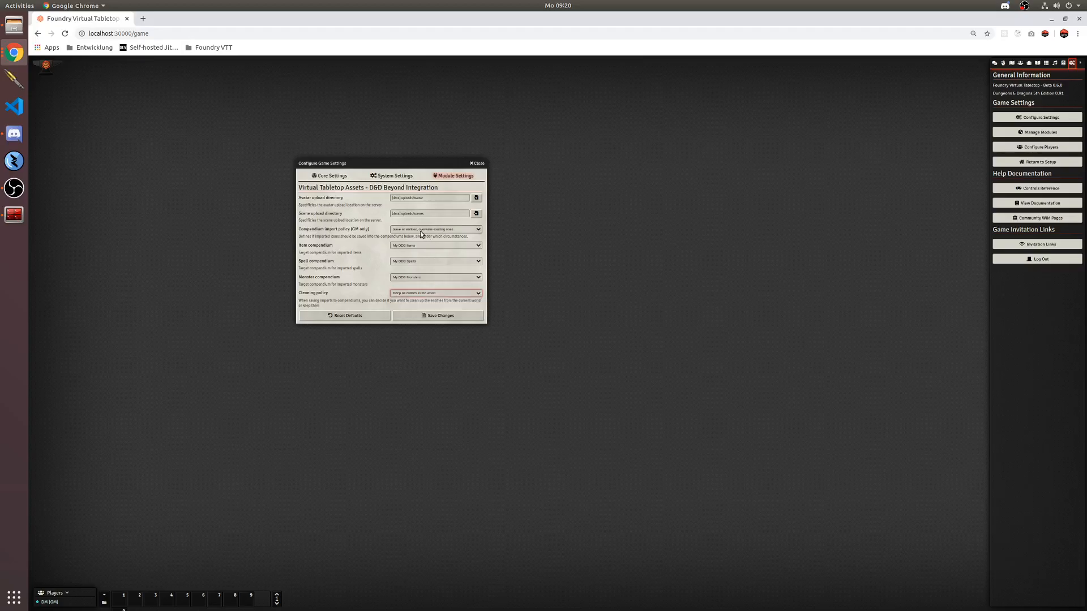
click(420, 231)
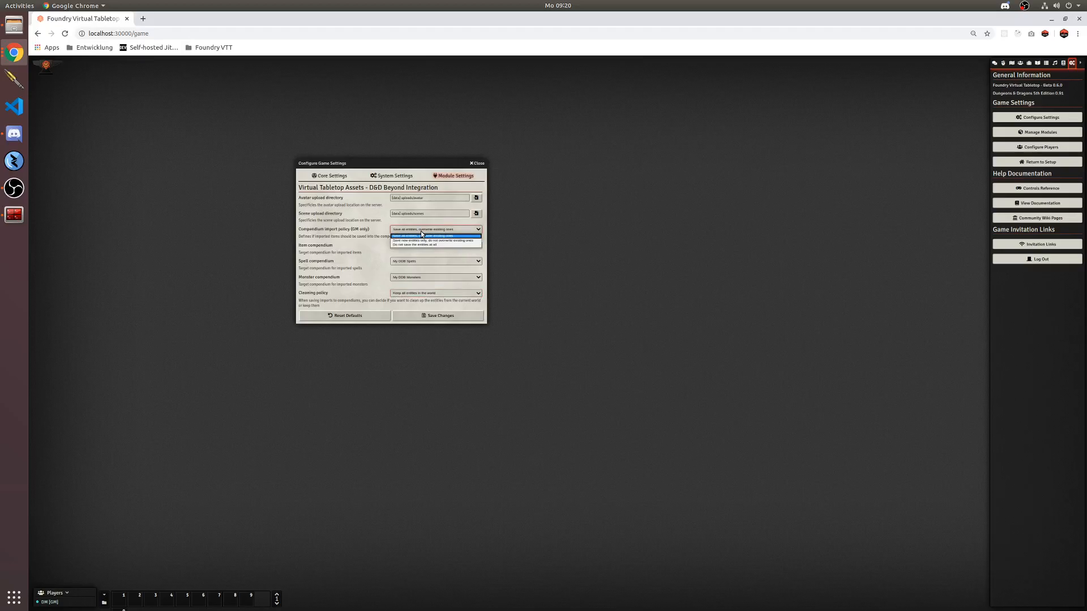
click(407, 294)
Try the cleaning policies that delete imported monsters and imported spells
click(406, 293)
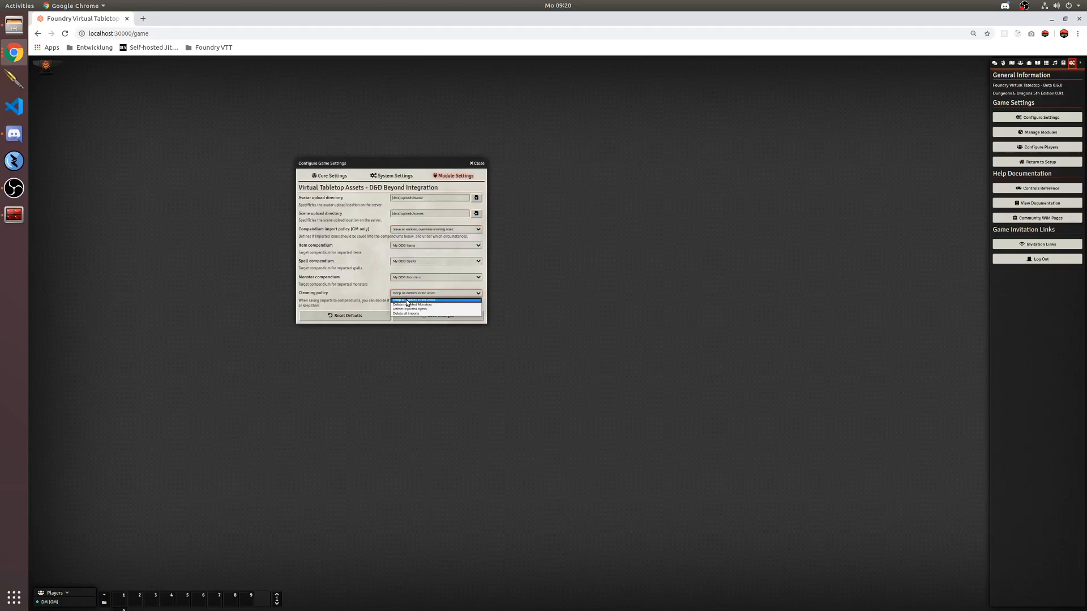
click(424, 305)
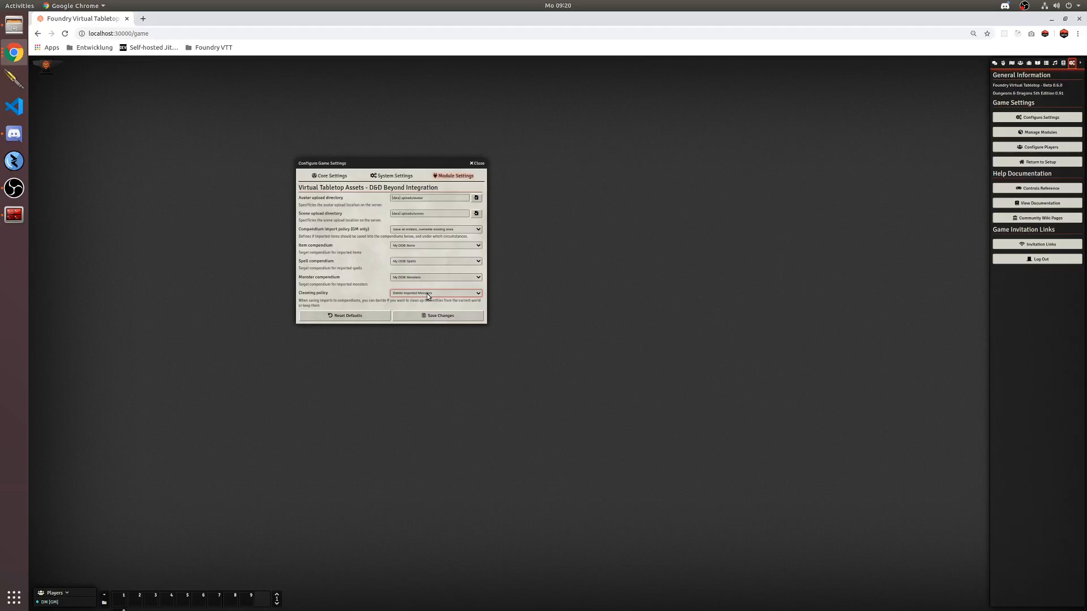
click(428, 296)
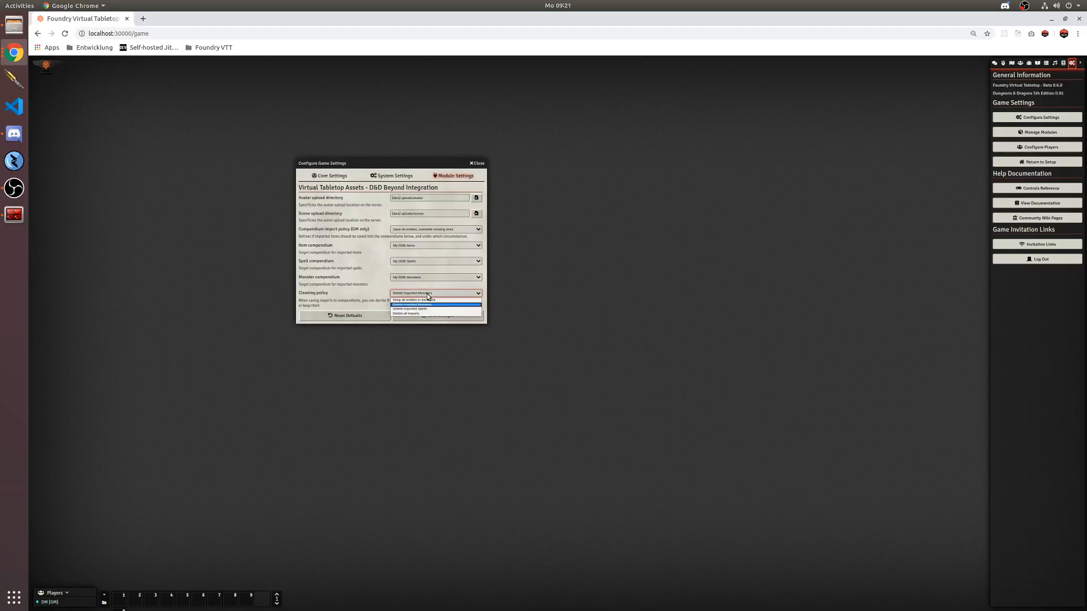
click(424, 308)
Set the cleaning policy to keep all entities in the world and save the module settings
click(425, 294)
click(410, 313)
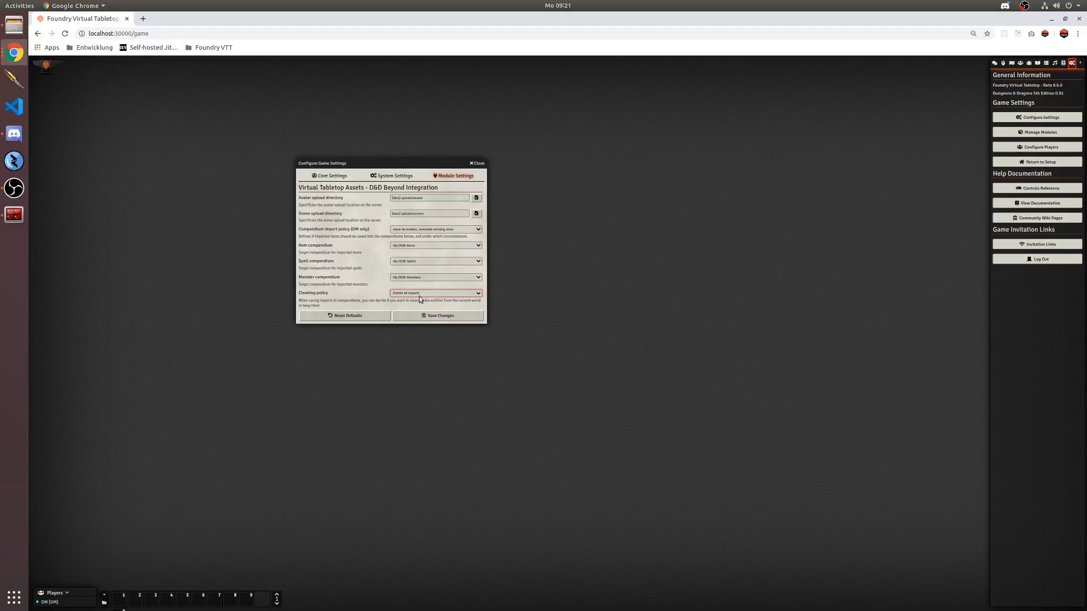
click(419, 297)
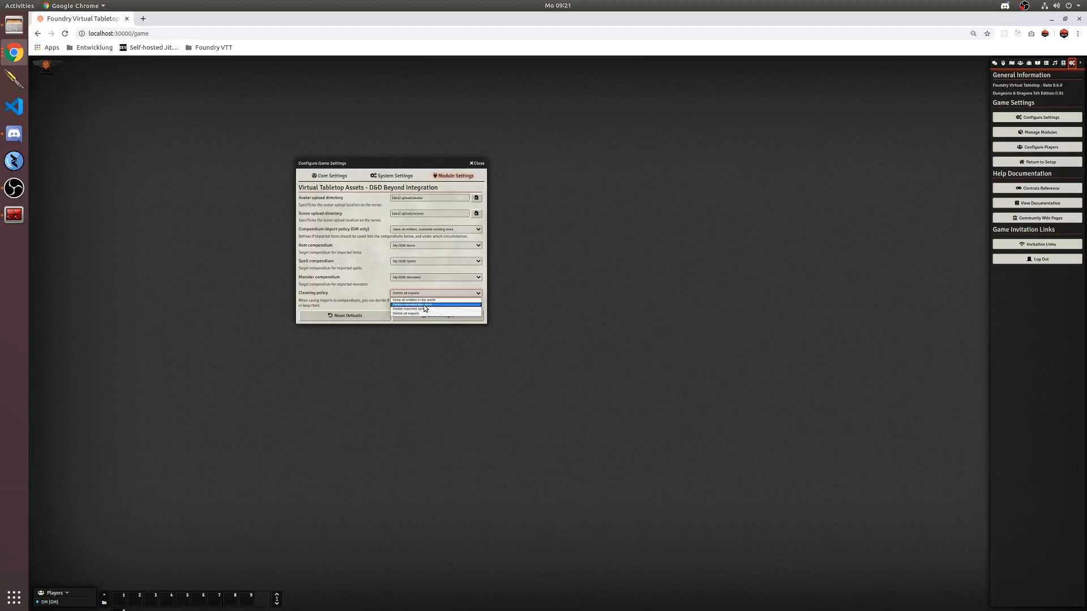
click(422, 300)
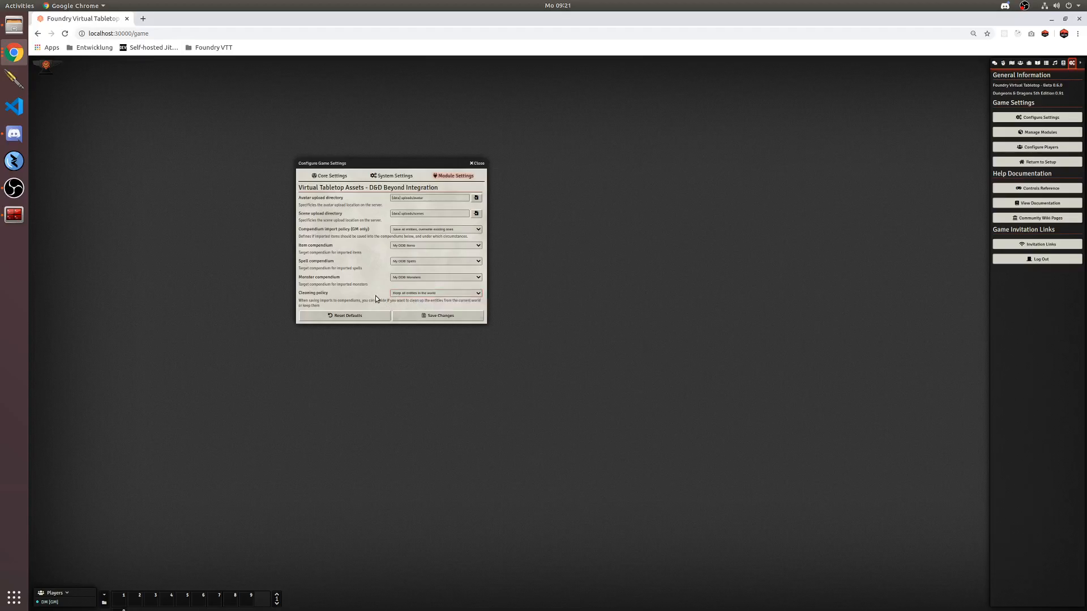
click(423, 315)
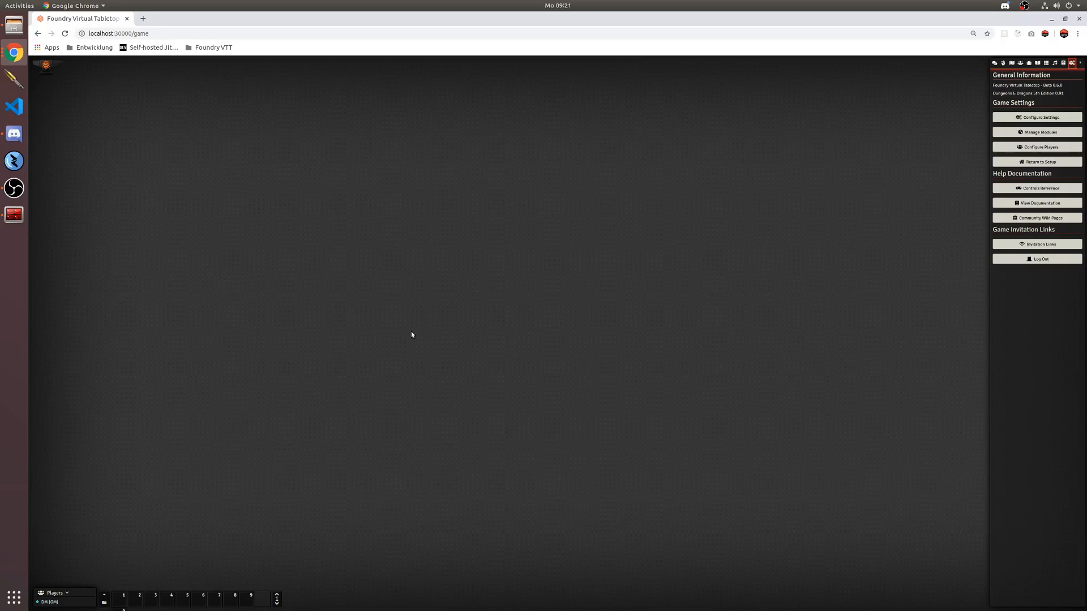
Open vttassets.com in a new tab and go to the Installation section of the vtta-dndbeyond asset
click(142, 18)
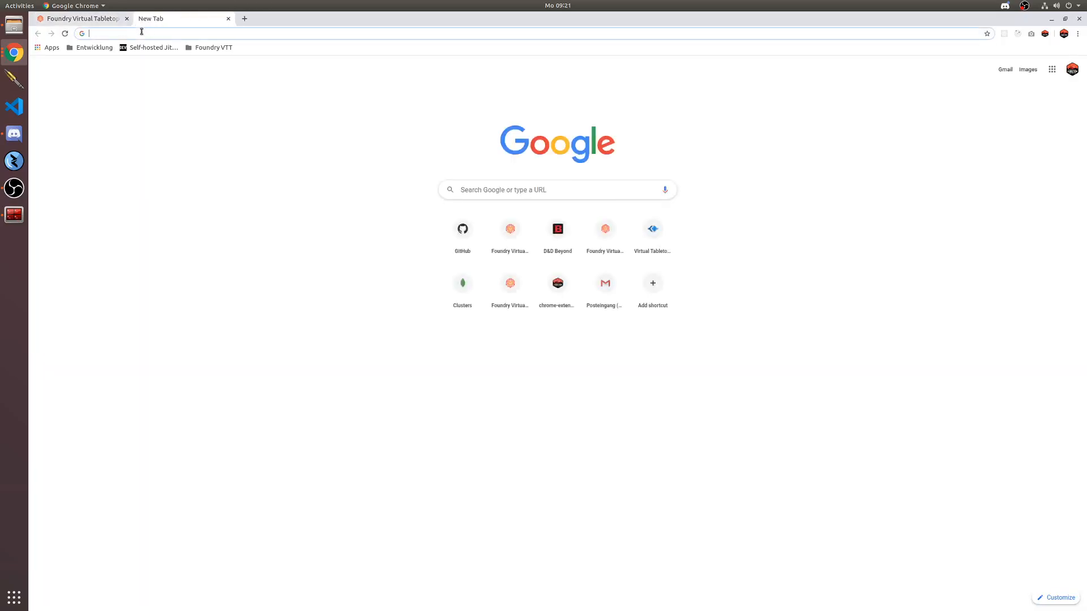
text(vtta)
key(Return)
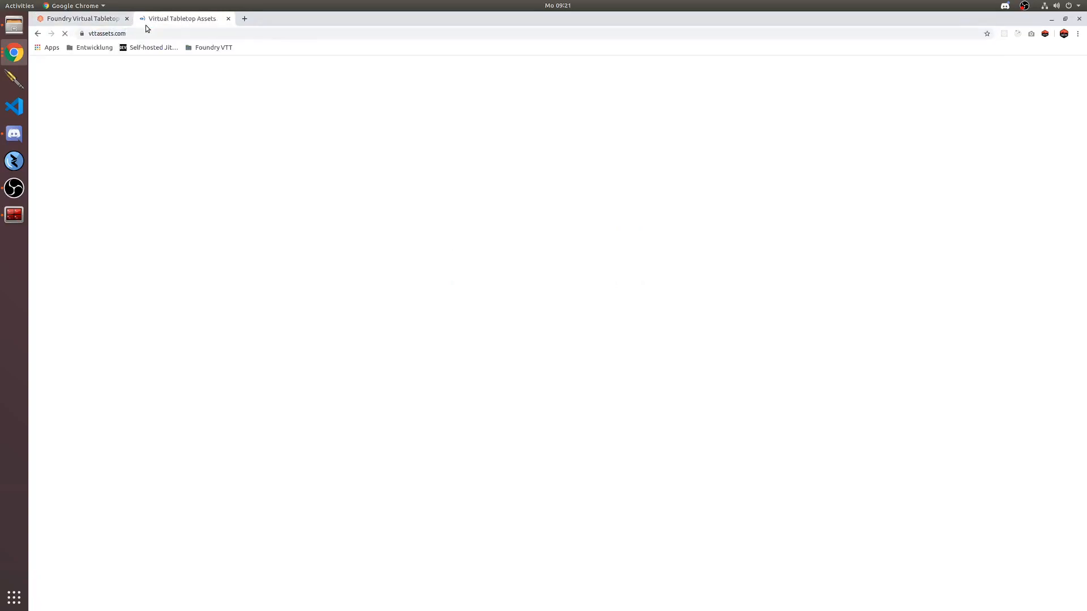
click(469, 86)
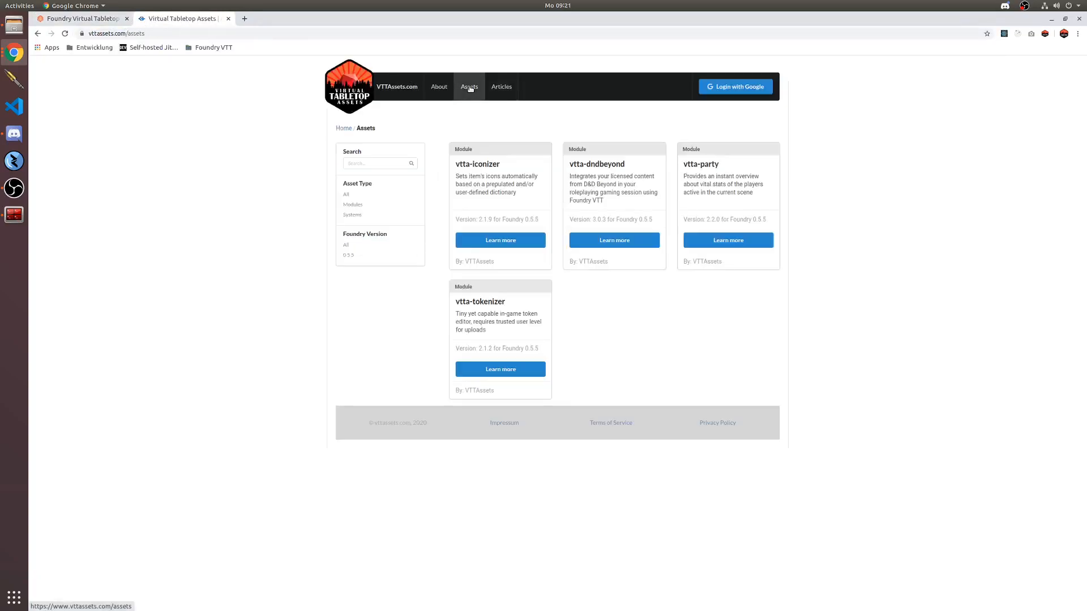
click(611, 240)
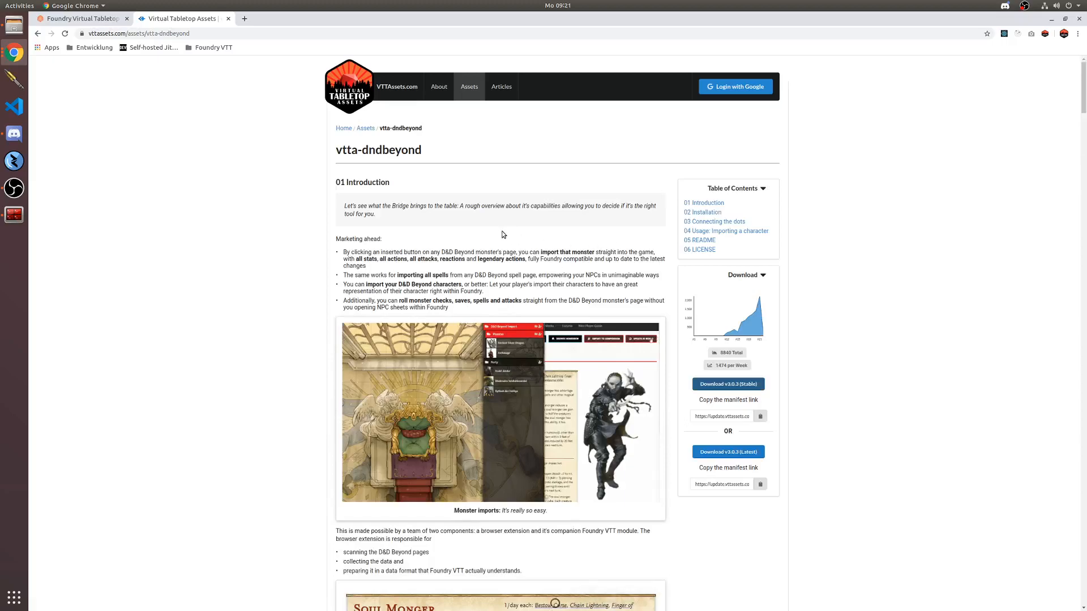
scroll(502, 235, down, 2)
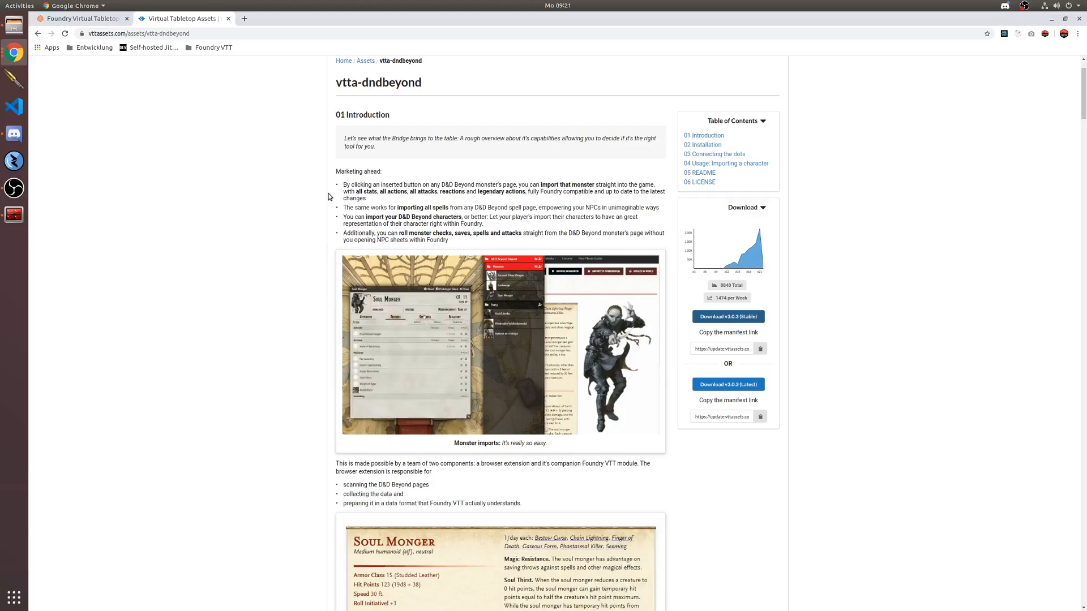
click(702, 145)
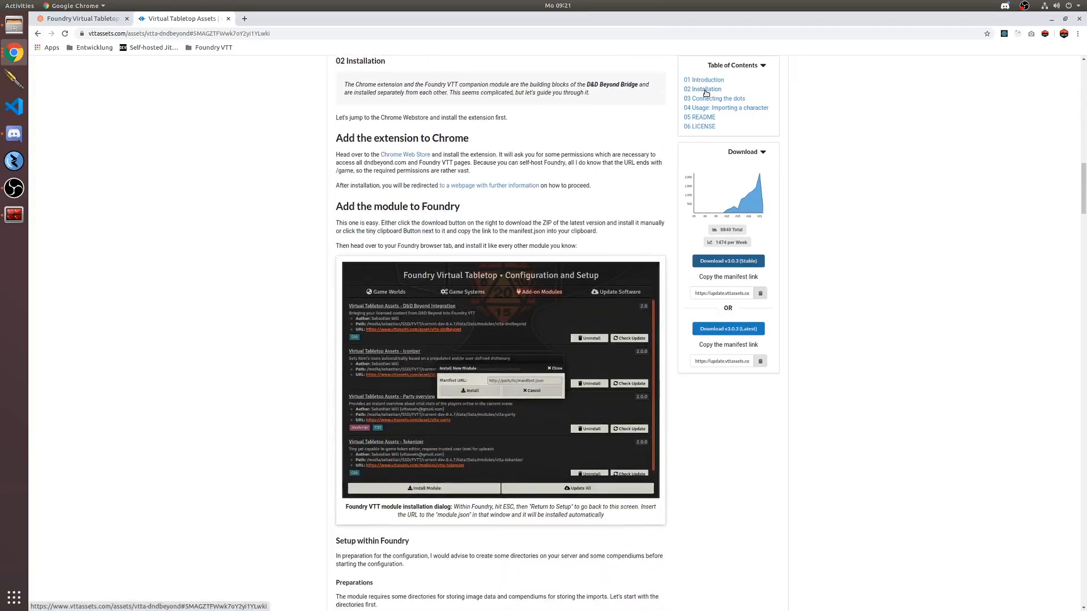
Open the Chrome Web Store page of the D&D Beyond & Foundry VTT Bridge extension and check its version
middle_click(386, 158)
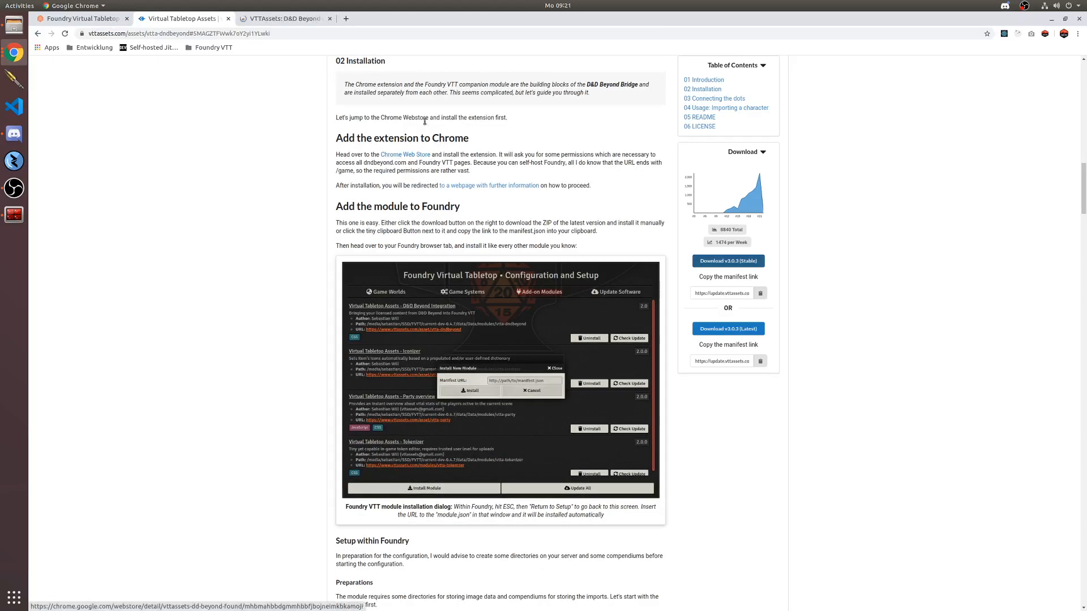
click(283, 19)
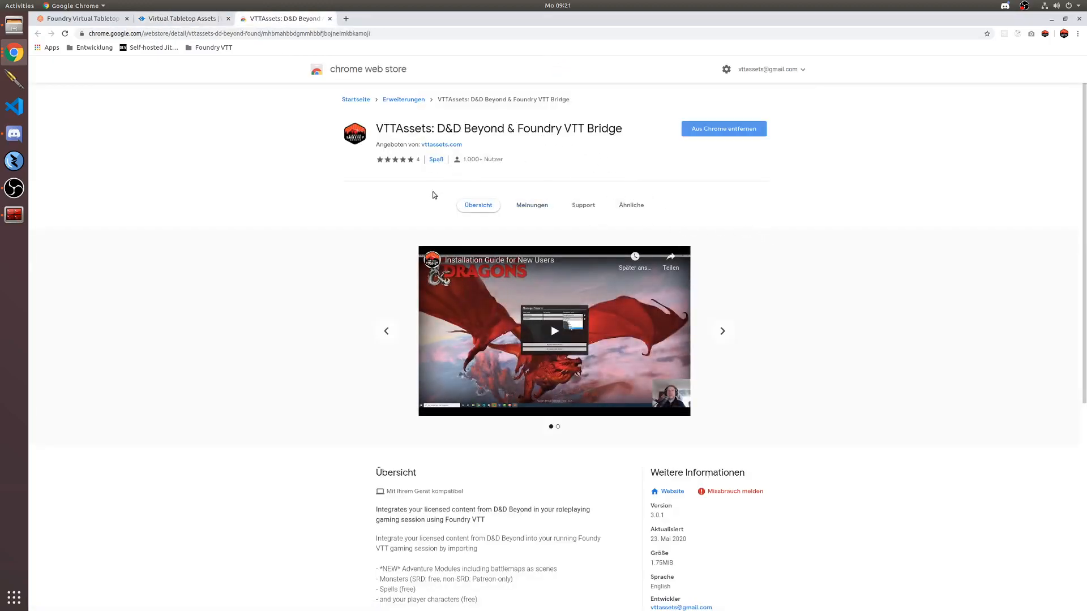
scroll(434, 192, down, 2)
double_click(653, 448)
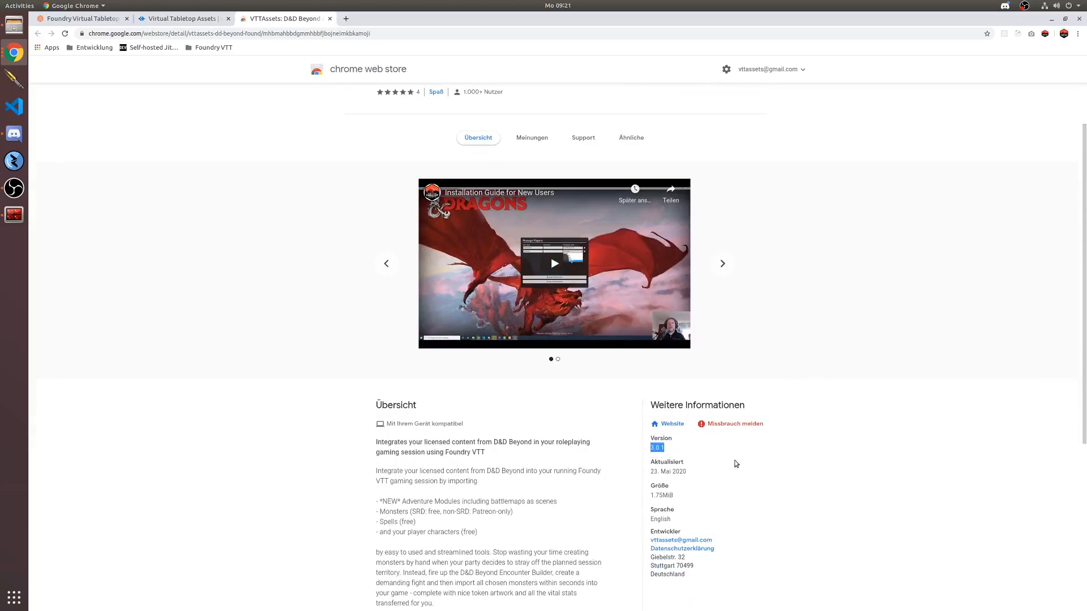
scroll(775, 469, up, 2)
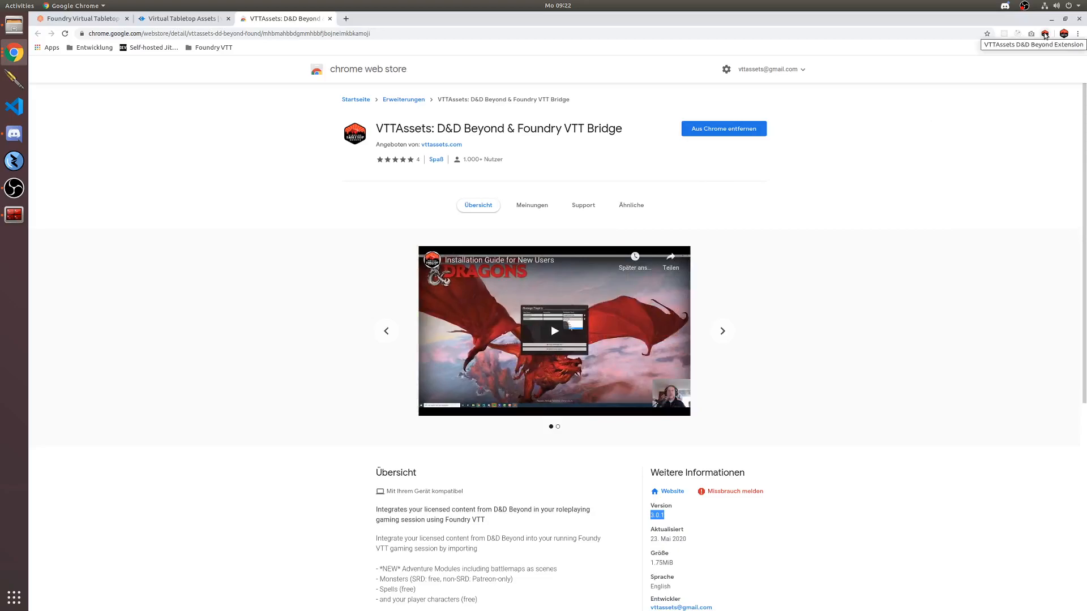
click(578, 172)
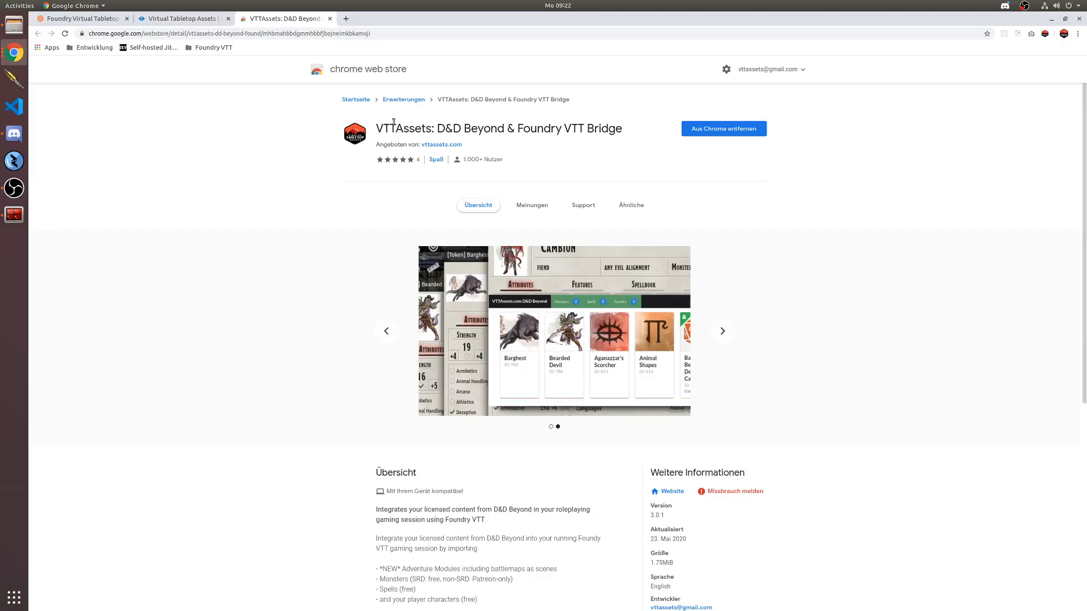
Return to the start of the vtta-dndbeyond page on VTTAssets and log in with Google
click(346, 21)
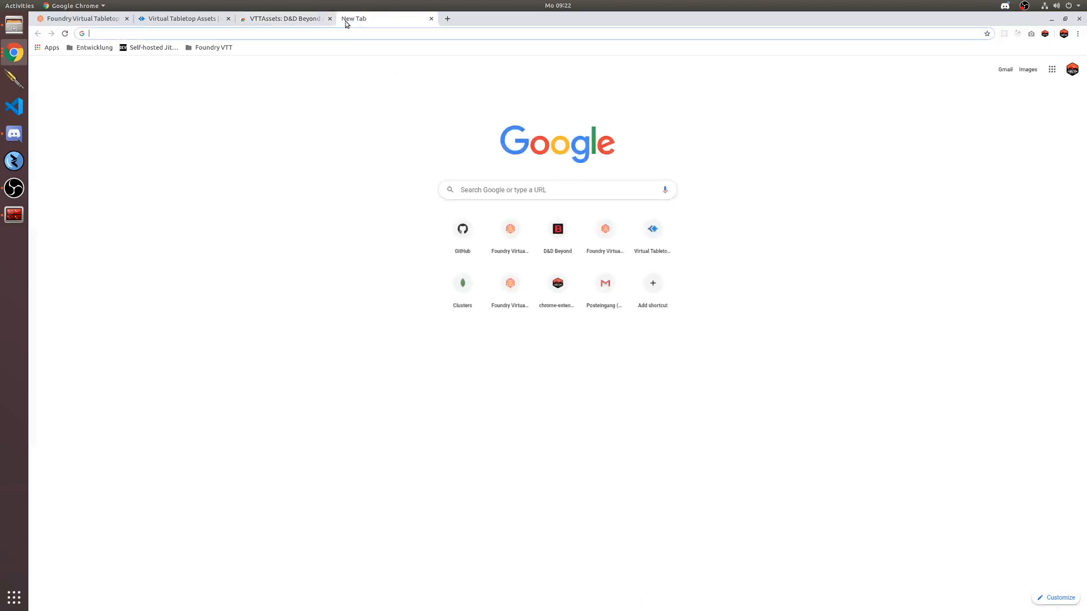
click(192, 22)
scroll(297, 88, up, 12)
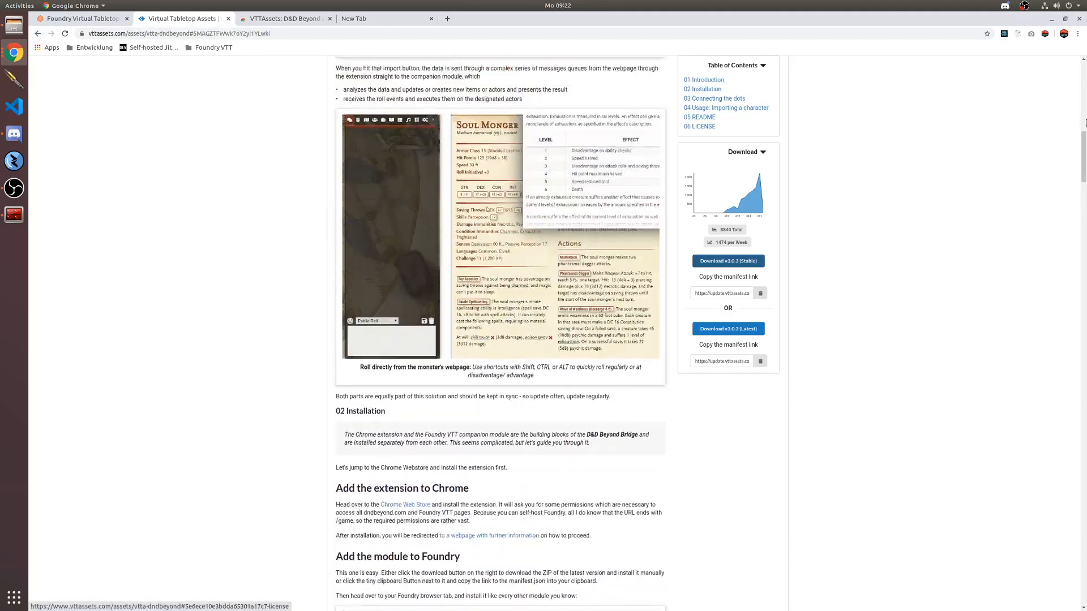
drag(1083, 138, 1084, 66)
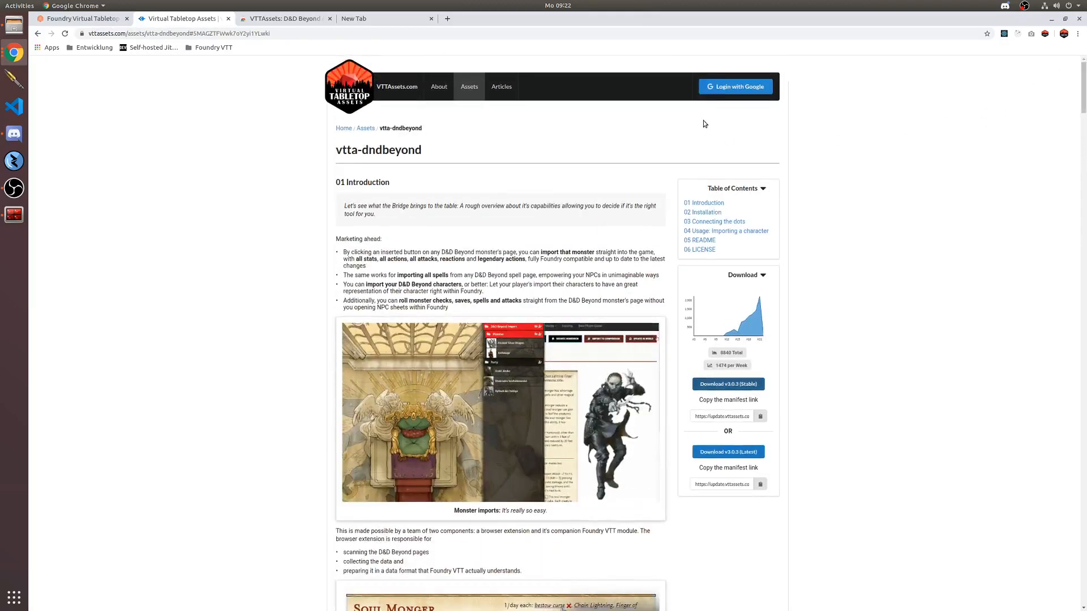
click(720, 94)
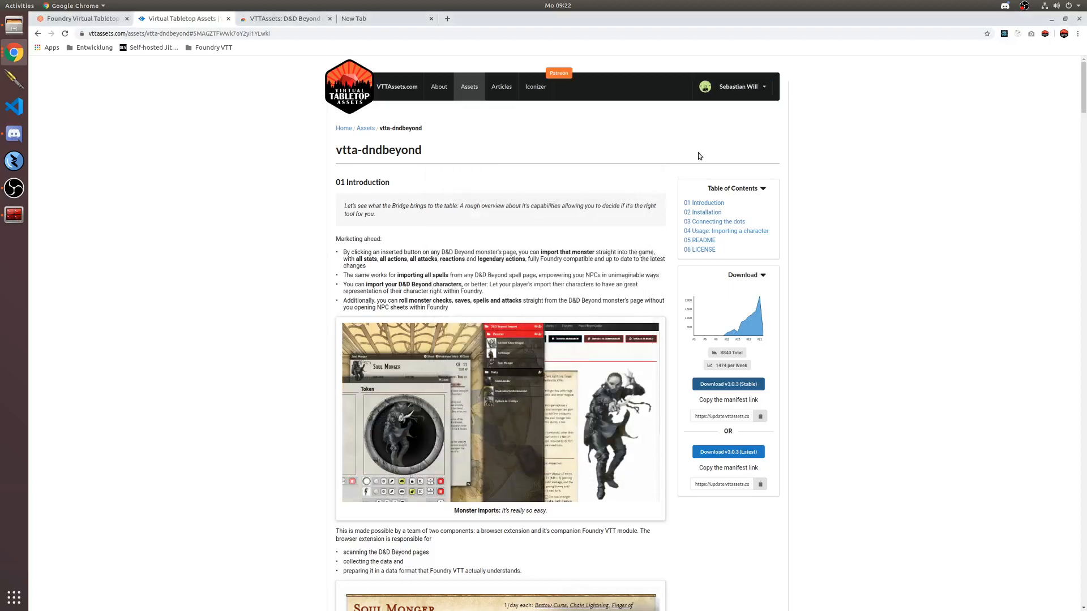
Open the My Patreon page of the logged-in VTTAssets account
click(737, 87)
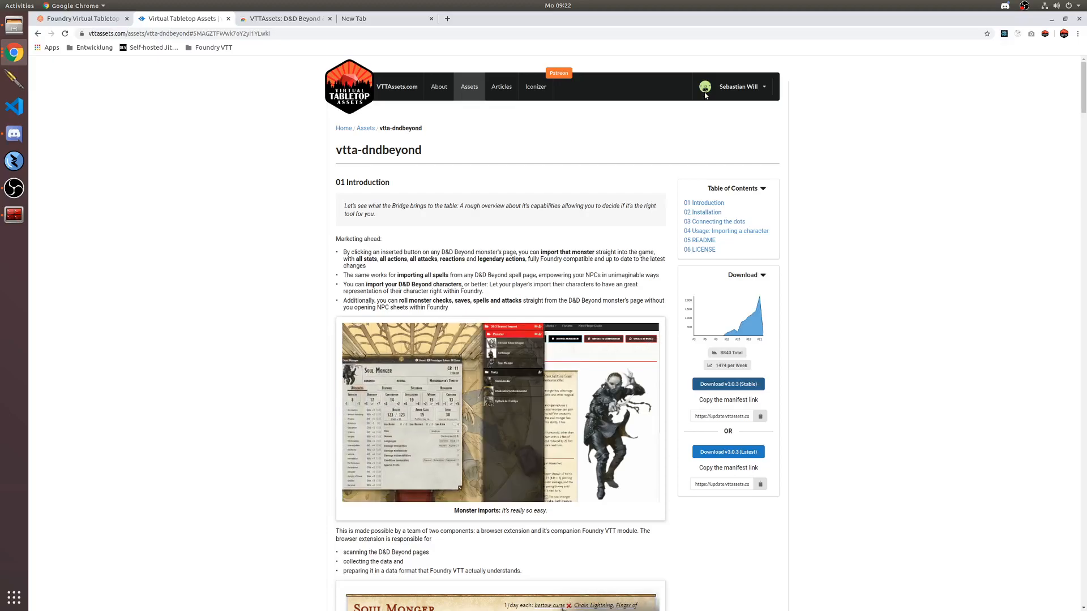
click(724, 94)
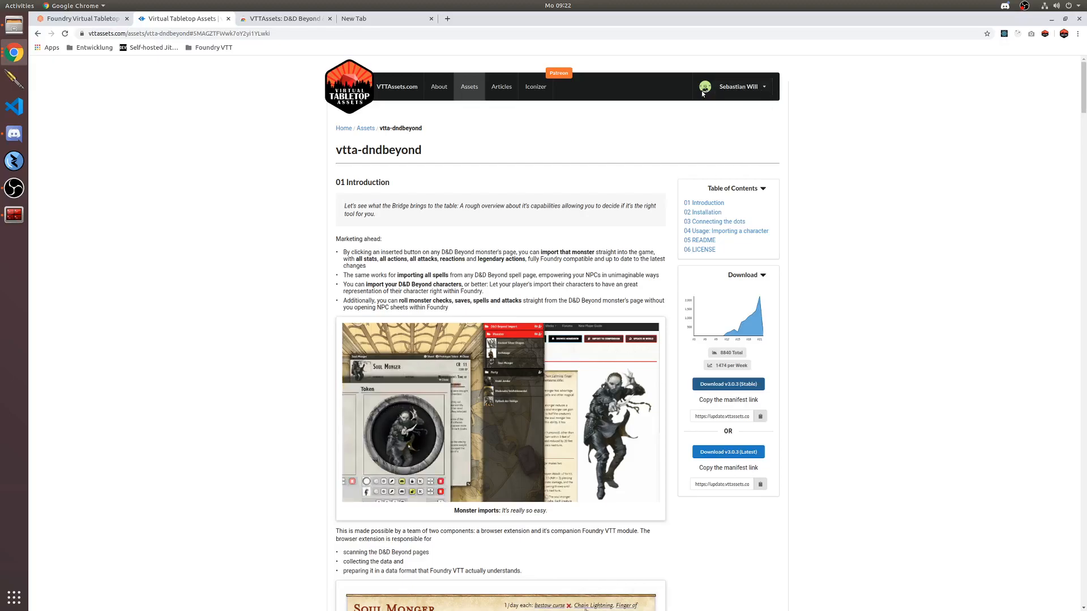
mouse_move(753, 92)
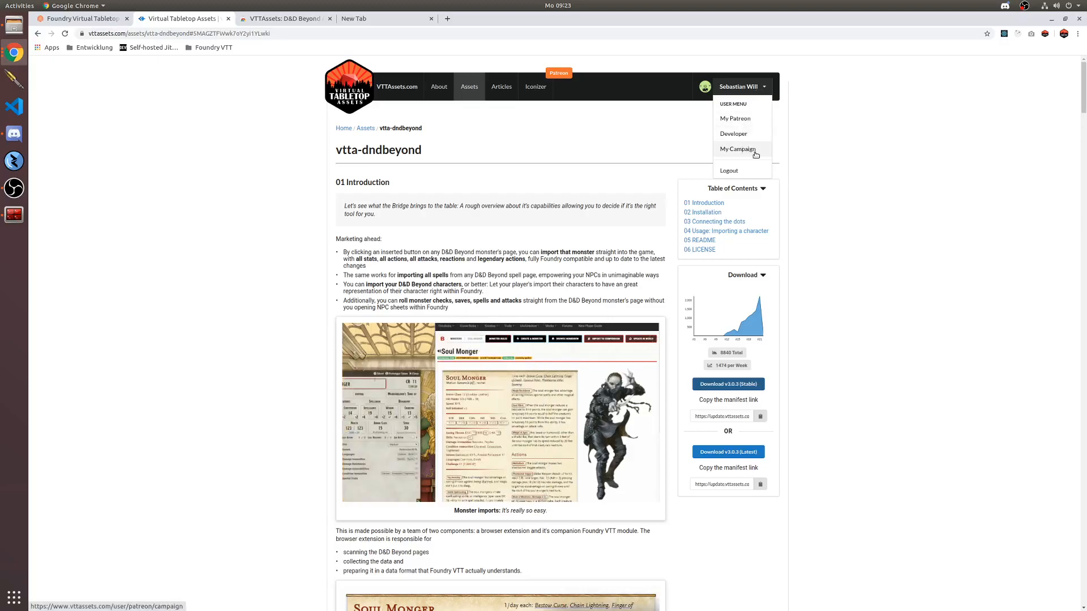
click(739, 119)
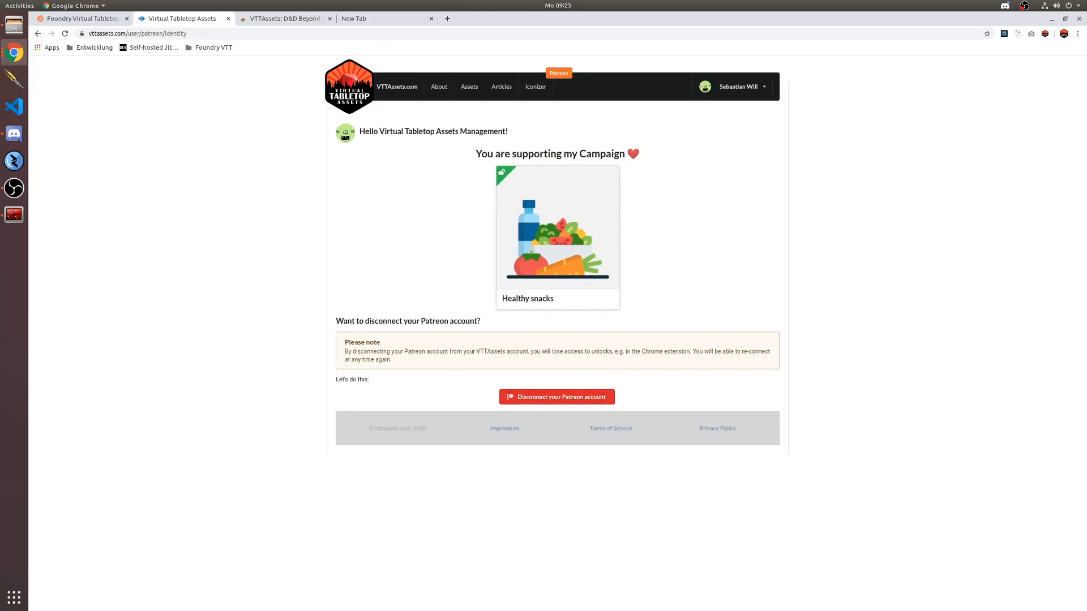
Examine the Patreon page variants in the other browser windows and close the non-supporter example
click(14, 53)
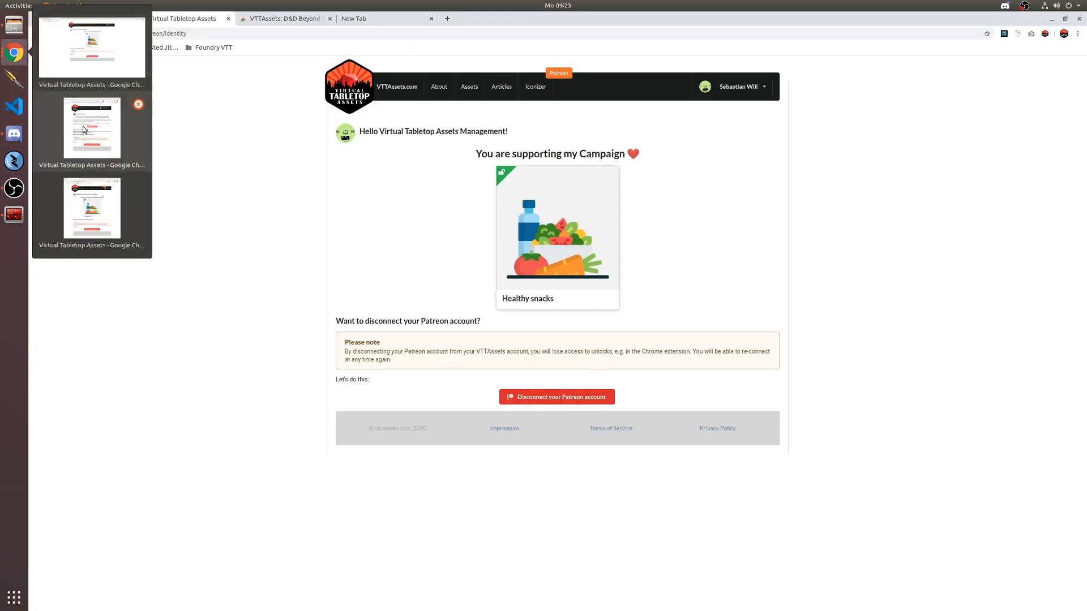
click(84, 191)
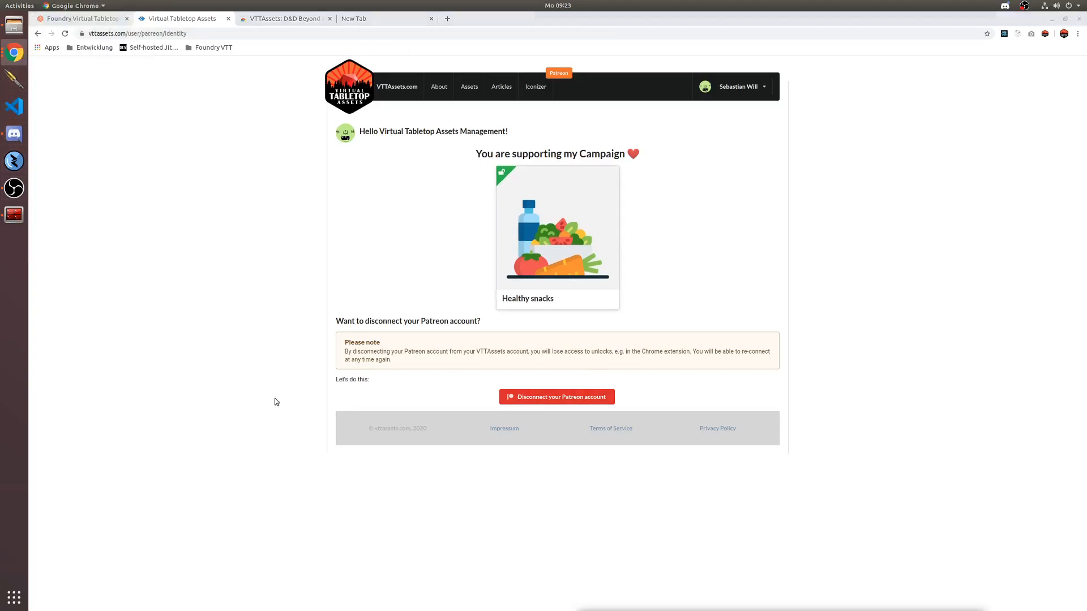
click(15, 53)
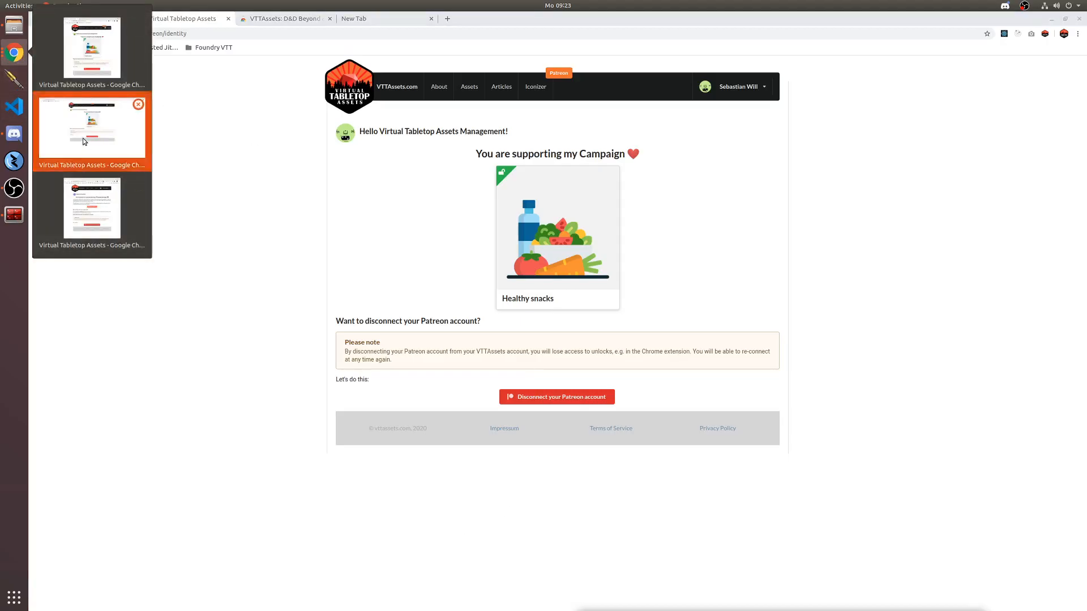
click(14, 53)
click(84, 209)
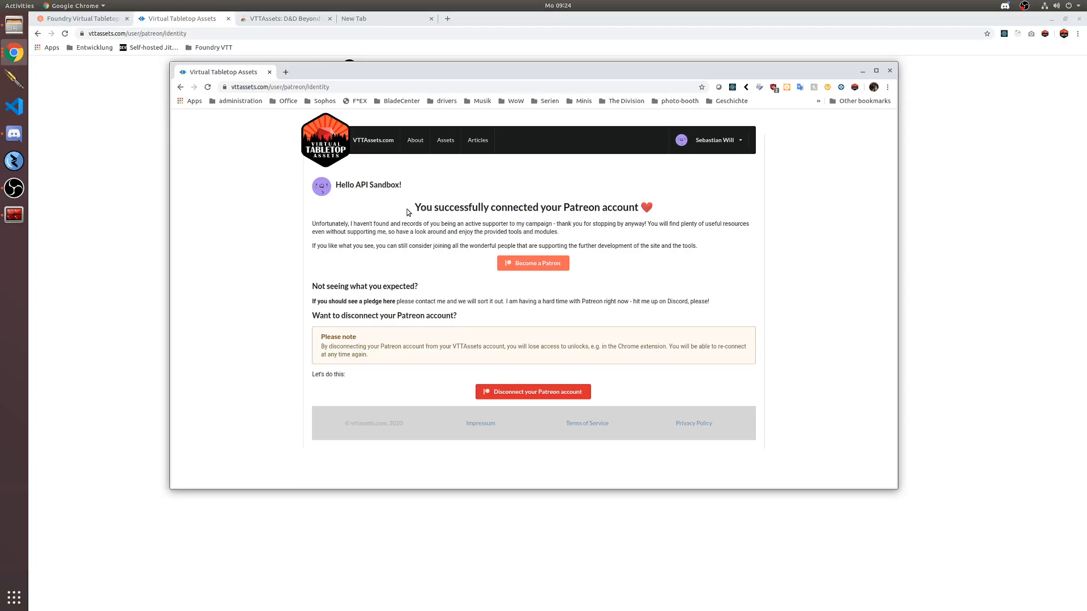
click(889, 70)
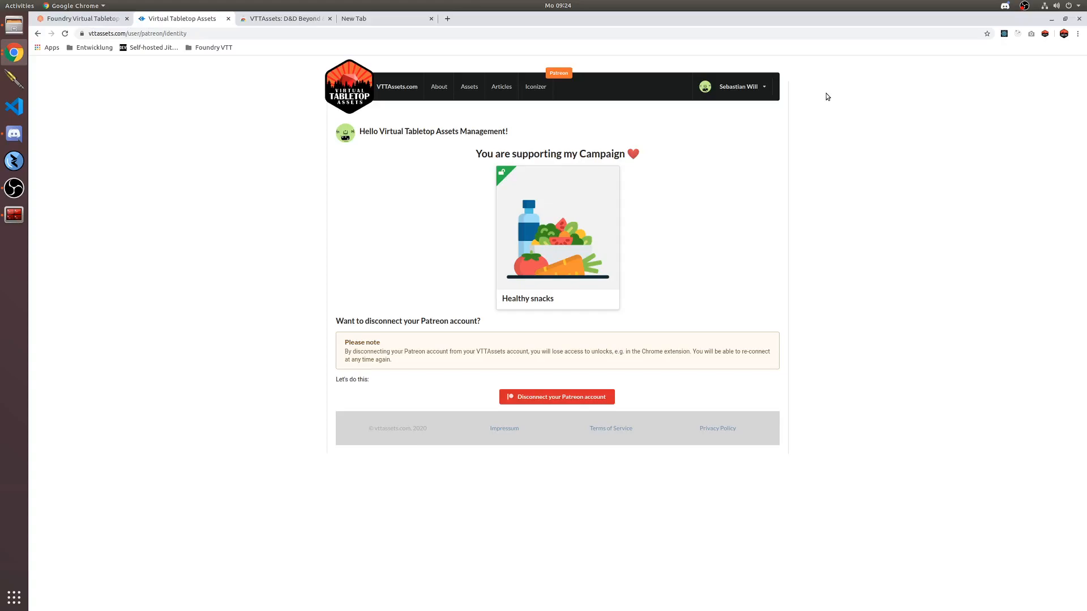
Open the VTTAssets D&D Beyond extension's options, log out and log back in with Google
click(1045, 35)
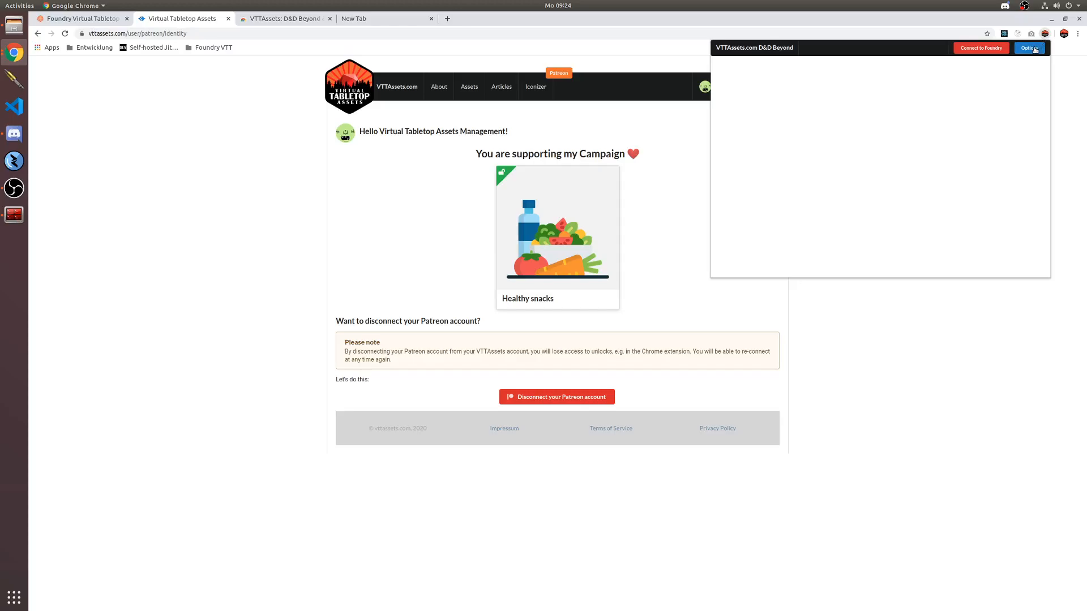
click(1032, 48)
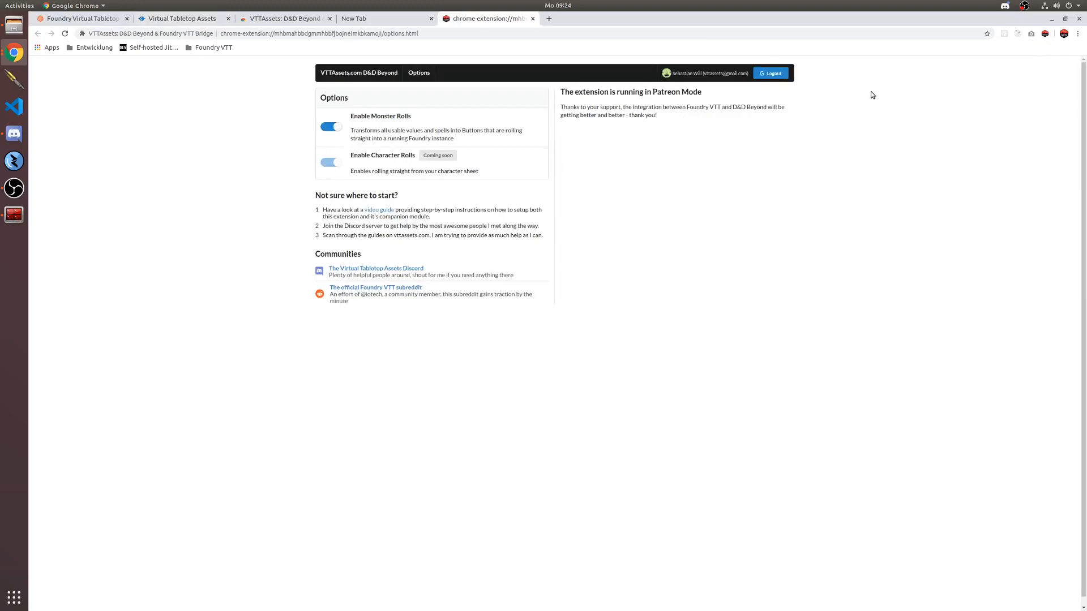
click(772, 74)
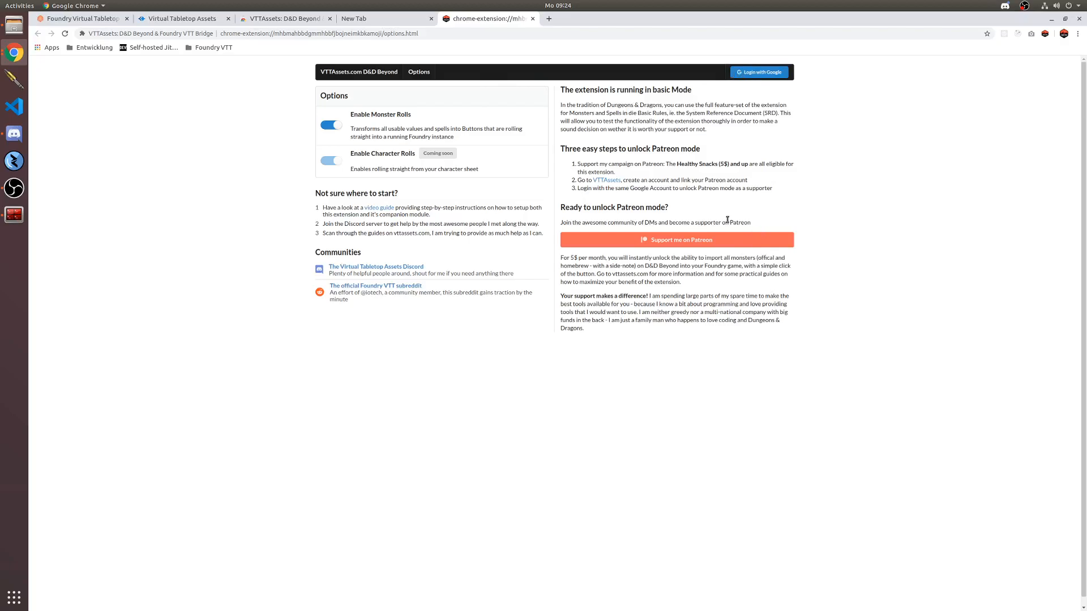
click(750, 74)
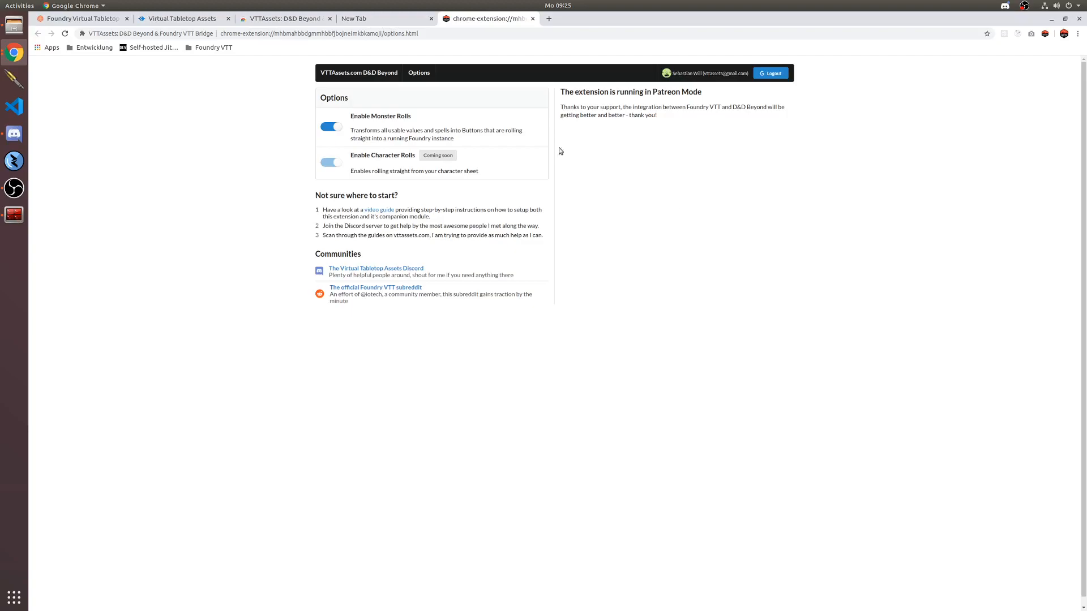
Review the extension's Web Store page and the Patreon account page, ending on the extension's options
click(295, 21)
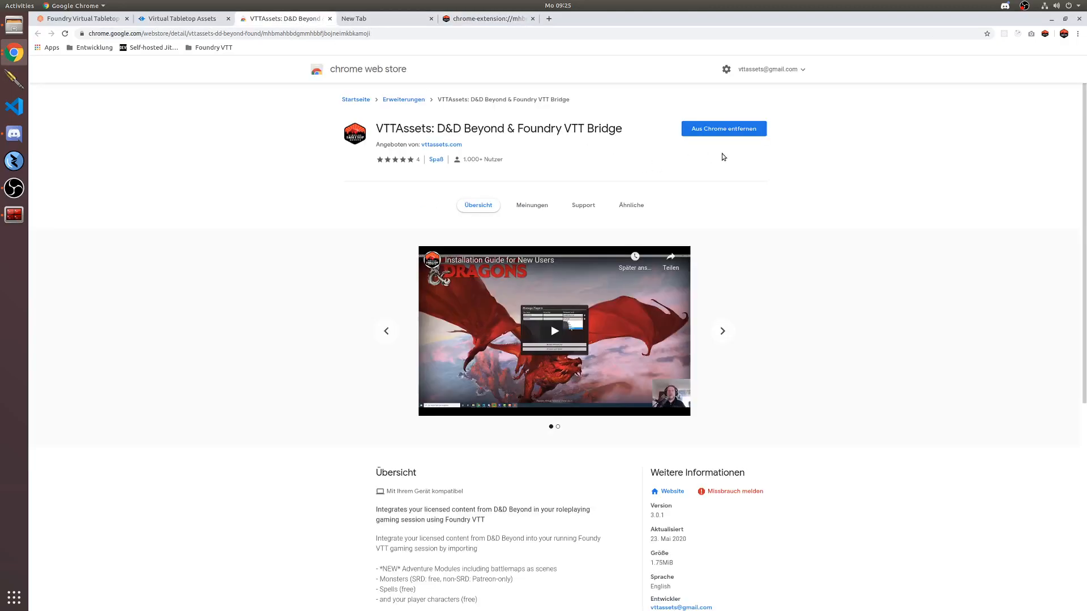
click(509, 19)
click(187, 20)
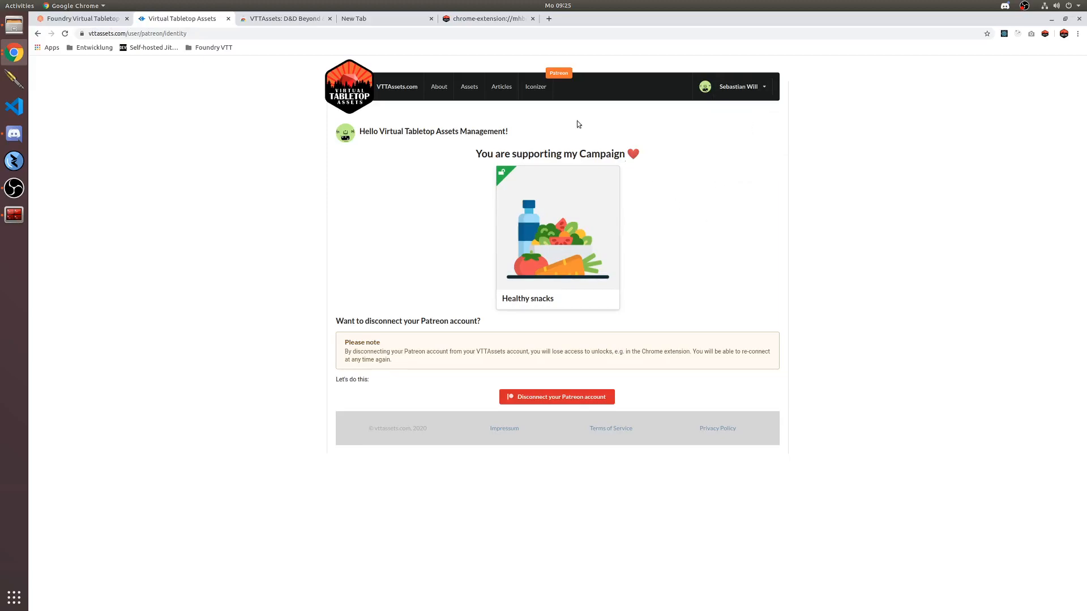
click(490, 21)
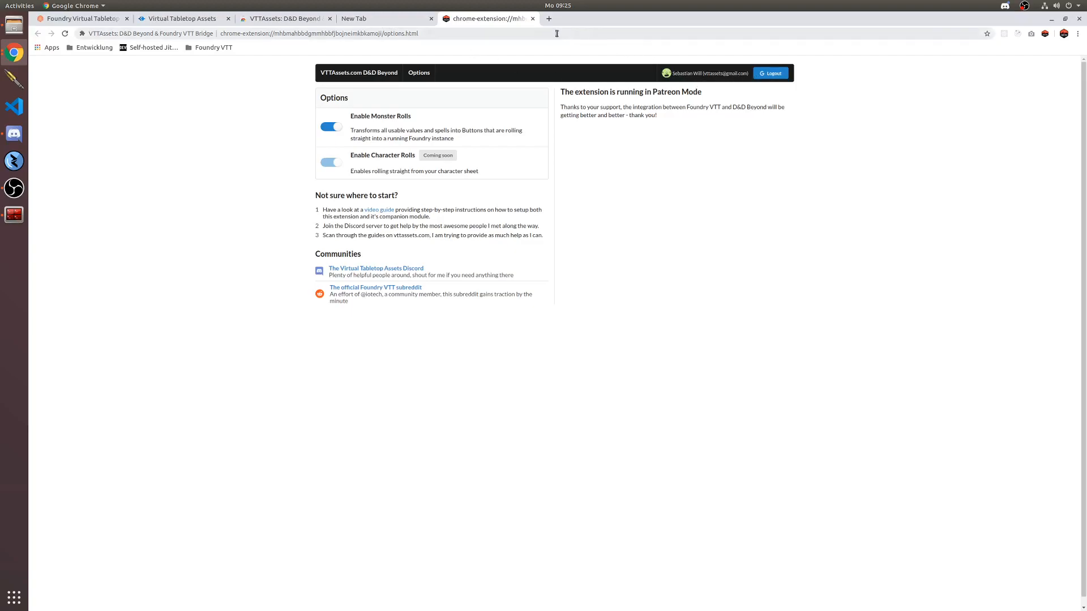
Close the extension options and the empty tab, and load dndbeyond.com in place of the extension's Web Store page
click(531, 20)
click(431, 19)
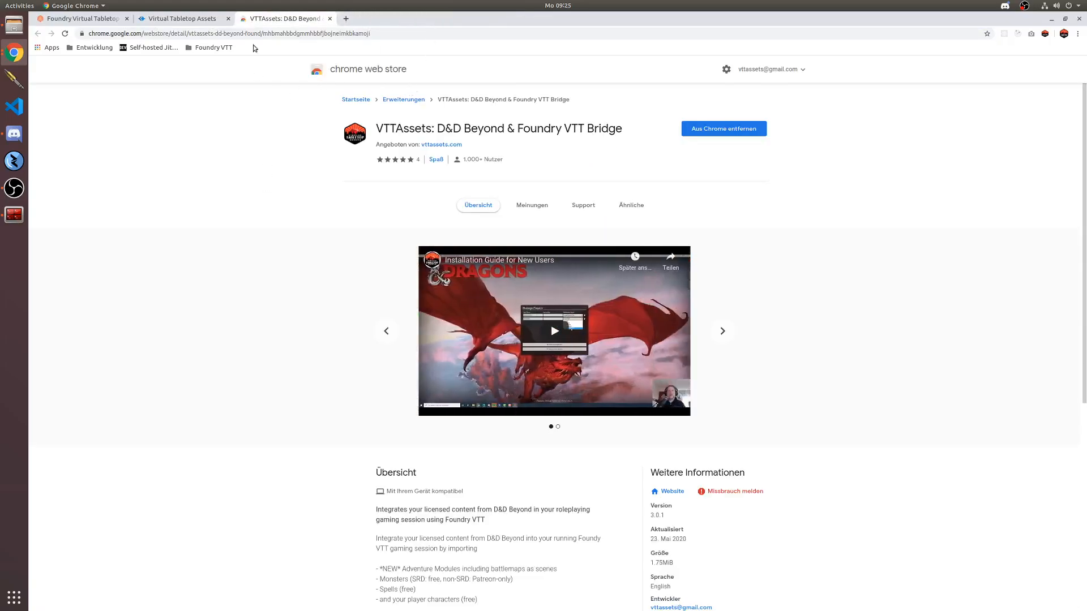
click(325, 32)
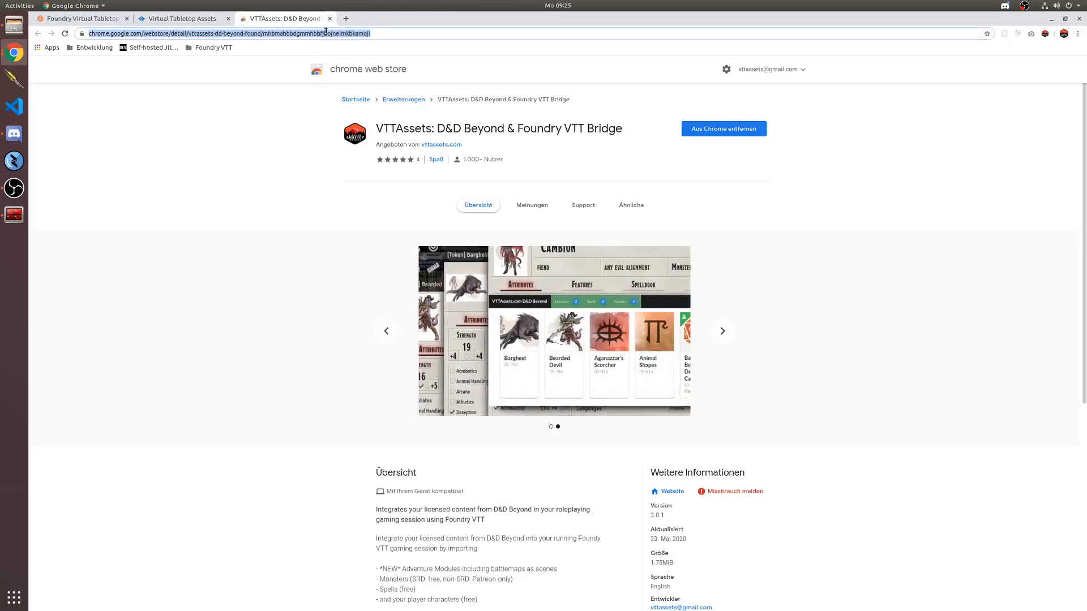
text(dndbeyond.com)
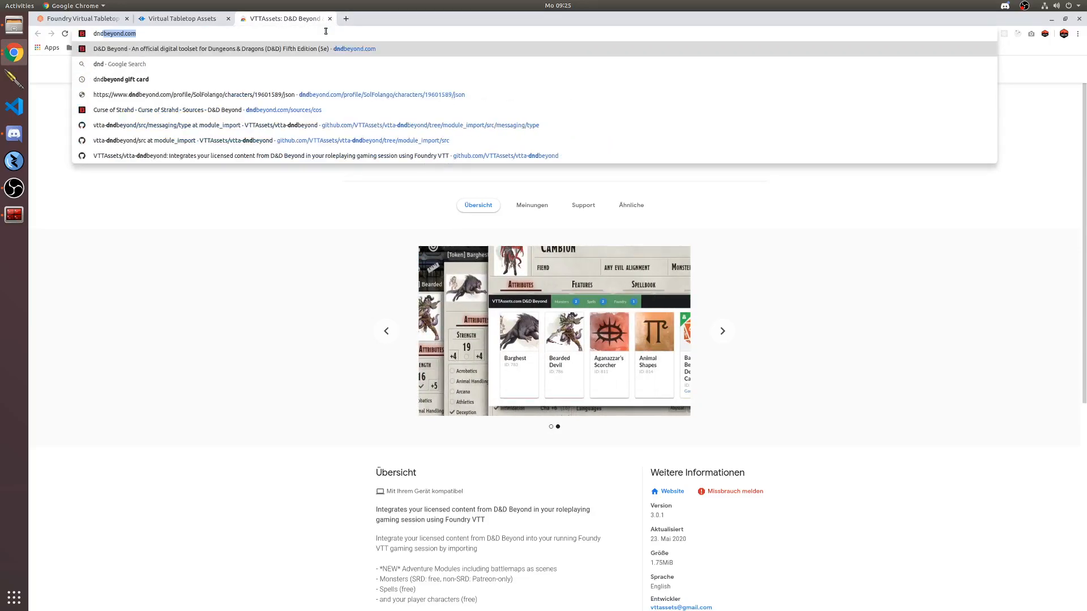
key(Return)
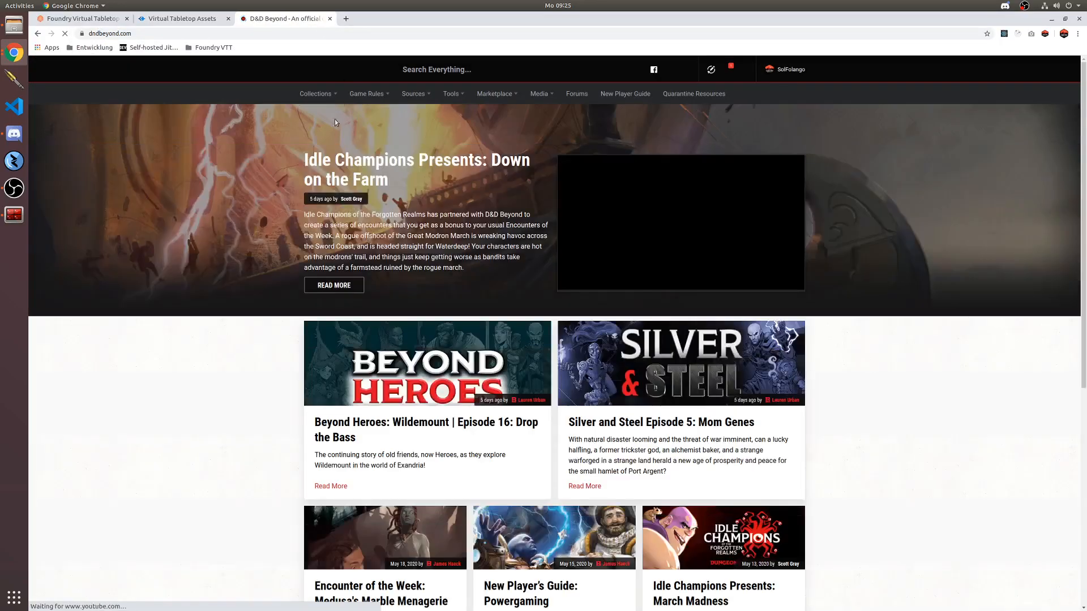
Search D&D Beyond for "goblin" and open the Goblin monster page
click(435, 69)
text(goblin)
key(Return)
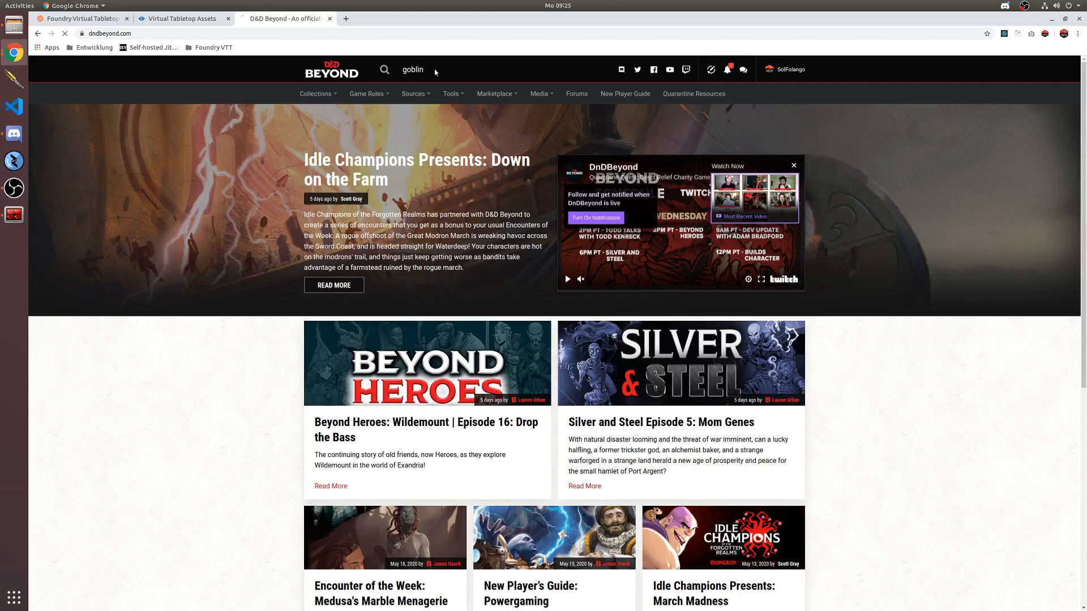
click(324, 262)
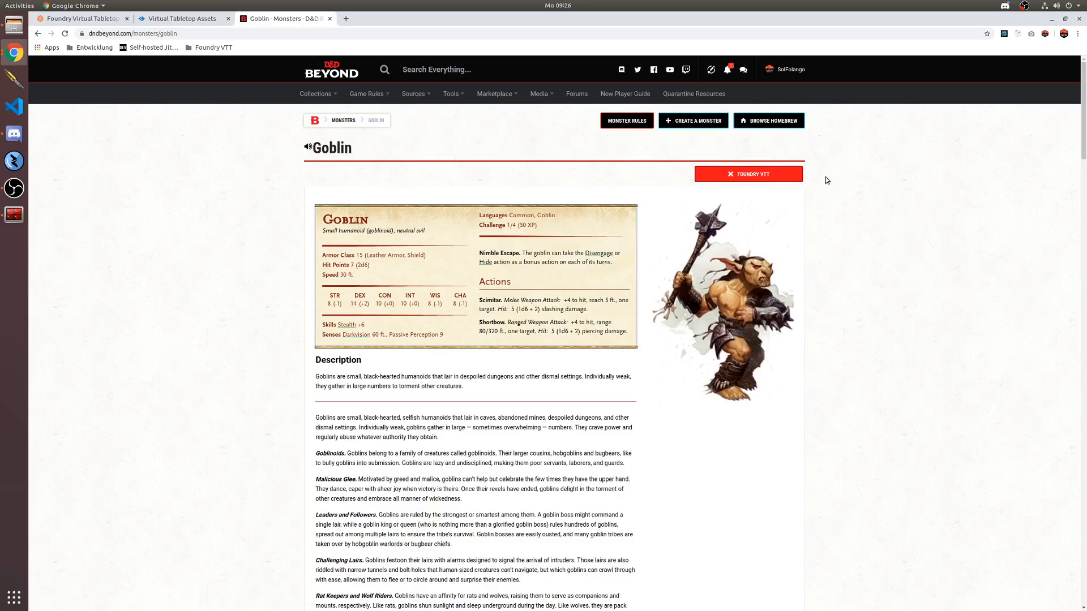
Return to the Foundry game and connect it to the VTTAssets D&D Beyond extension
click(98, 21)
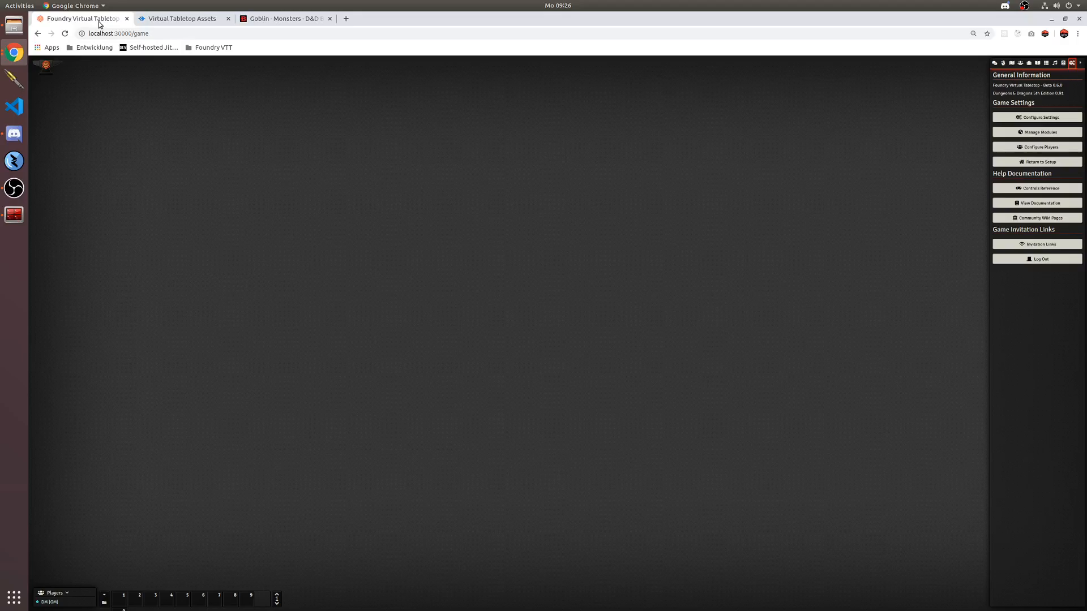
click(1045, 34)
click(981, 49)
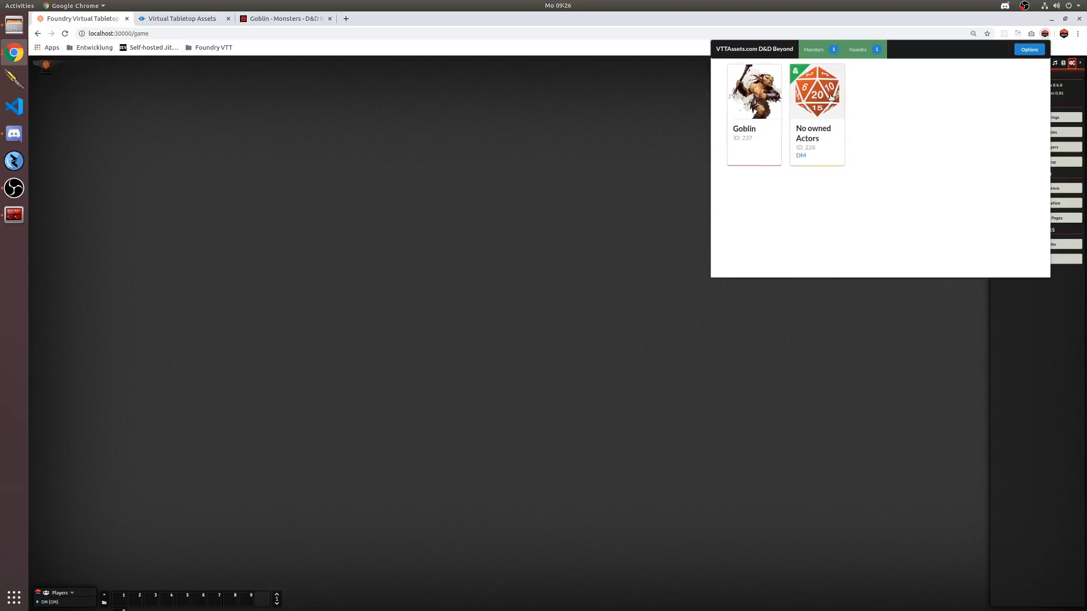
Use the extension's Goblin and Foundry cards to jump back and forth between the monster page and the game
click(753, 91)
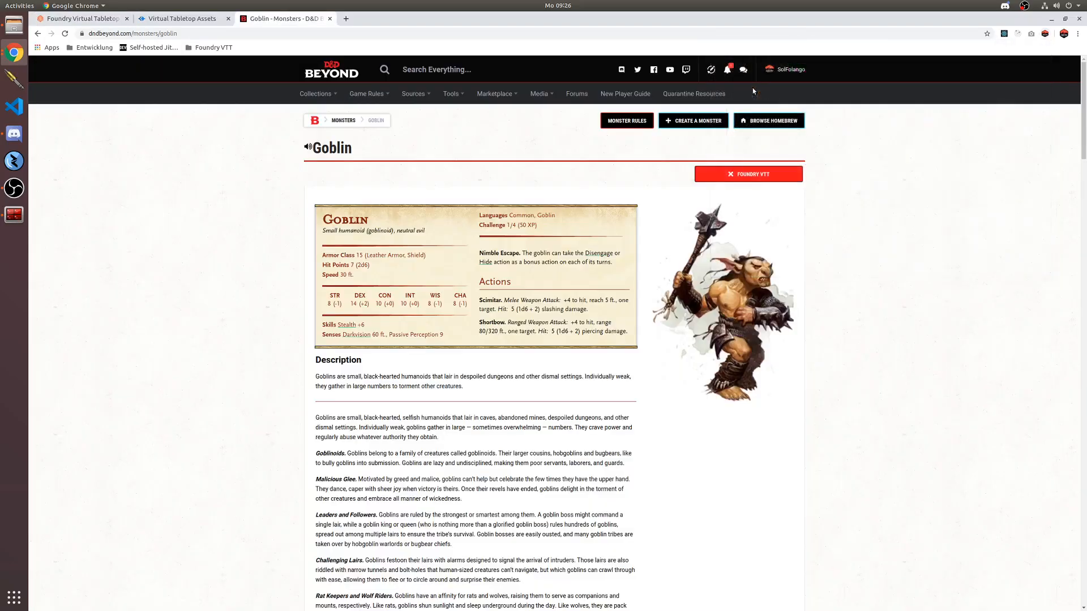
click(1045, 34)
click(820, 102)
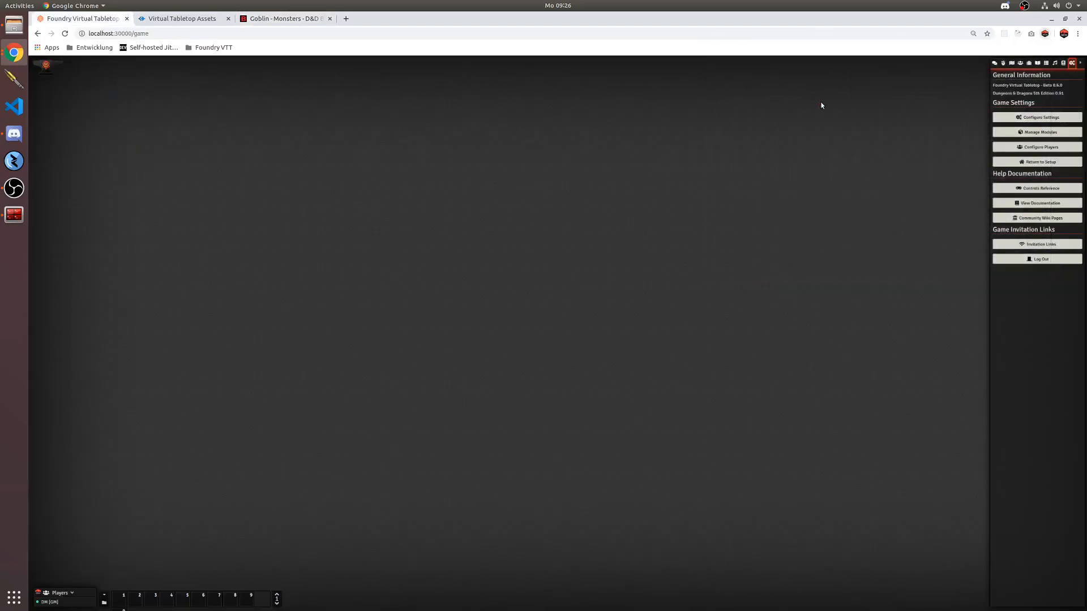
click(1044, 34)
click(755, 93)
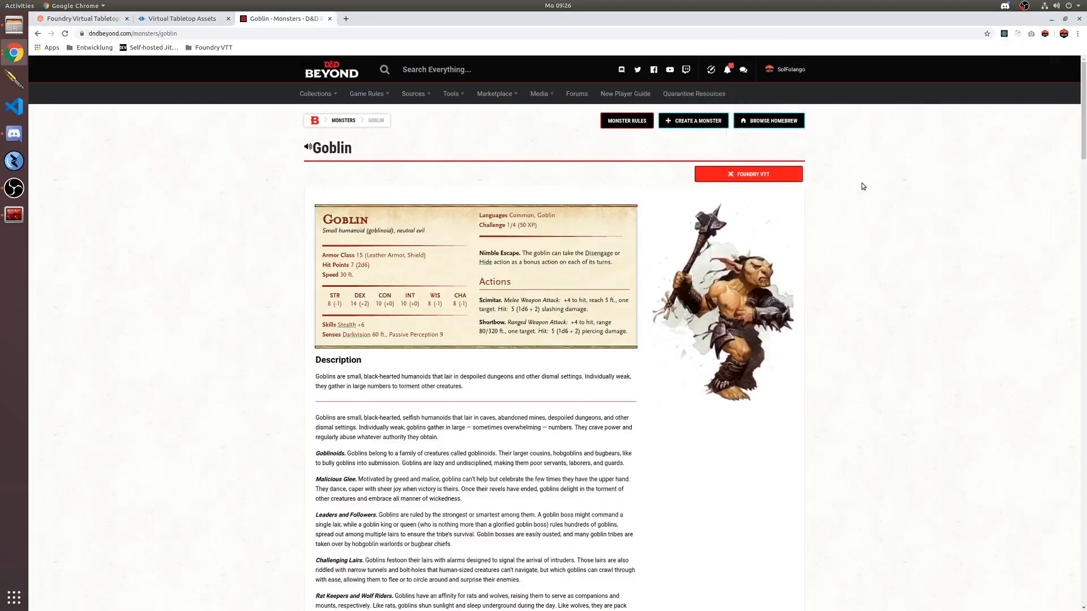
click(1045, 33)
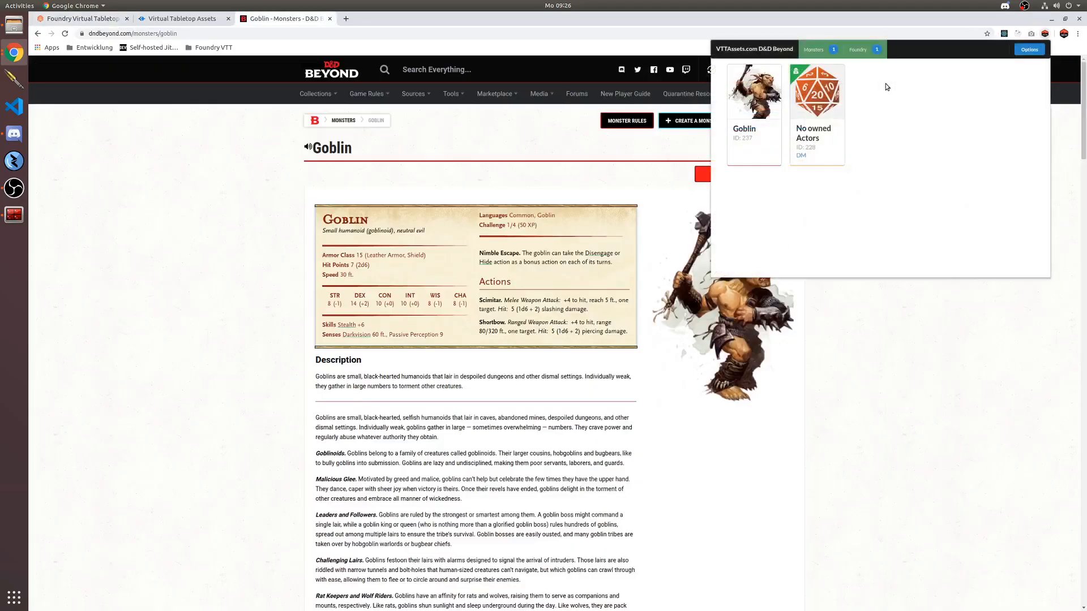
click(825, 101)
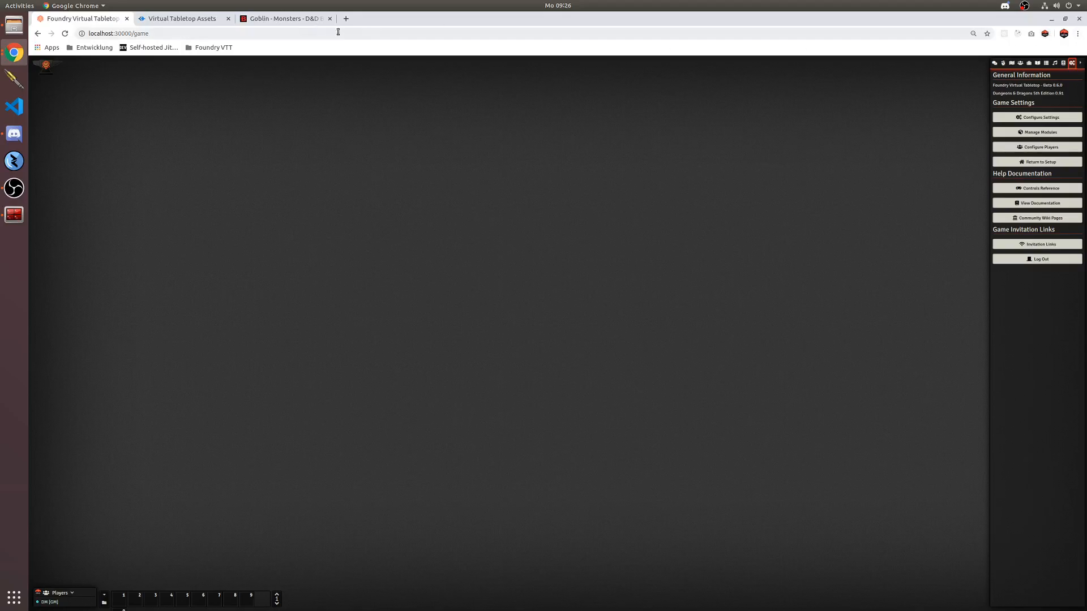
Reload the D&D Beyond Goblin page and import the monster into Foundry VTT
click(277, 19)
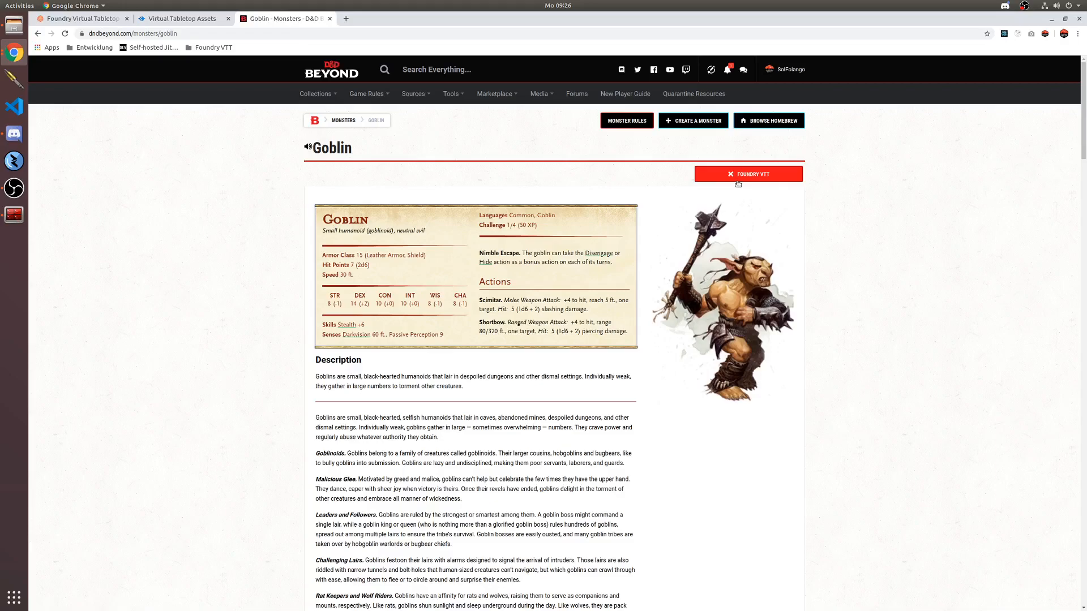
click(64, 34)
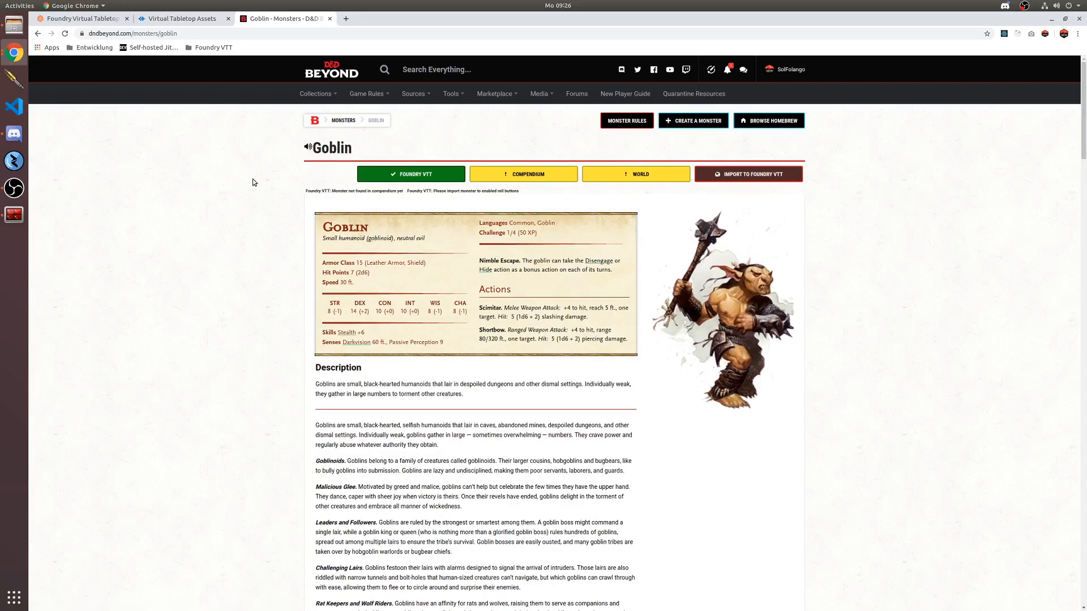
click(91, 19)
click(283, 19)
click(741, 175)
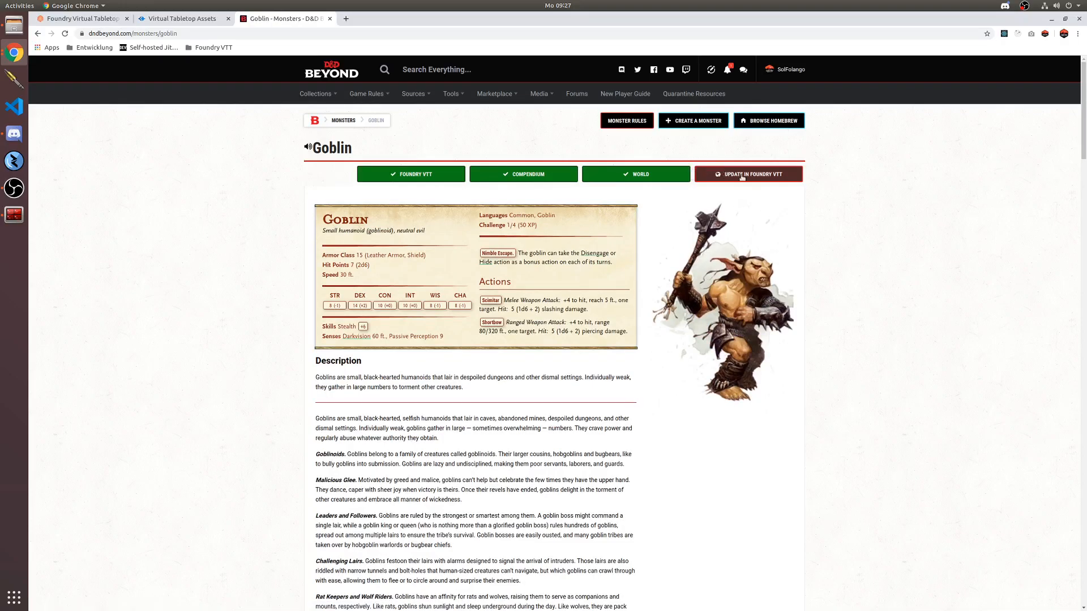
Check the Foundry game and the extension's monster rolls option, ending back on the Goblin page
click(93, 21)
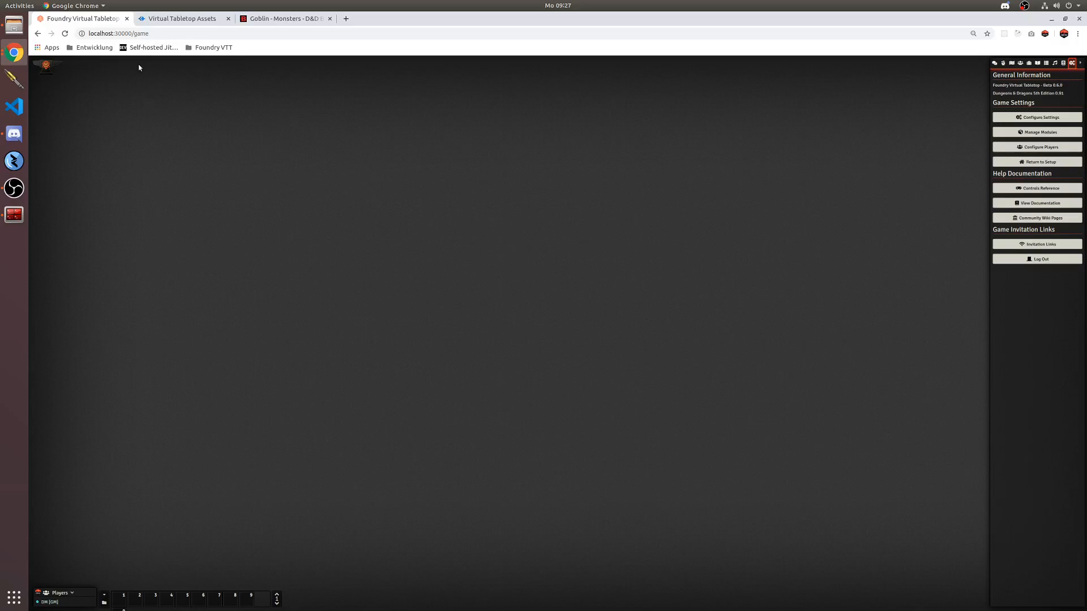
click(261, 19)
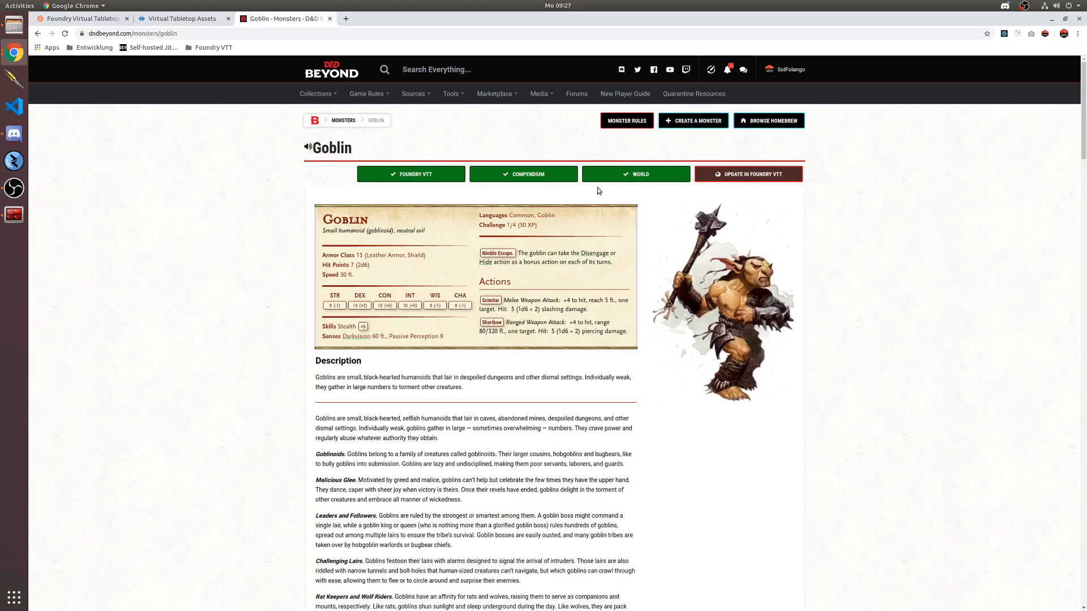
click(1046, 34)
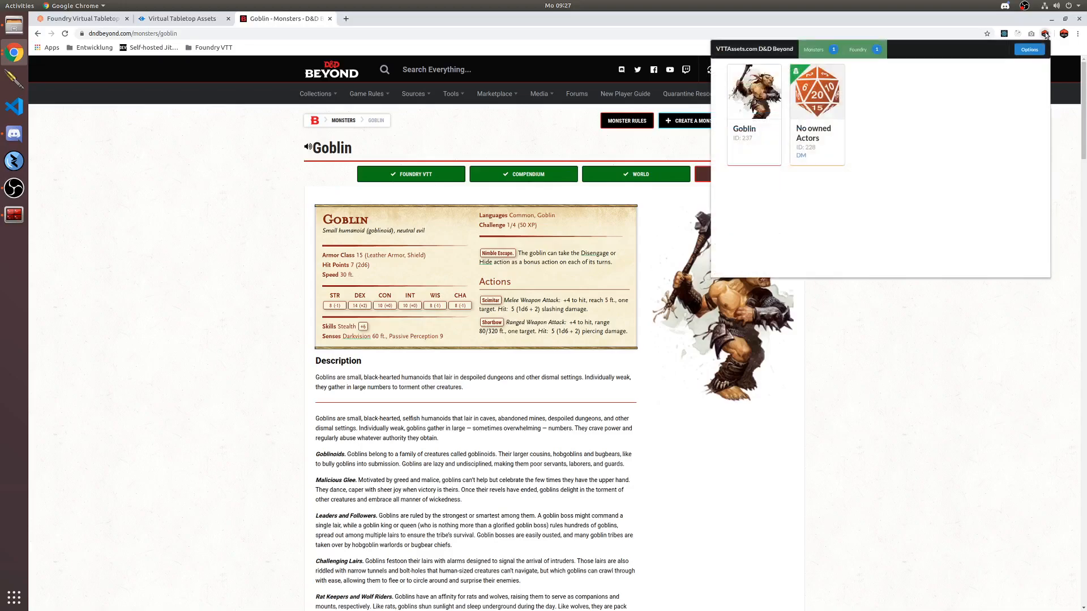
click(1028, 49)
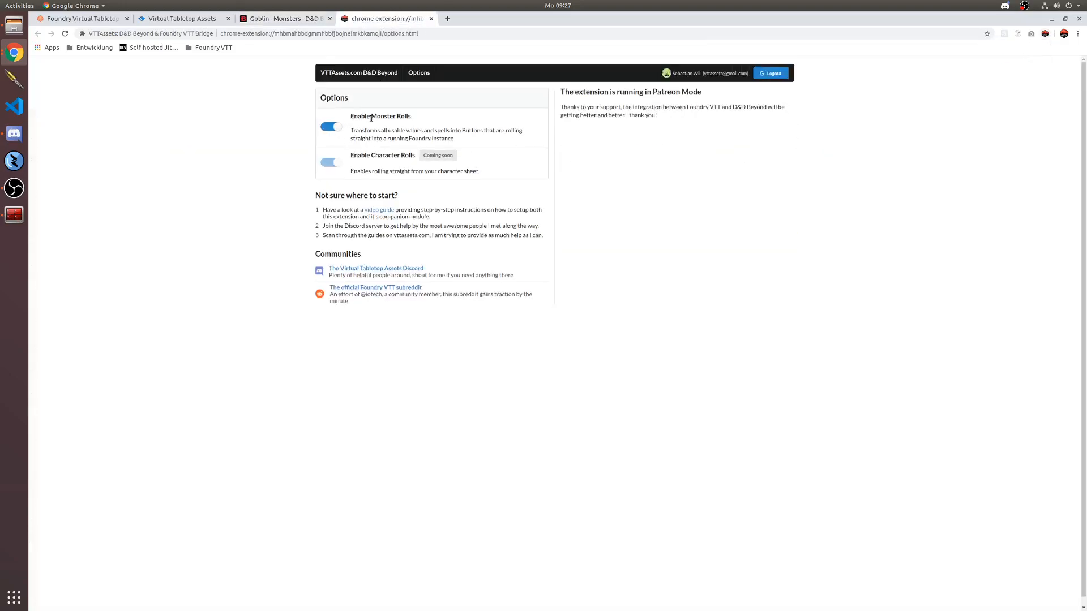
click(431, 19)
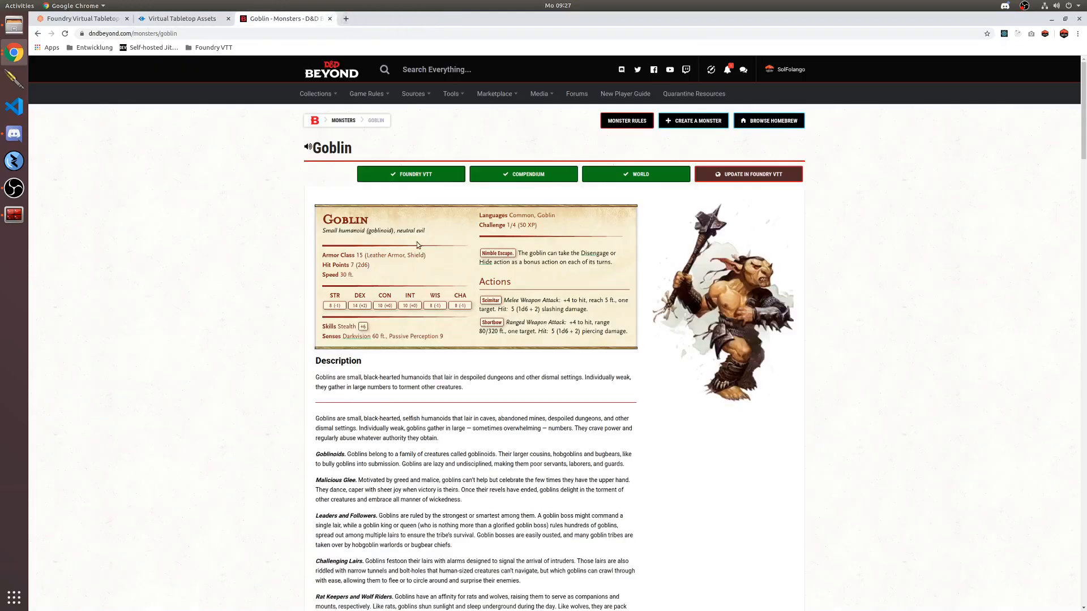
Roll a Constitution ability check with advantage from the Goblin's stat block and show it in Foundry's chat log
click(380, 307)
click(91, 22)
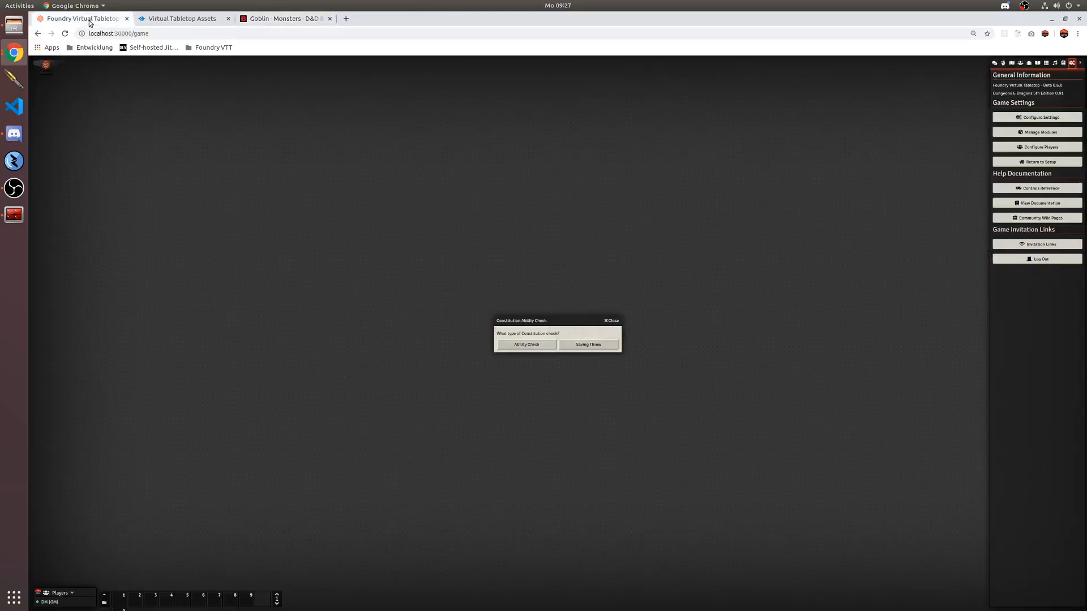
click(524, 344)
click(556, 353)
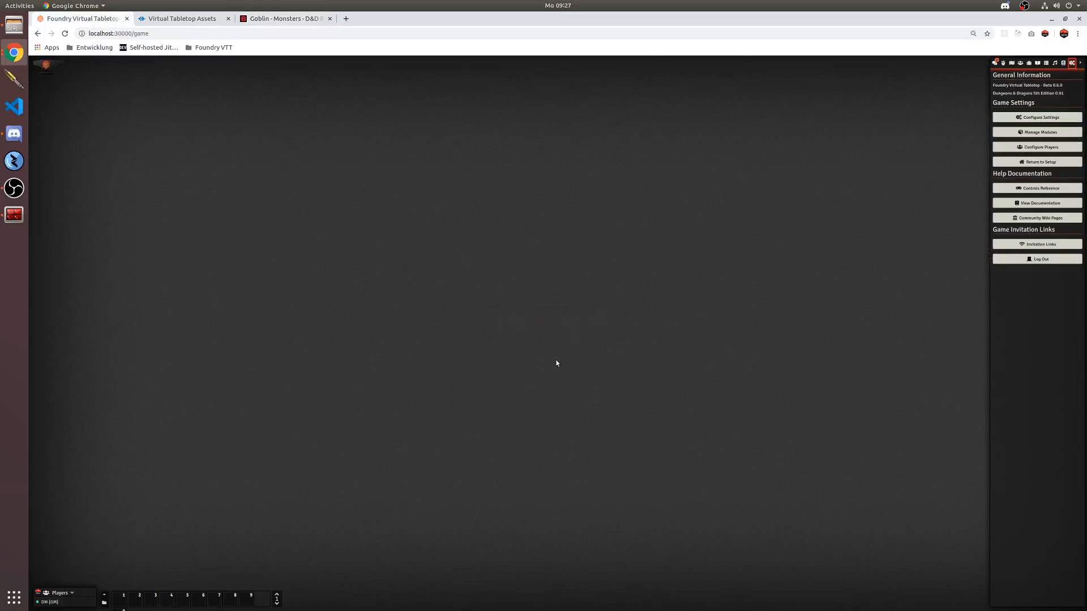
click(994, 63)
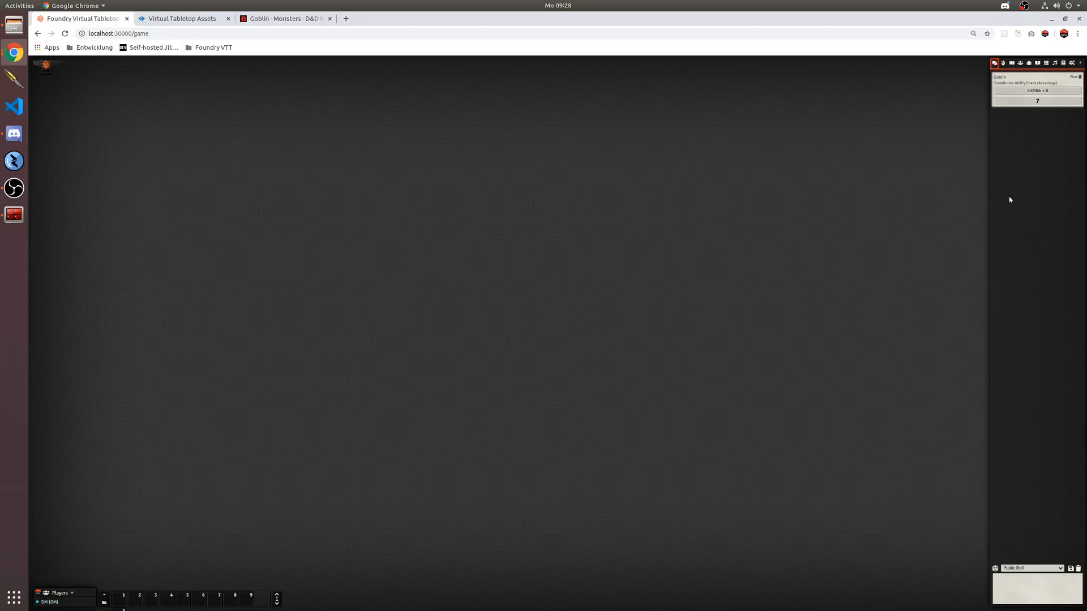
Roll the Goblin's Stealth skill from D&D Beyond, once normally and once with advantage, viewing each roll in Foundry's chat
click(287, 18)
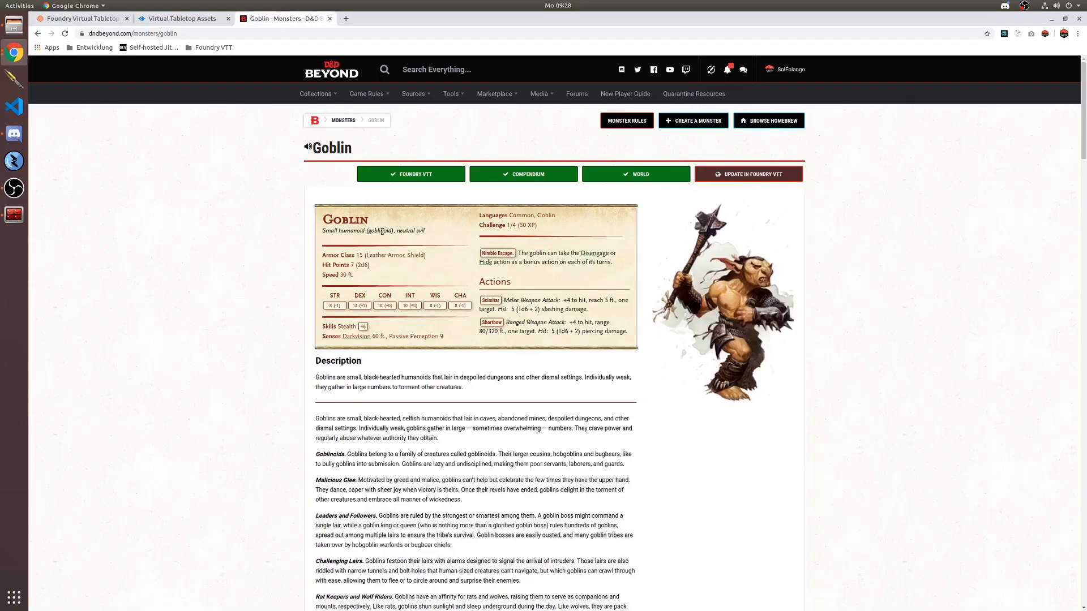
click(363, 327)
key(ctrl+1)
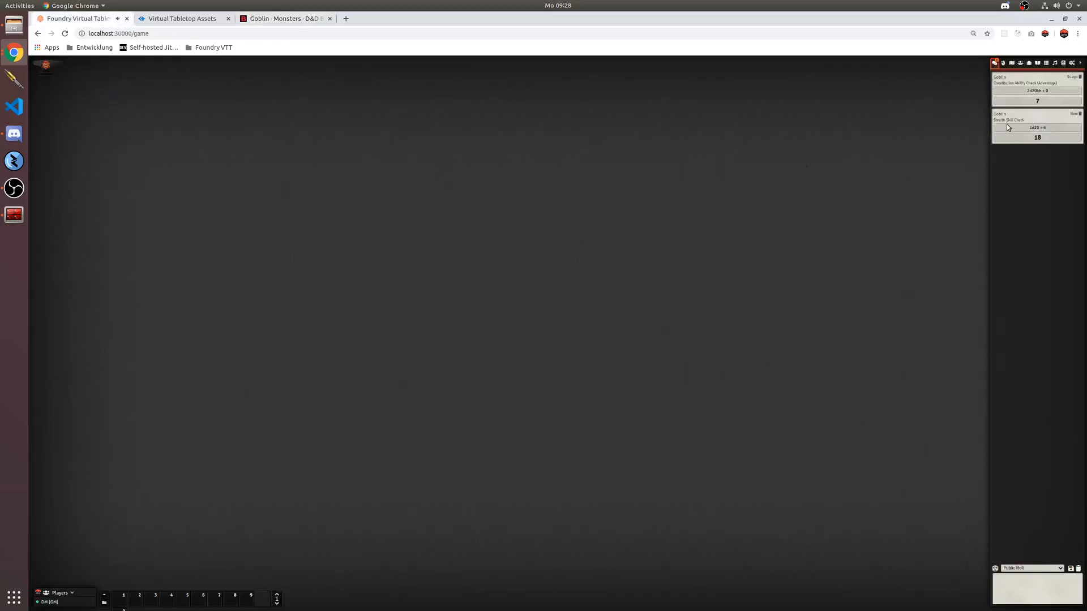
click(308, 17)
mouse_move(364, 336)
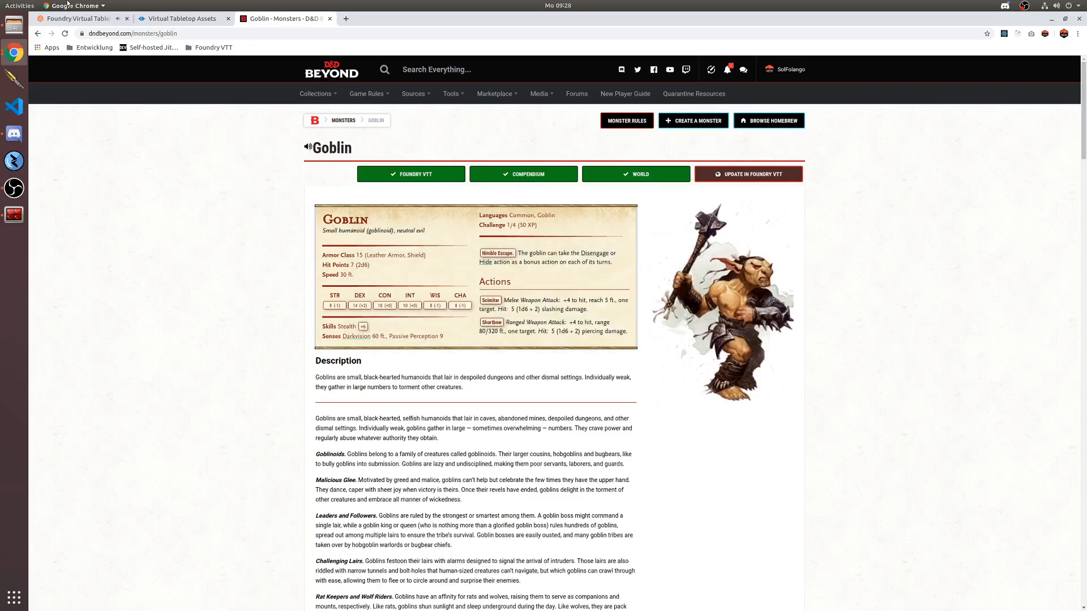
click(66, 20)
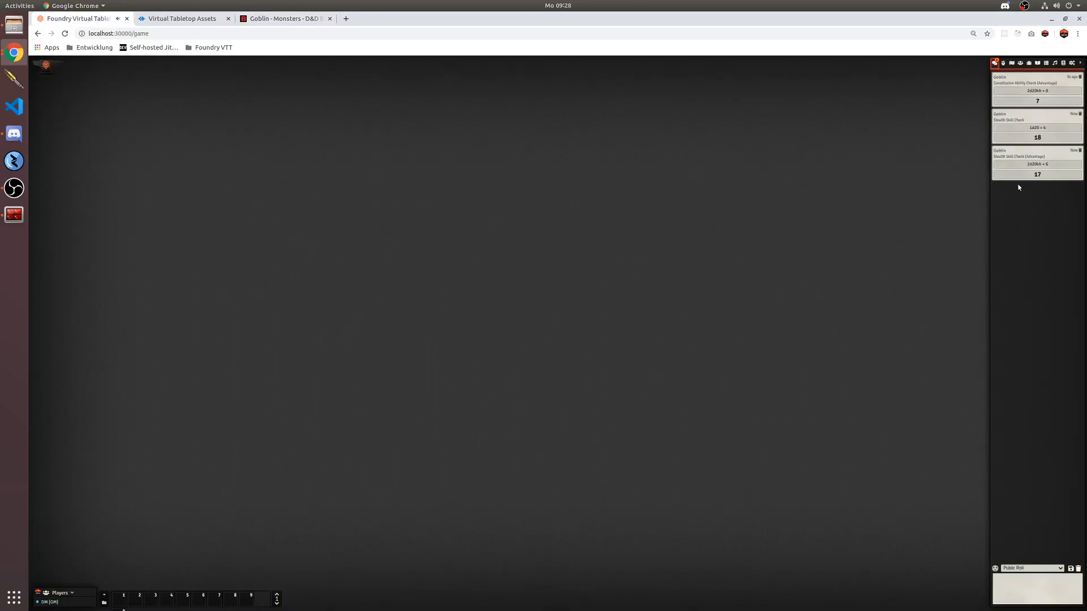
Search D&D Beyond for "mage" and open the Mage monster page
click(276, 19)
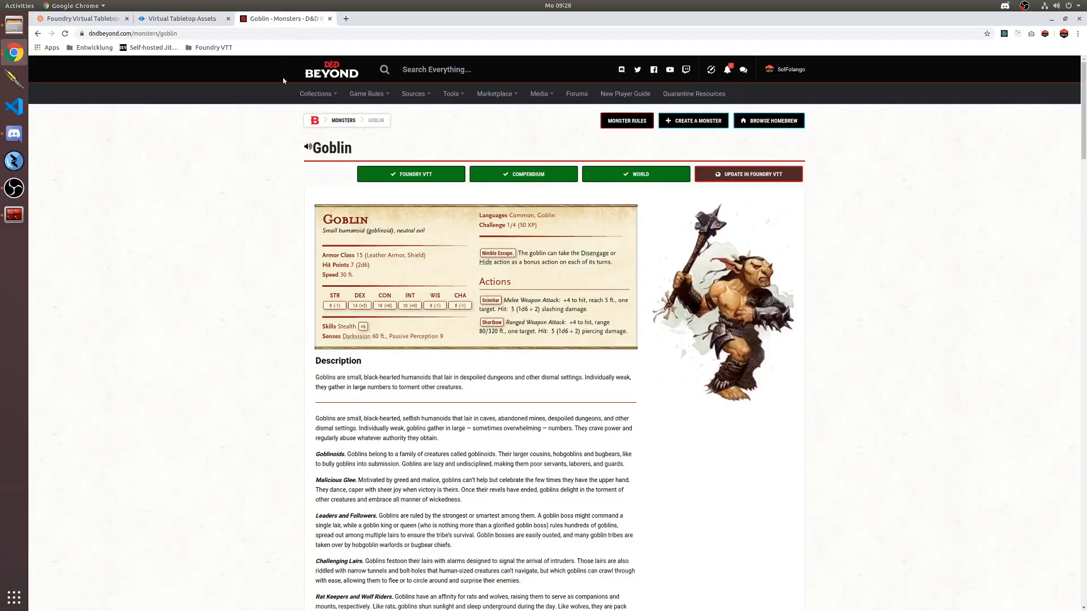
click(451, 71)
text(mage)
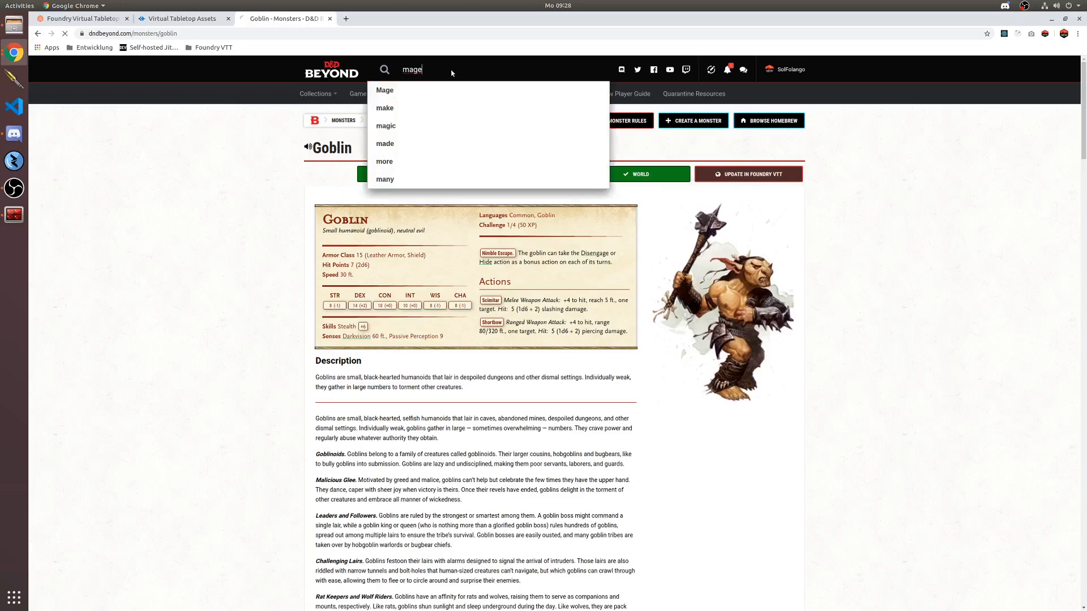
key(Return)
click(305, 271)
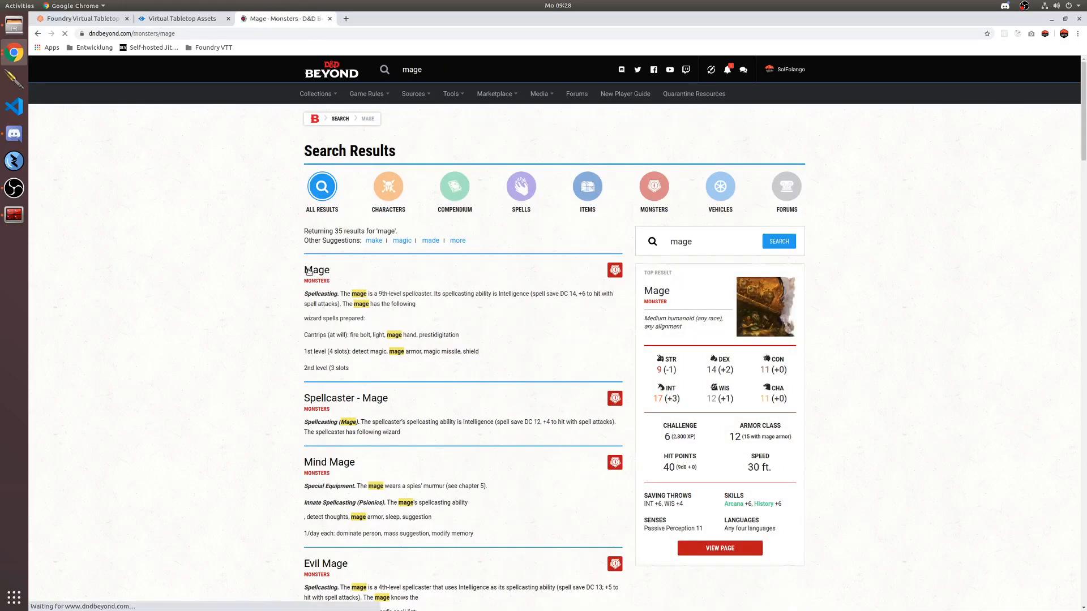
Open the My DDB Spells and My DDB Monsters compendiums side by side in Foundry
click(82, 19)
click(1062, 63)
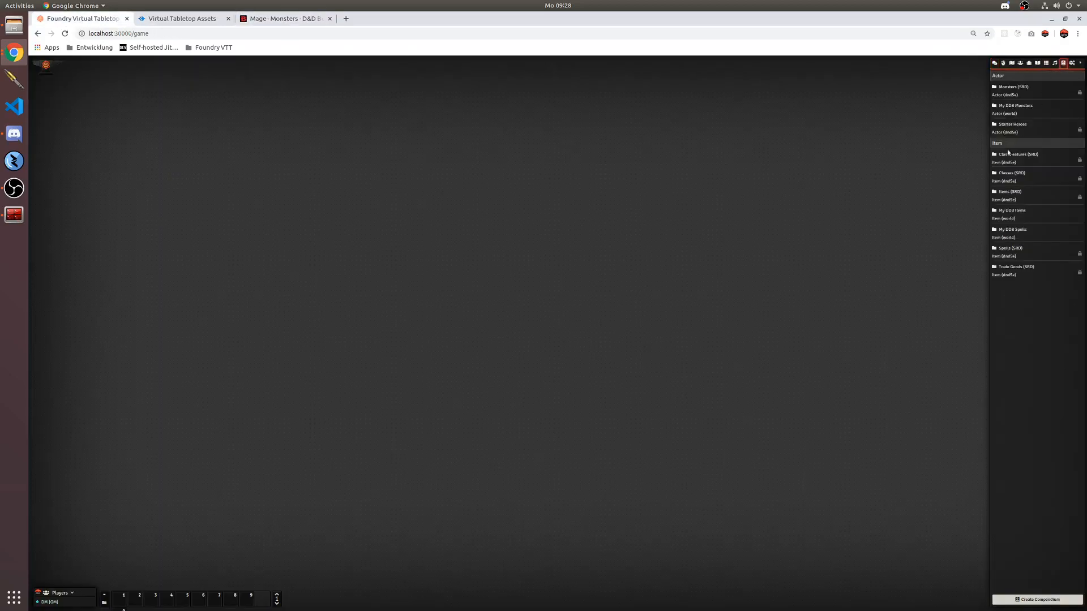
click(1012, 229)
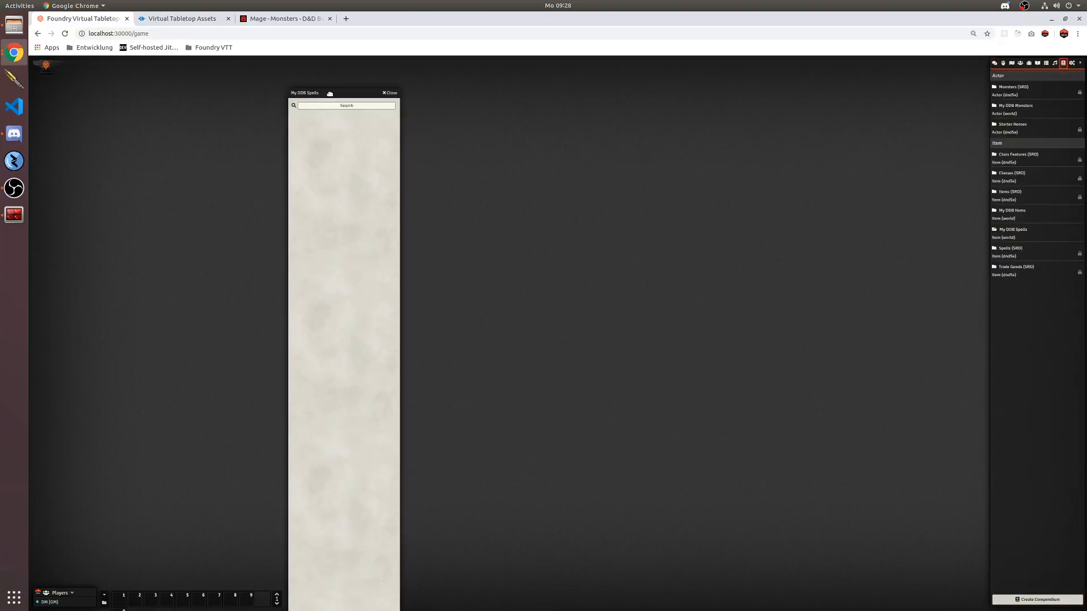
drag(329, 91, 232, 68)
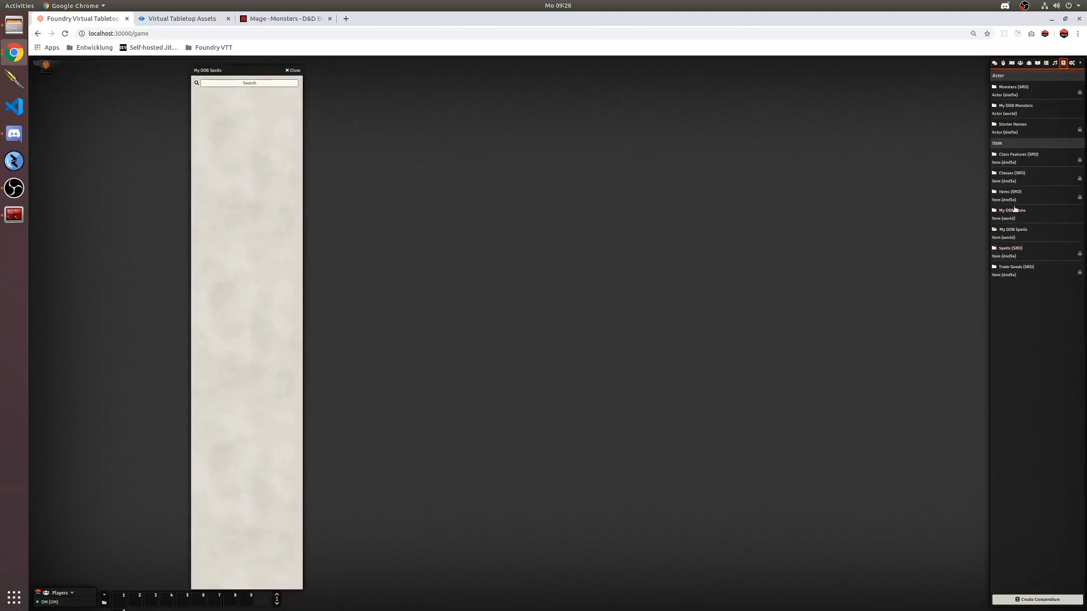
click(1013, 106)
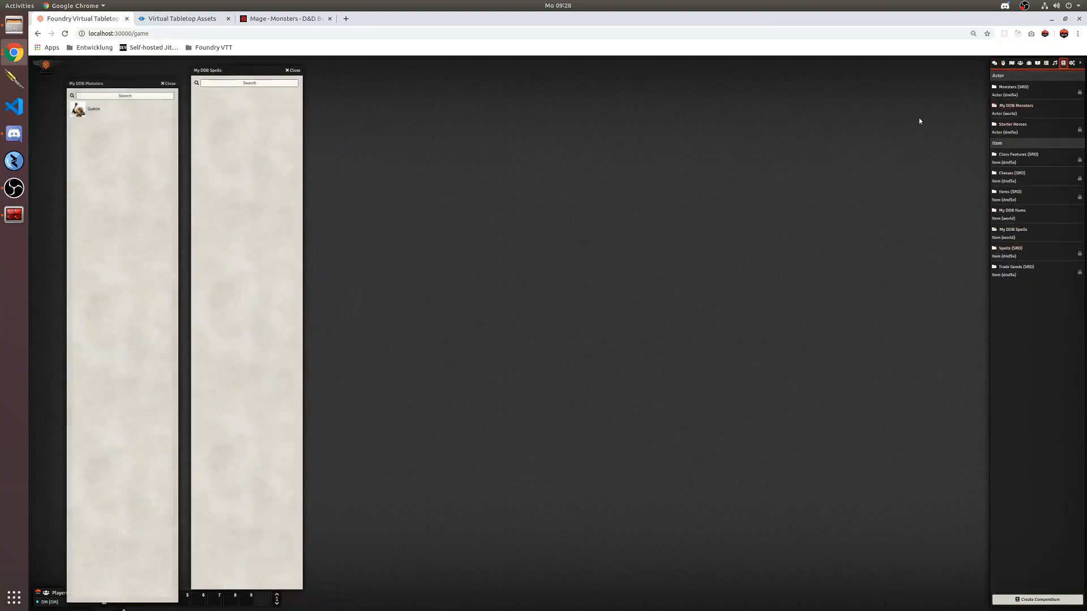
Align the My DDB Monsters compendium beside My DDB Spells and review which Mage spells are missing from Foundry on D&D Beyond
drag(113, 86, 123, 72)
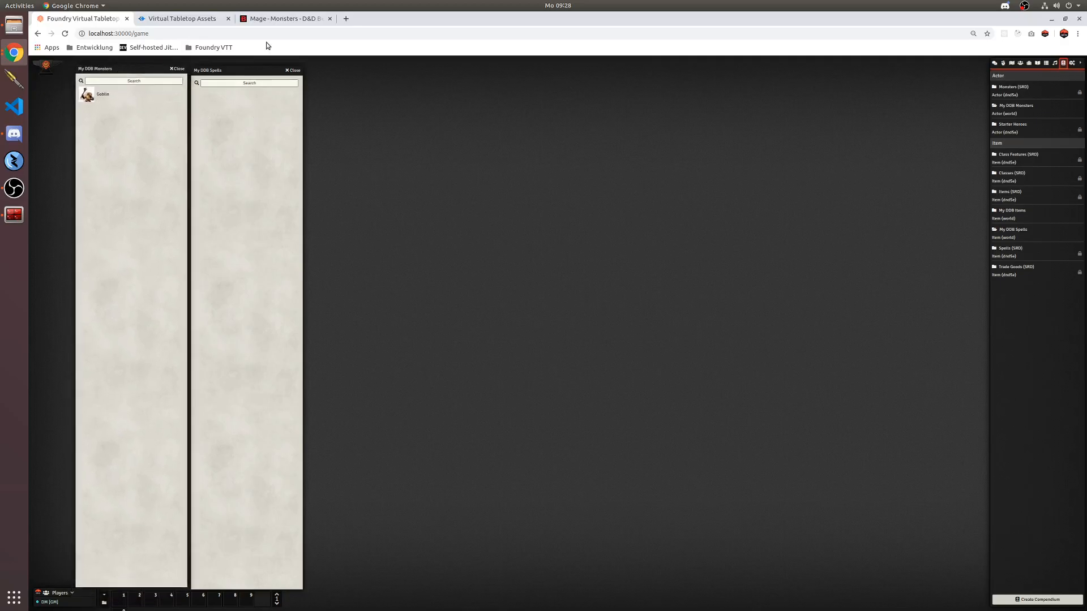
click(277, 19)
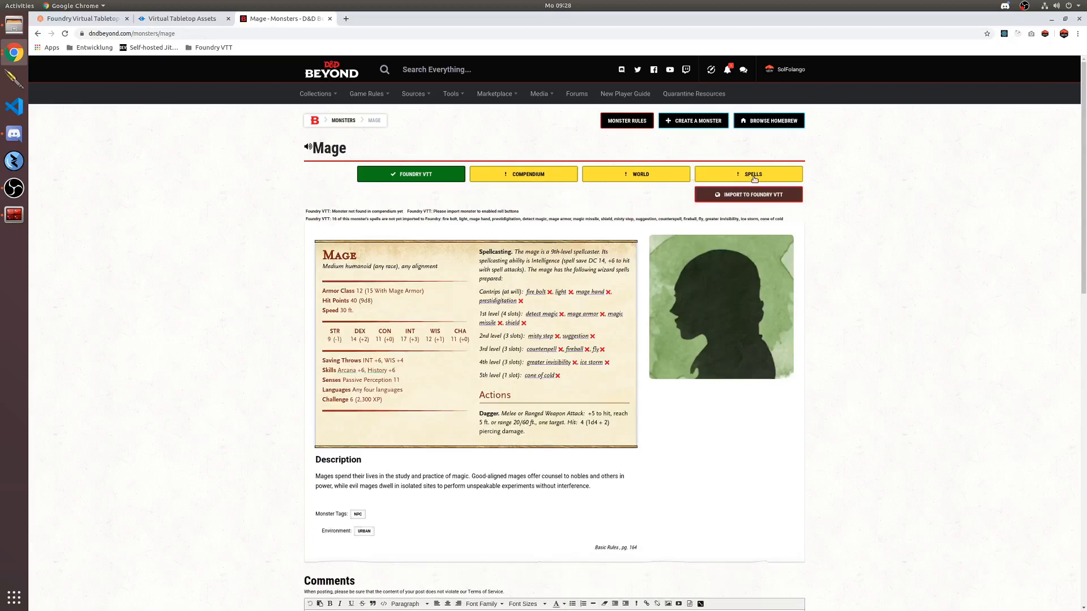
drag(332, 219, 603, 221)
click(509, 213)
click(94, 19)
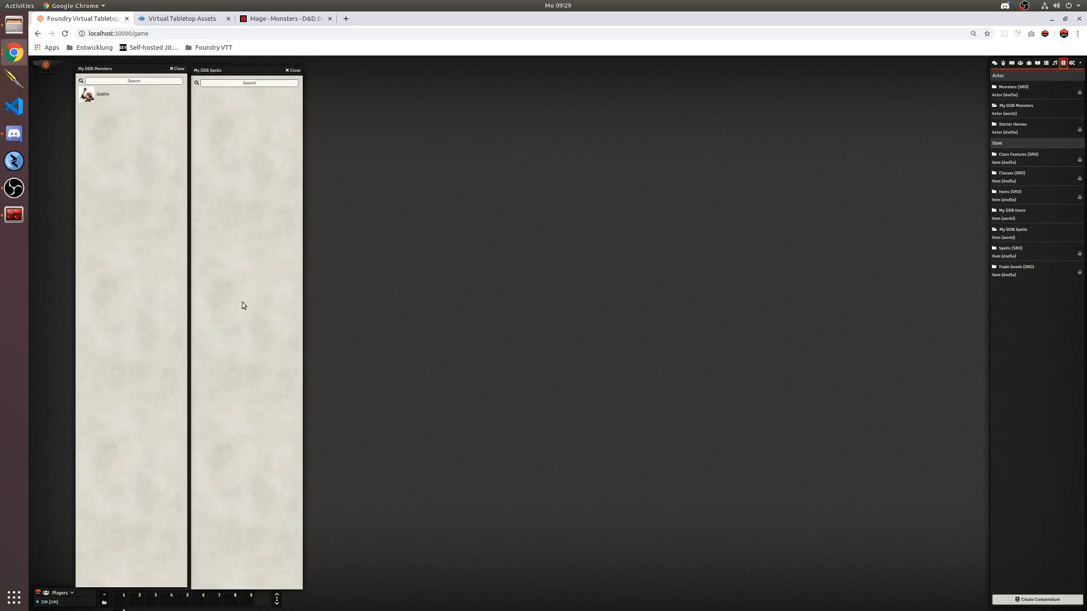
Import Fire Bolt, Light, Mage Hand, Prestidigitation, Detect Magic and Mage Armor from the Mage page and view them in the My DDB Spells compendium
click(260, 20)
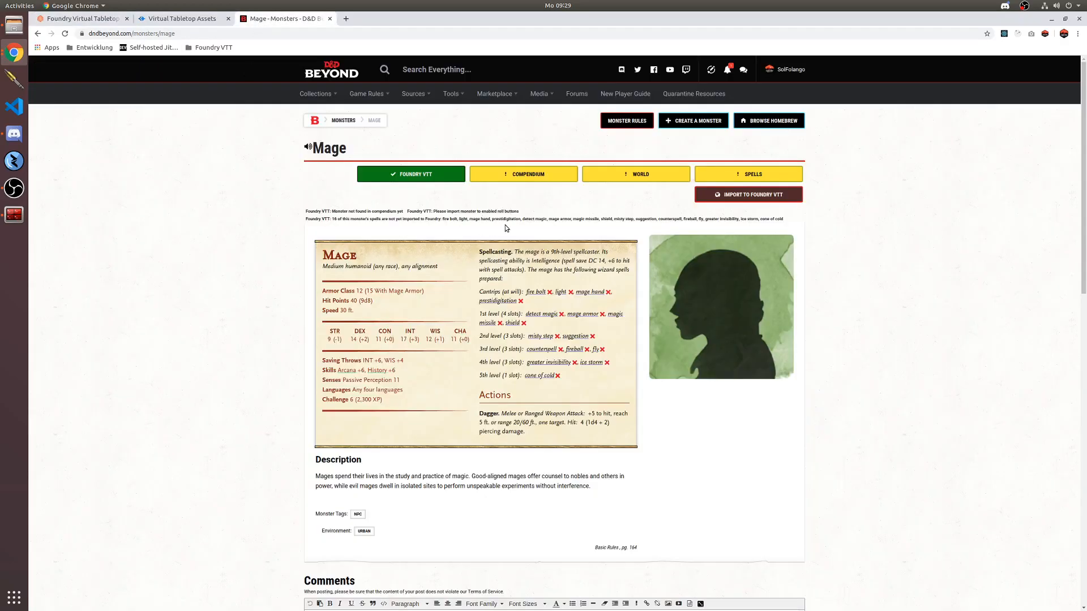
mouse_move(538, 293)
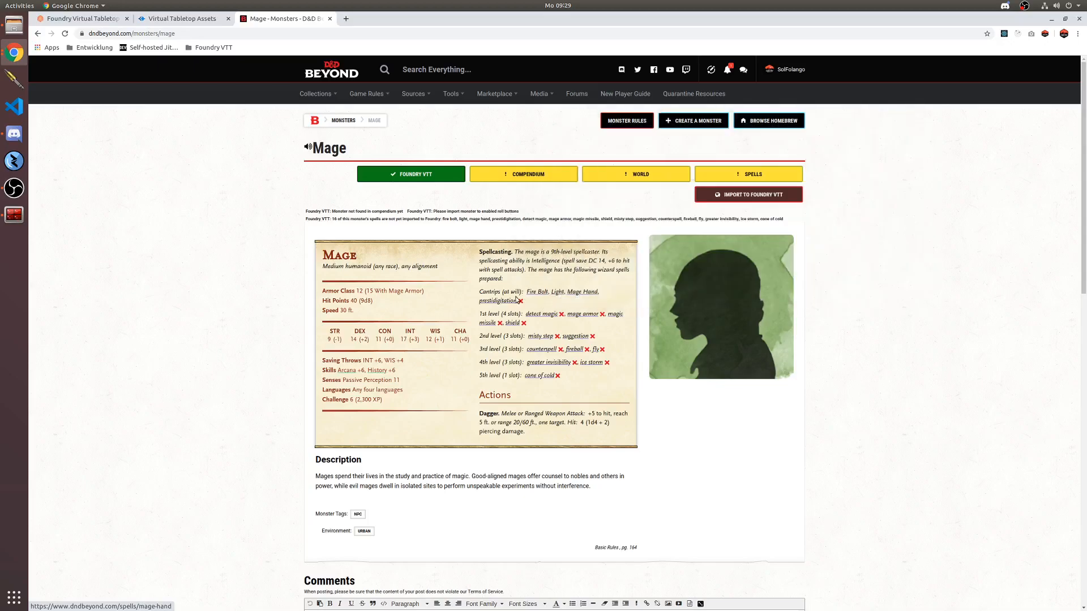
mouse_move(535, 315)
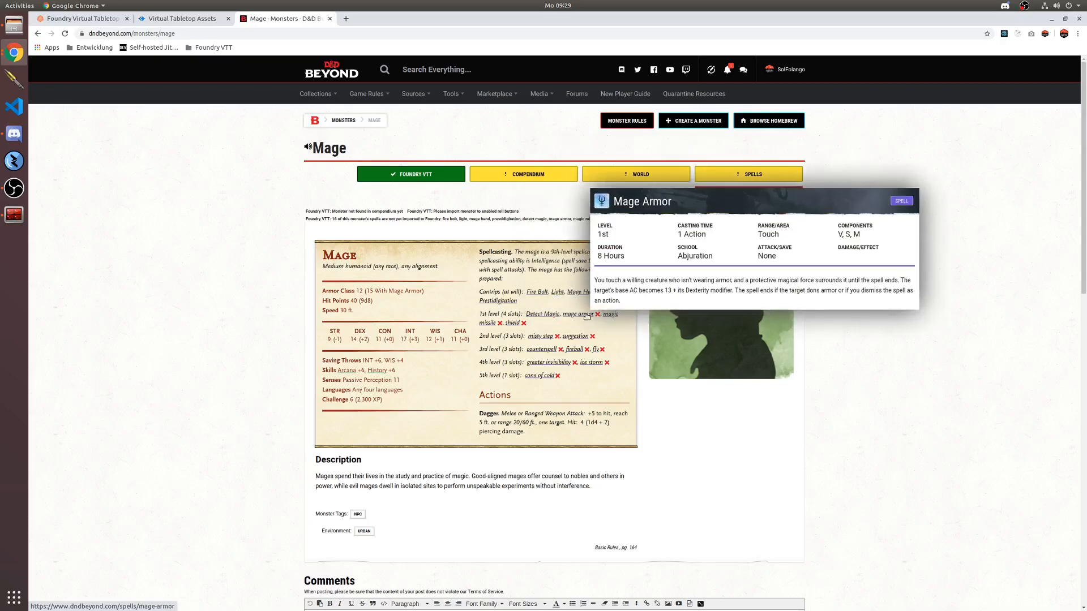
click(95, 21)
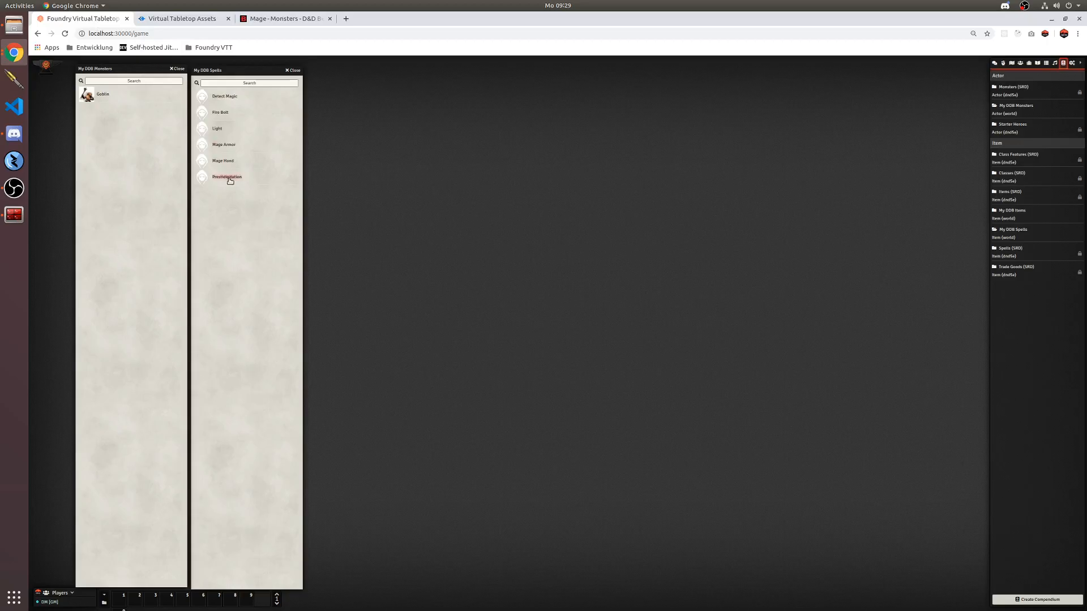
Reload the Mage page on D&D Beyond and import its Magic Missile, Shield and Misty Step spells
click(263, 21)
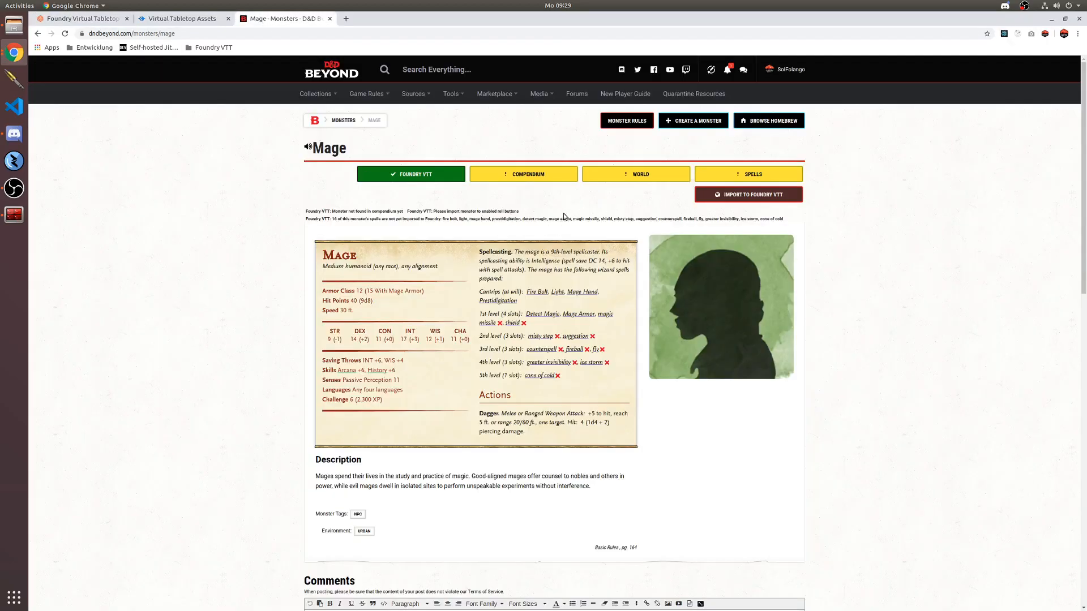
click(65, 34)
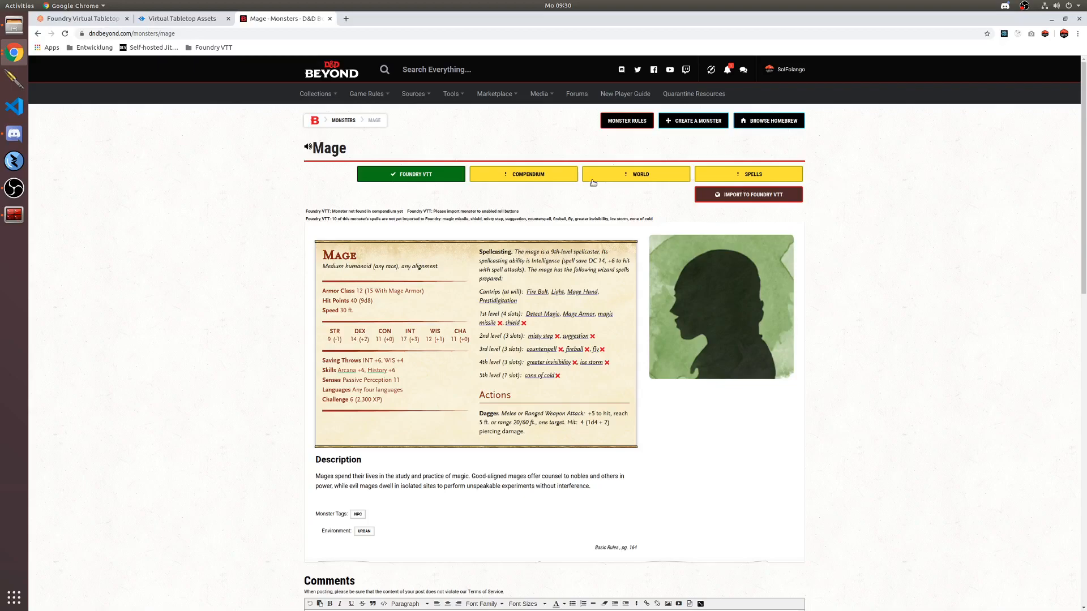
drag(333, 219, 471, 222)
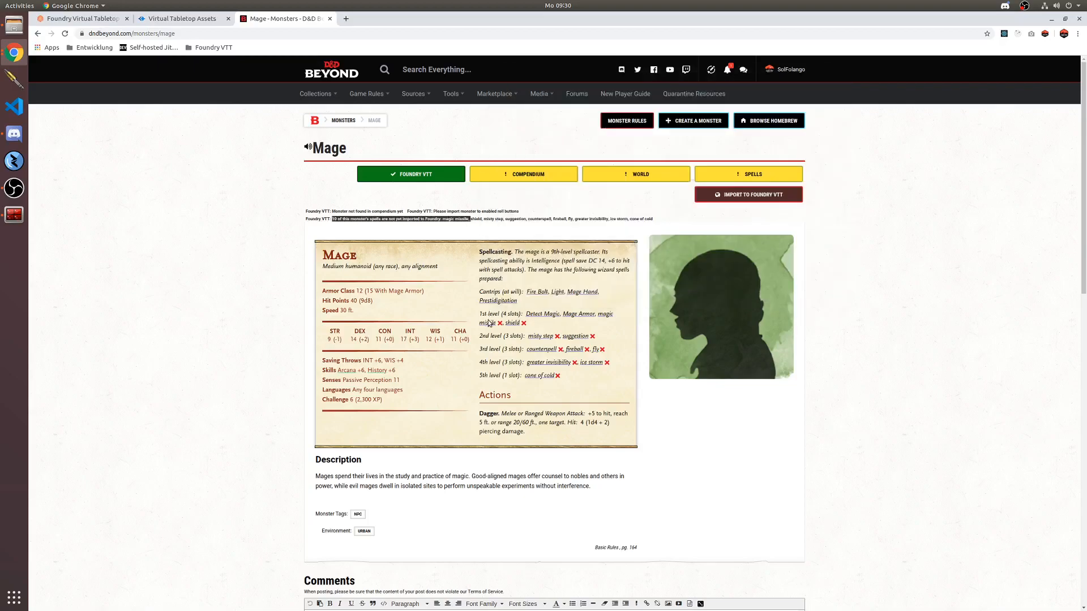
mouse_move(504, 326)
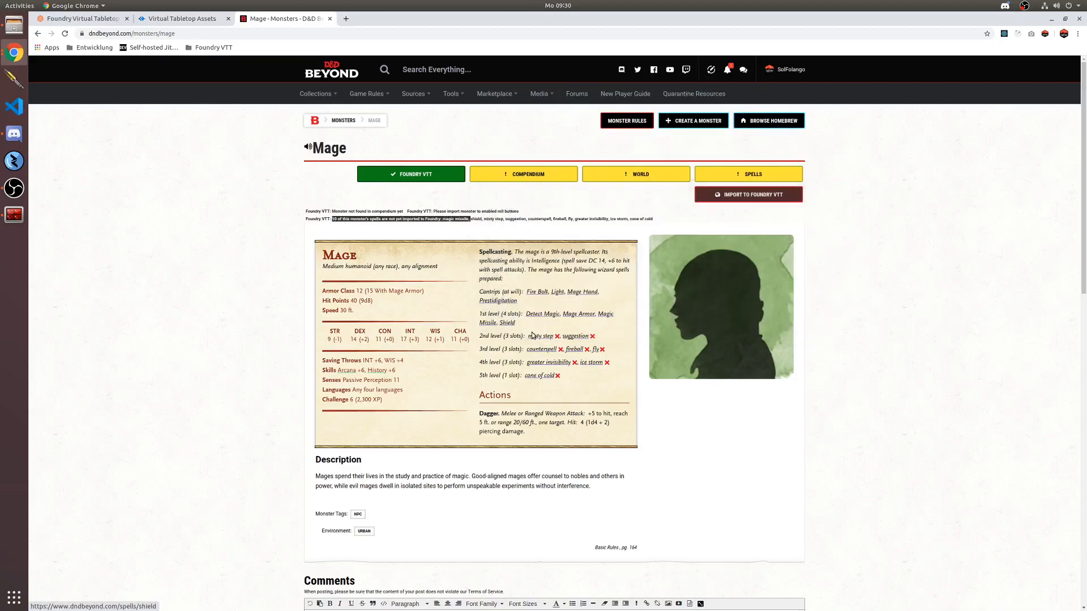
mouse_move(539, 337)
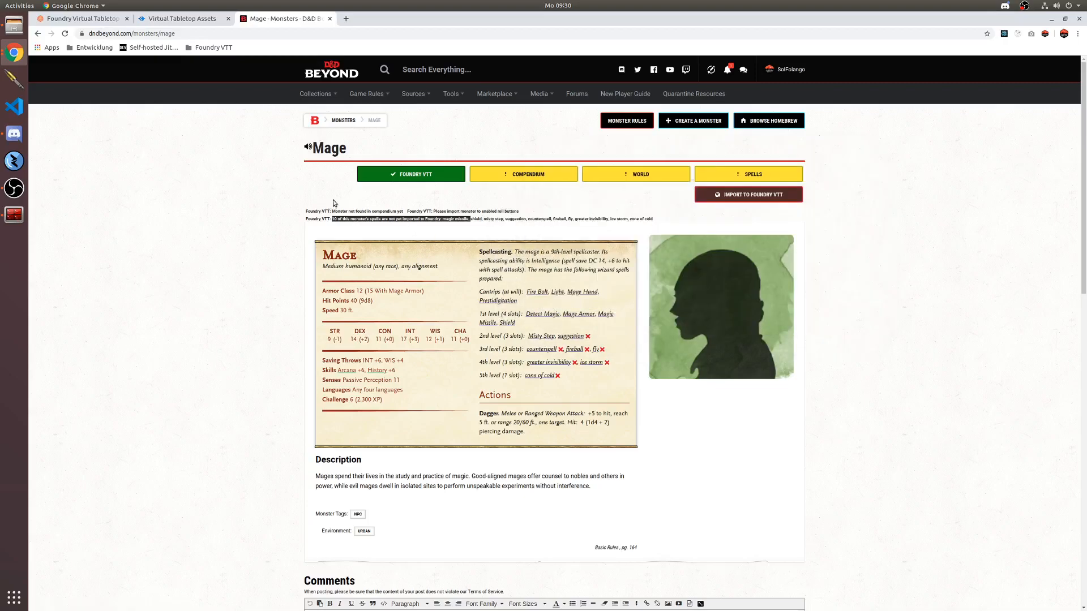
Import the Mage monster to Foundry VTT and check it in the My DDB Monsters compendium
click(750, 195)
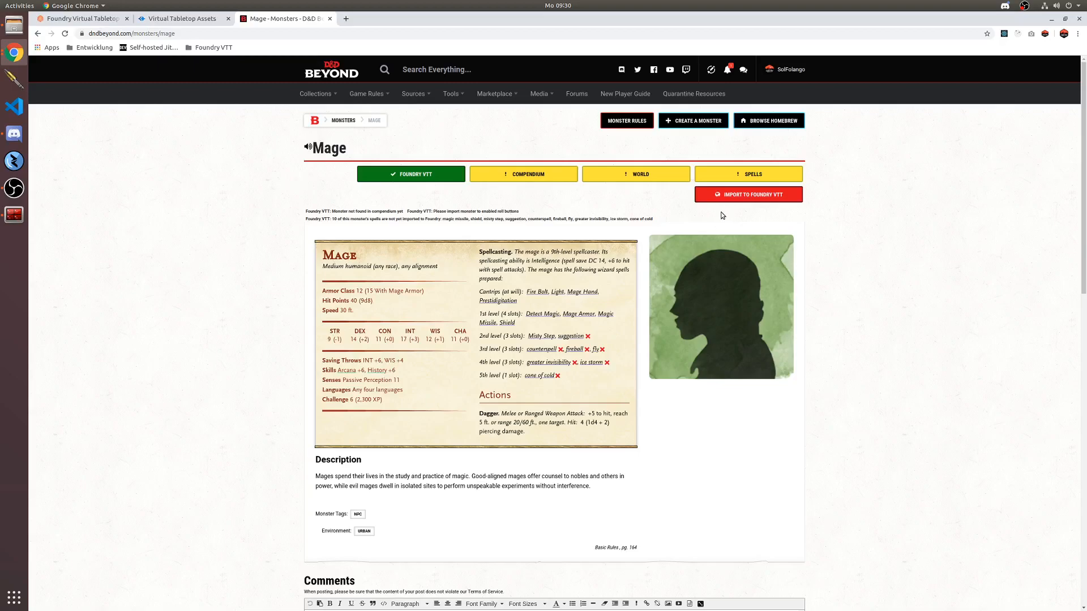
click(95, 18)
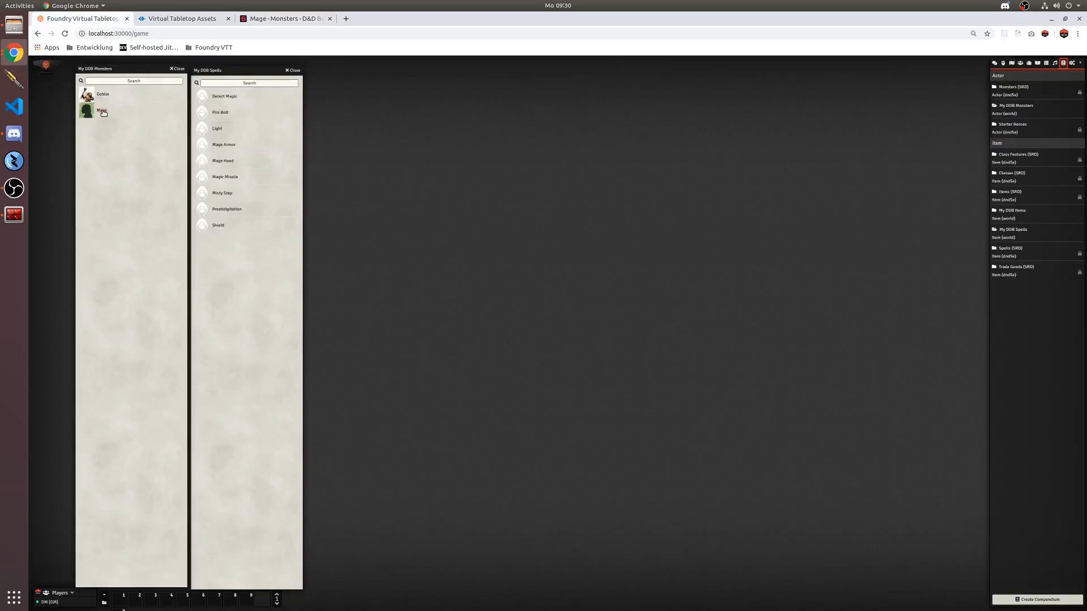
click(281, 19)
mouse_move(707, 204)
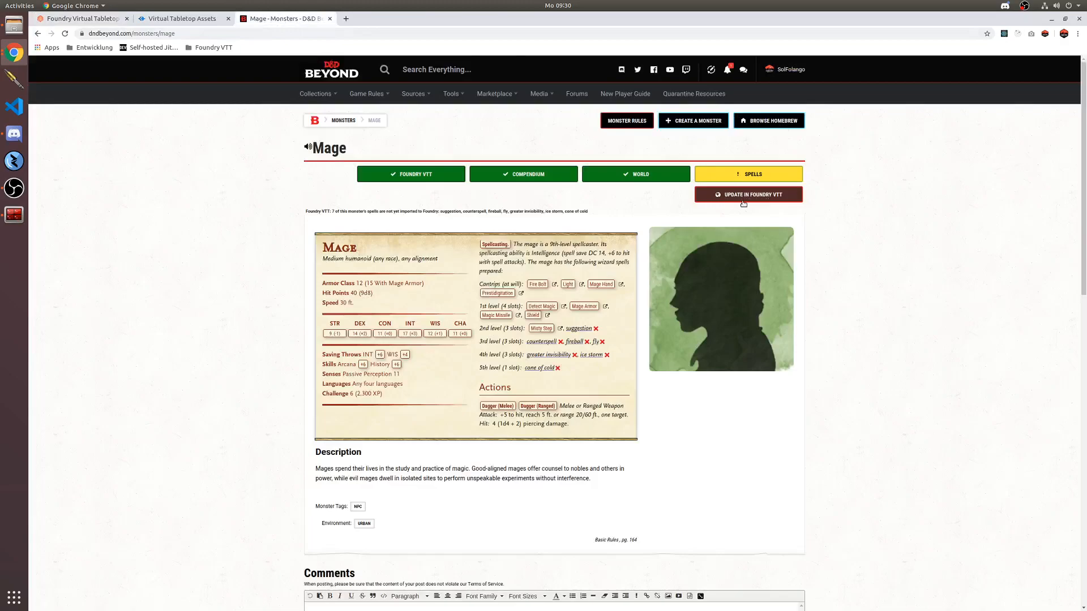
Open the imported Mage from the My DDB Monsters compendium and show its spellbook
click(79, 19)
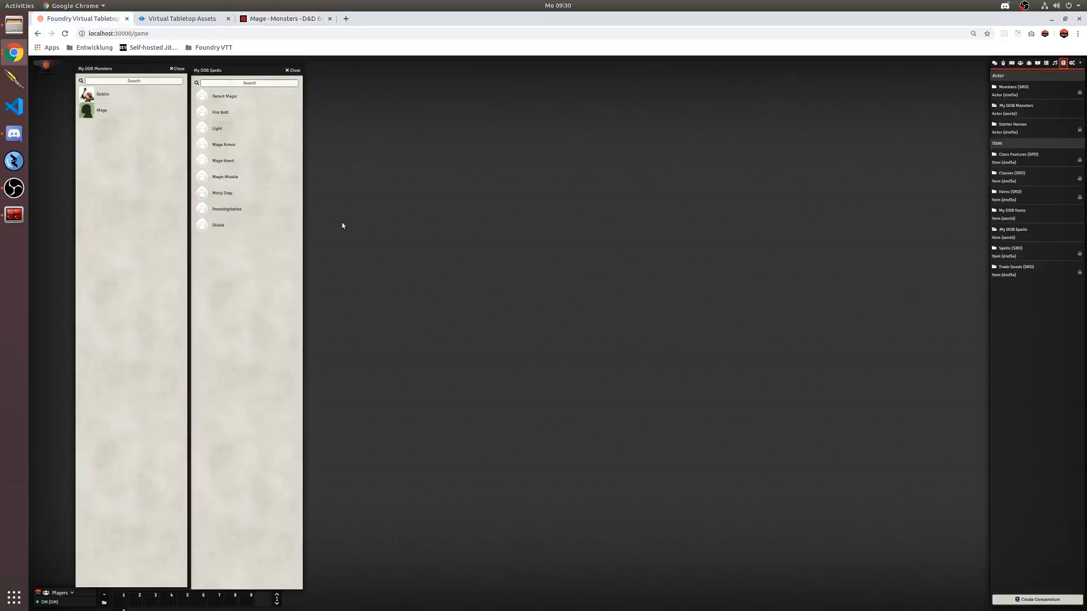
click(102, 110)
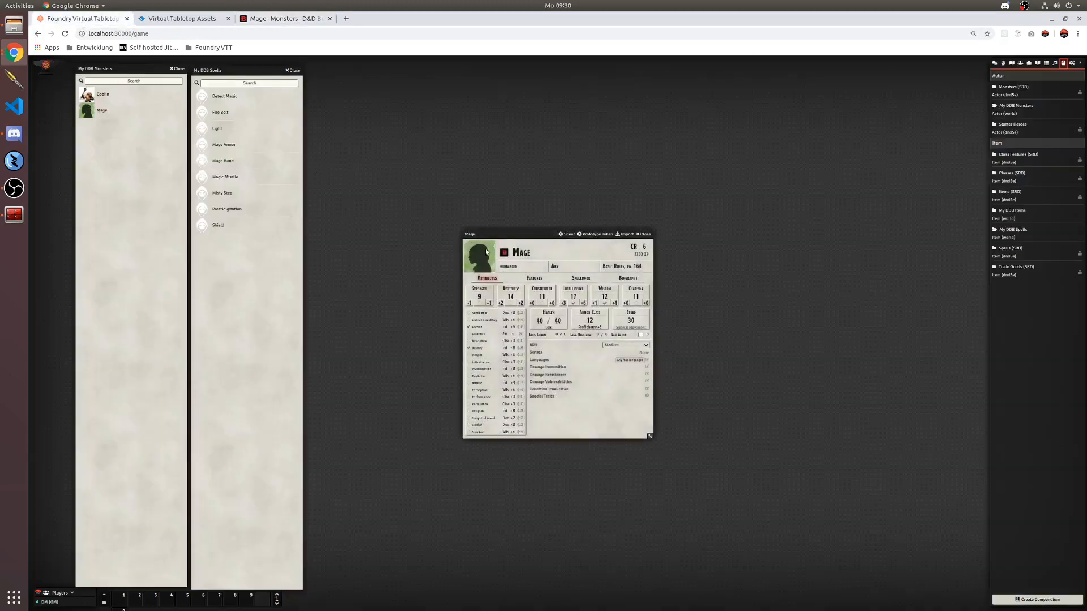
click(575, 281)
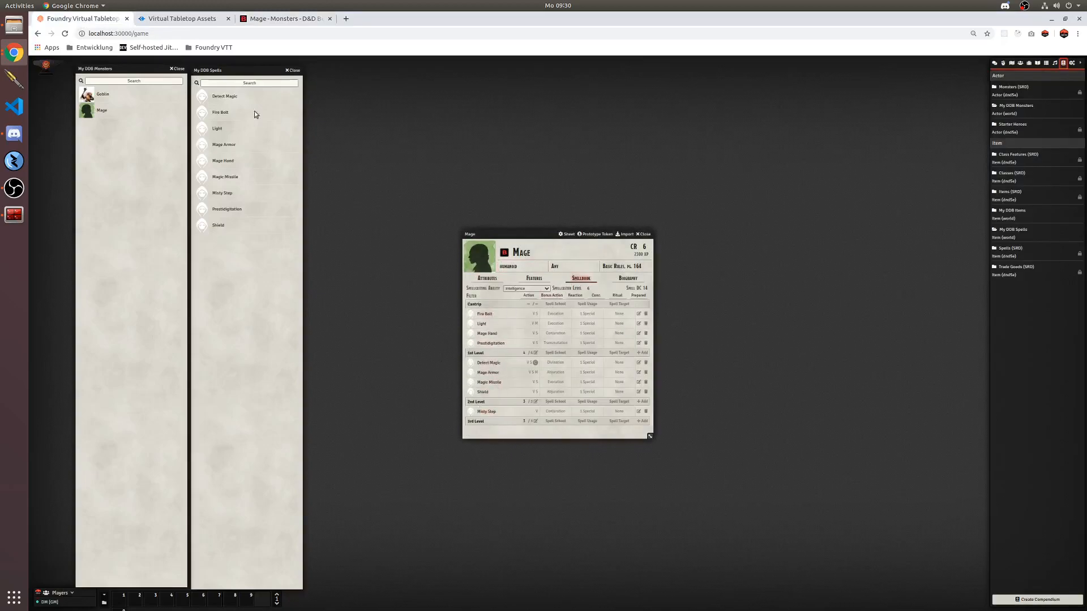
Import the Mage's Cone of Cold spell from D&D Beyond and compare the My DDB Spells compendium with the Mage's spellbook
click(265, 20)
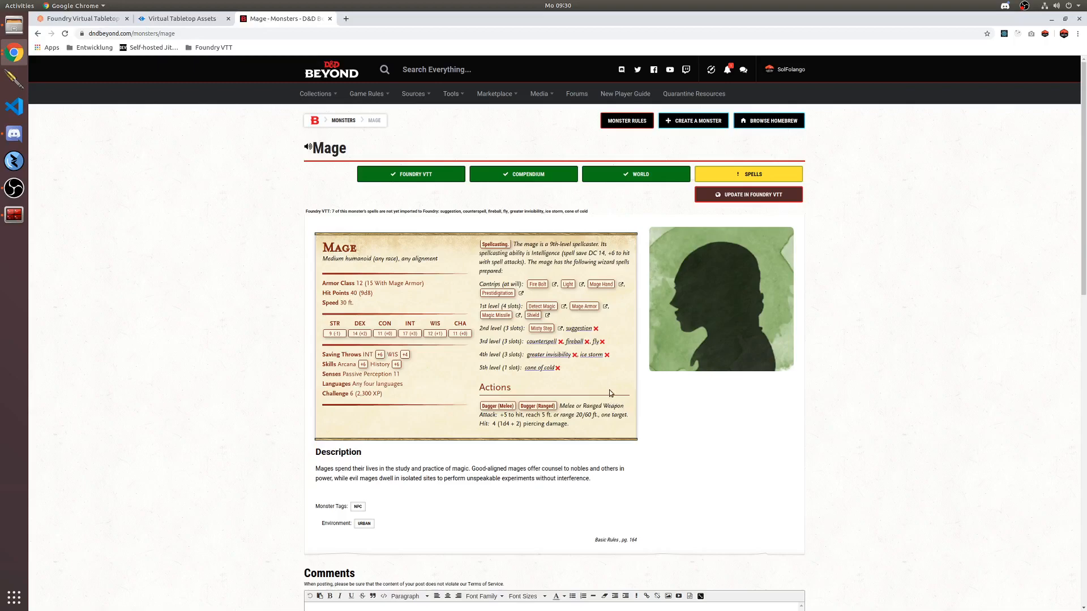
click(90, 21)
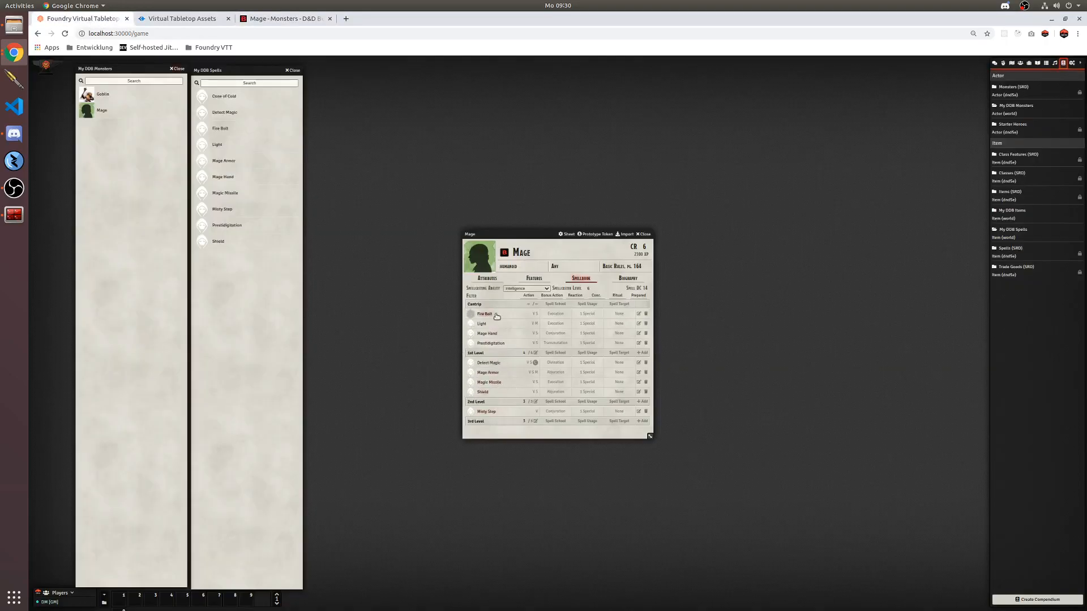
click(263, 20)
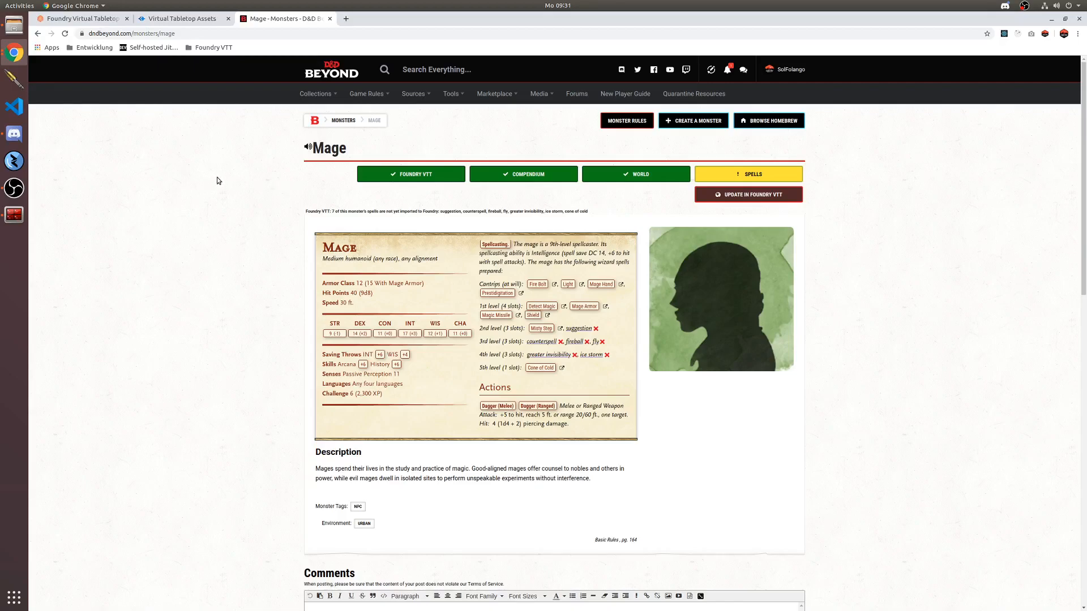
Switch to Discord and query the VTTAssets bot in bot-spam-channel with !help and !spellimport
click(14, 134)
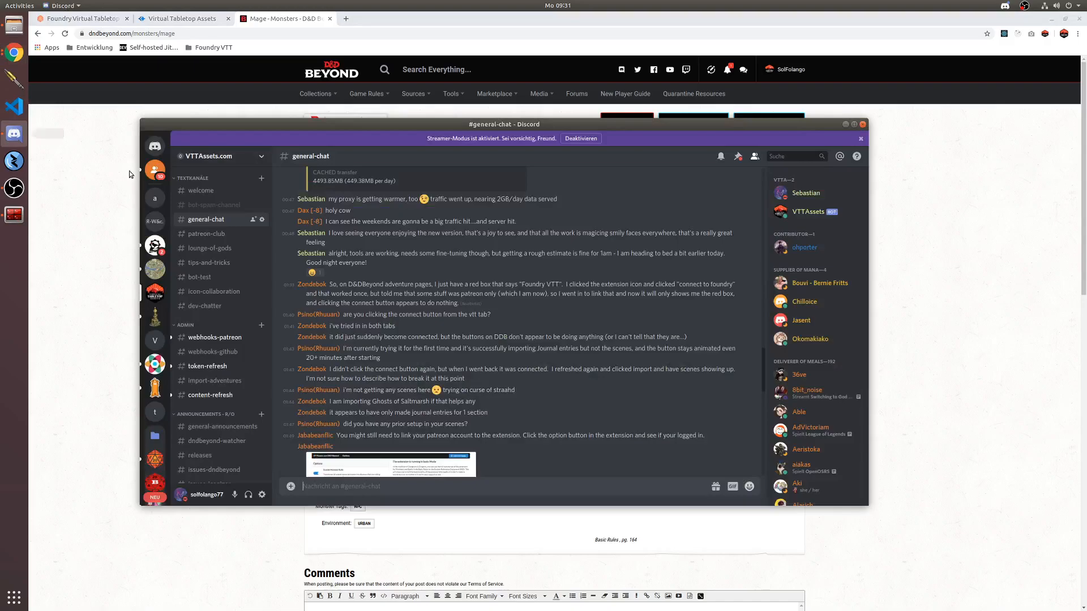
click(213, 205)
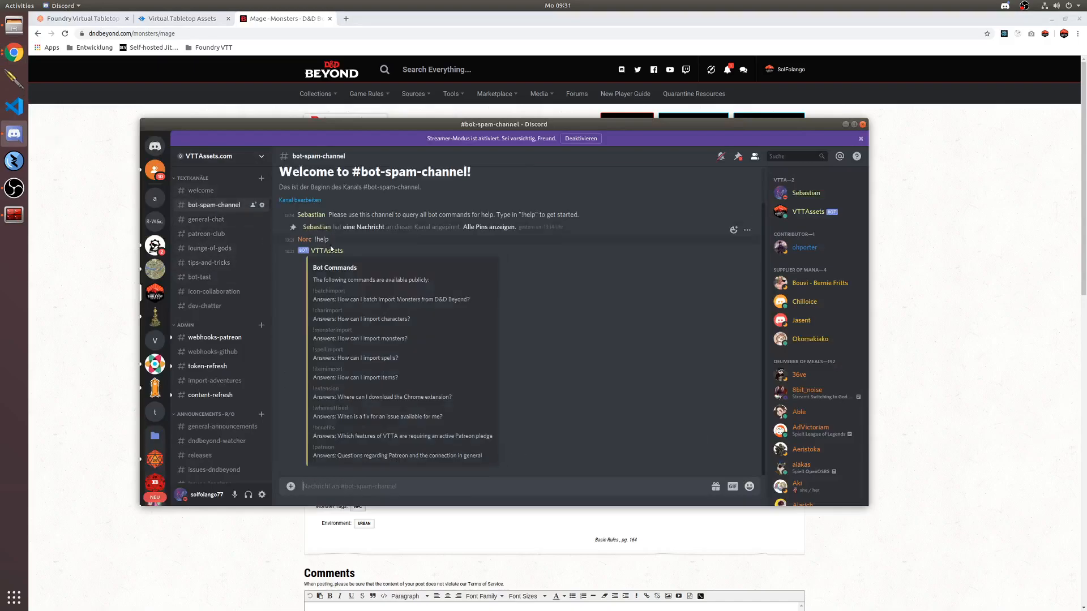
text(!help)
key(Return)
text(!spellimport)
key(Return)
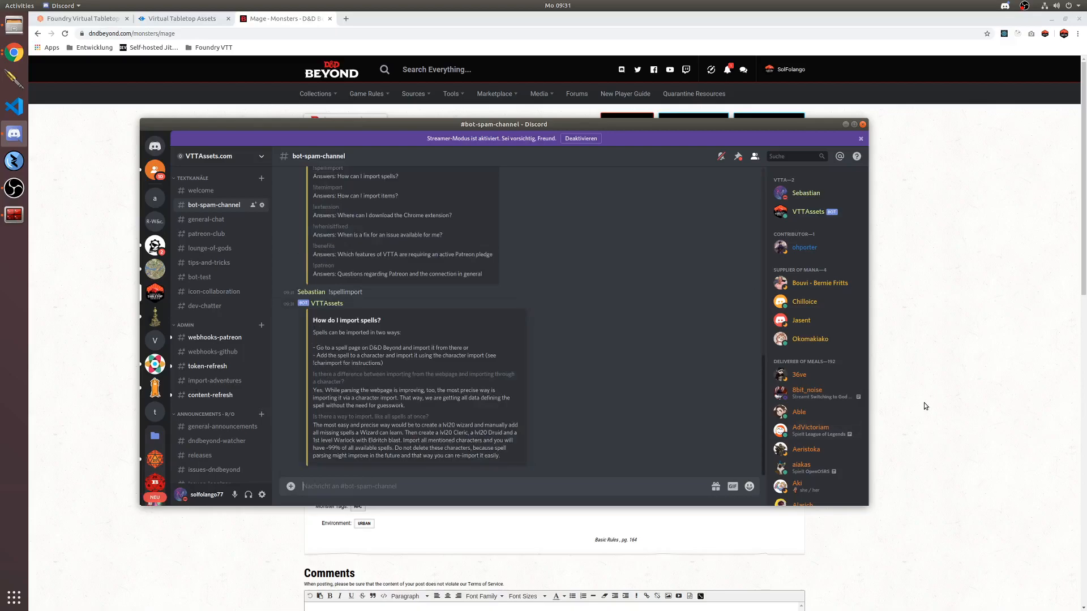
Import Ice Storm and roll Mage Hand from the Mage page, viewing the spell card in Foundry's chat with the open windows closed
click(949, 378)
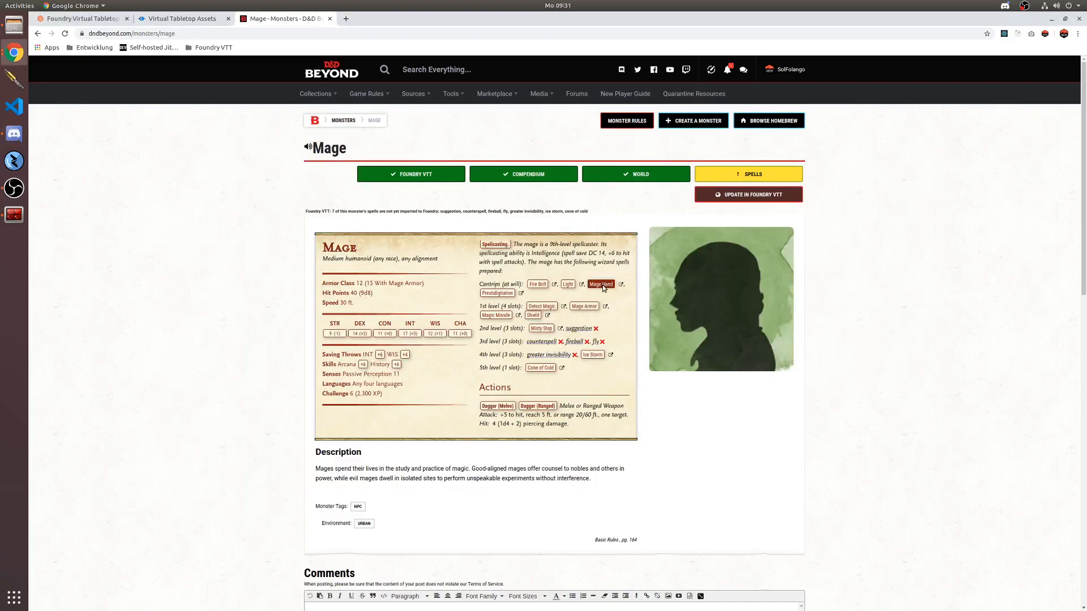
click(85, 18)
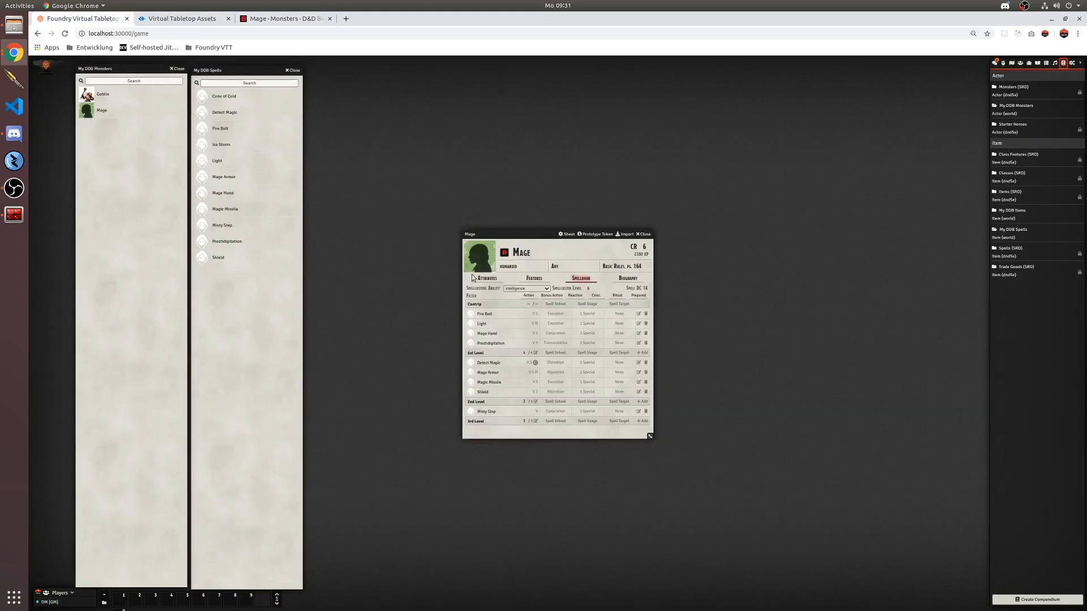
click(293, 71)
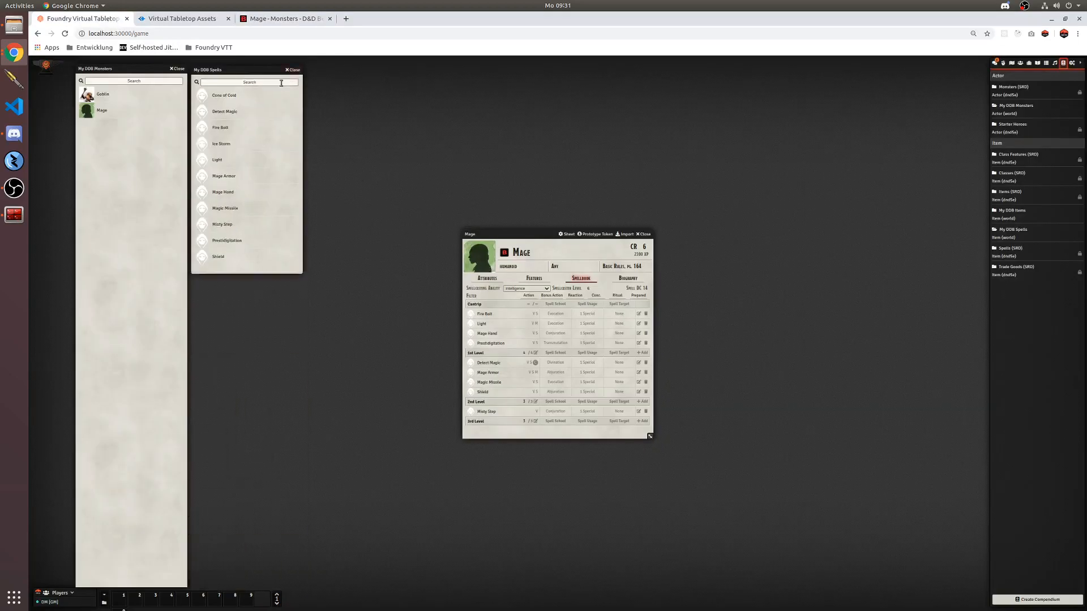
click(178, 69)
click(644, 235)
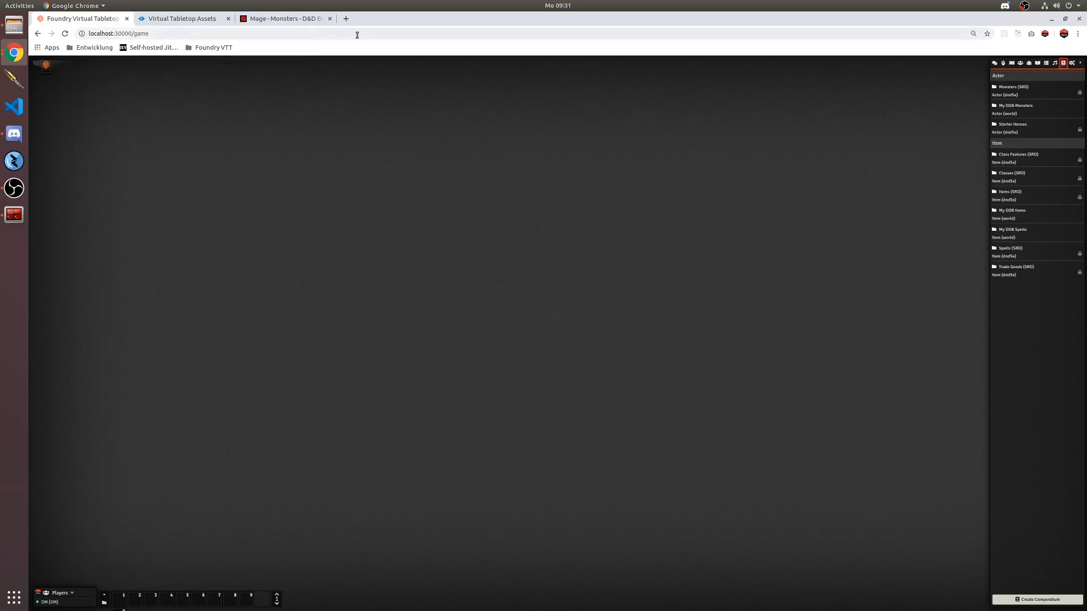
click(994, 64)
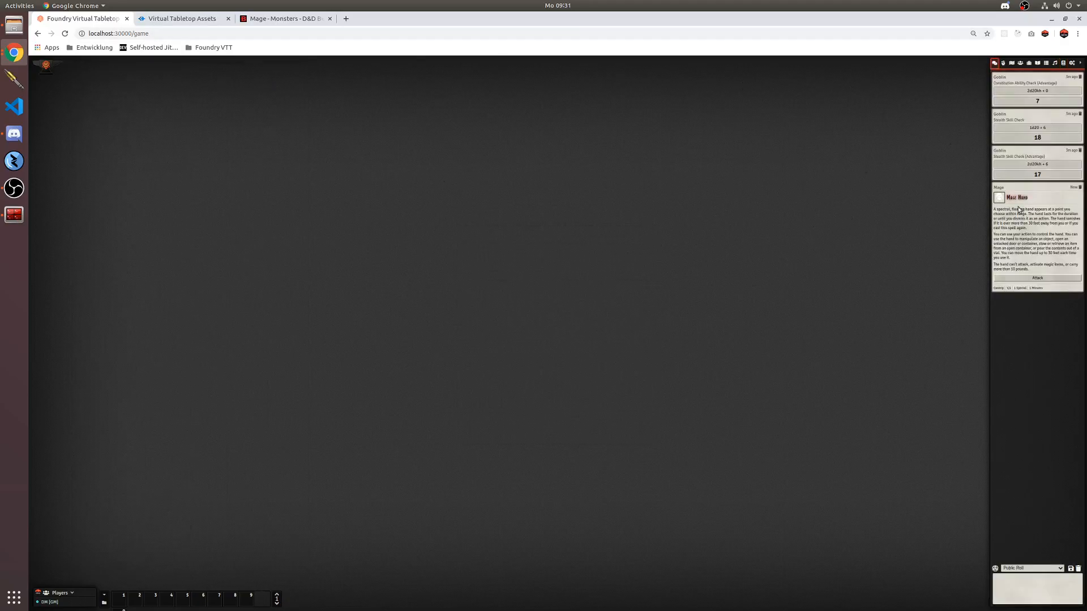
drag(995, 209, 1041, 272)
click(827, 228)
click(265, 18)
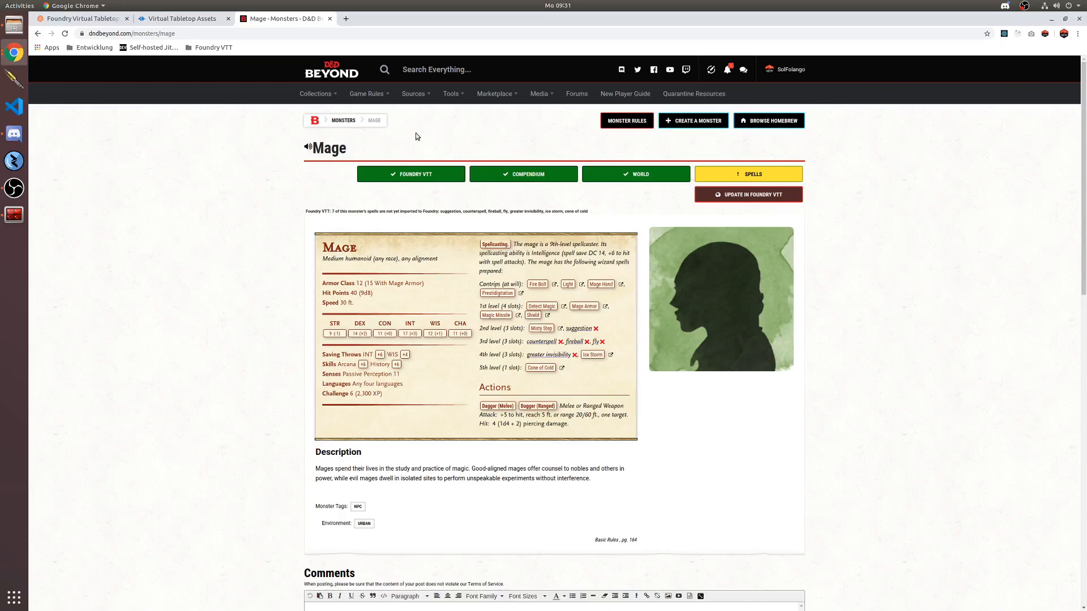
Create a character actor named "asdasdas da" in Foundry and open its D&D Beyond Character Import window
click(96, 19)
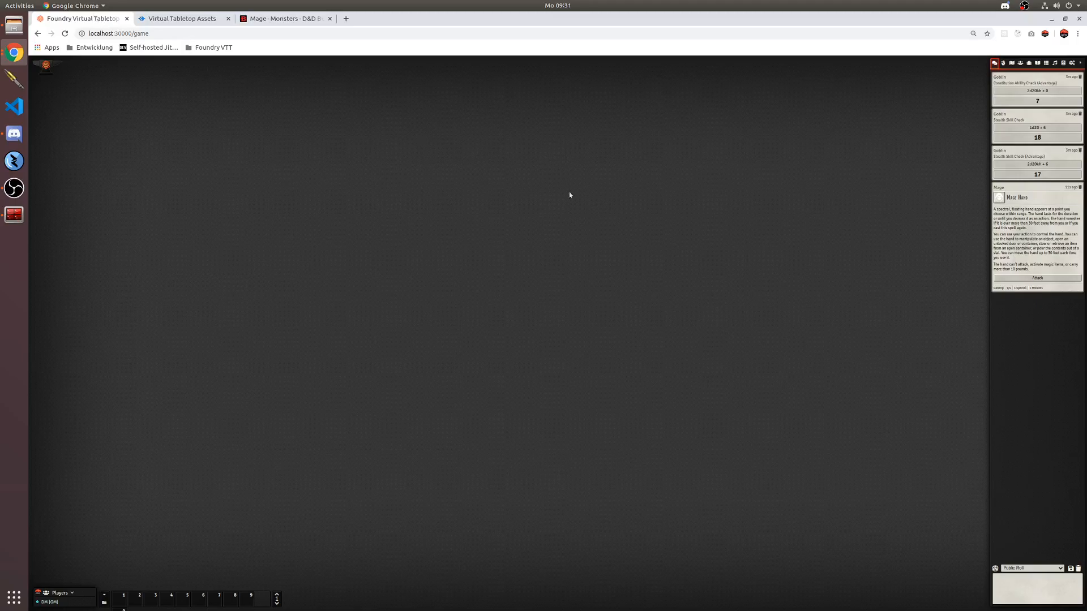
click(1020, 62)
click(1010, 600)
click(577, 324)
text(asdasdas da)
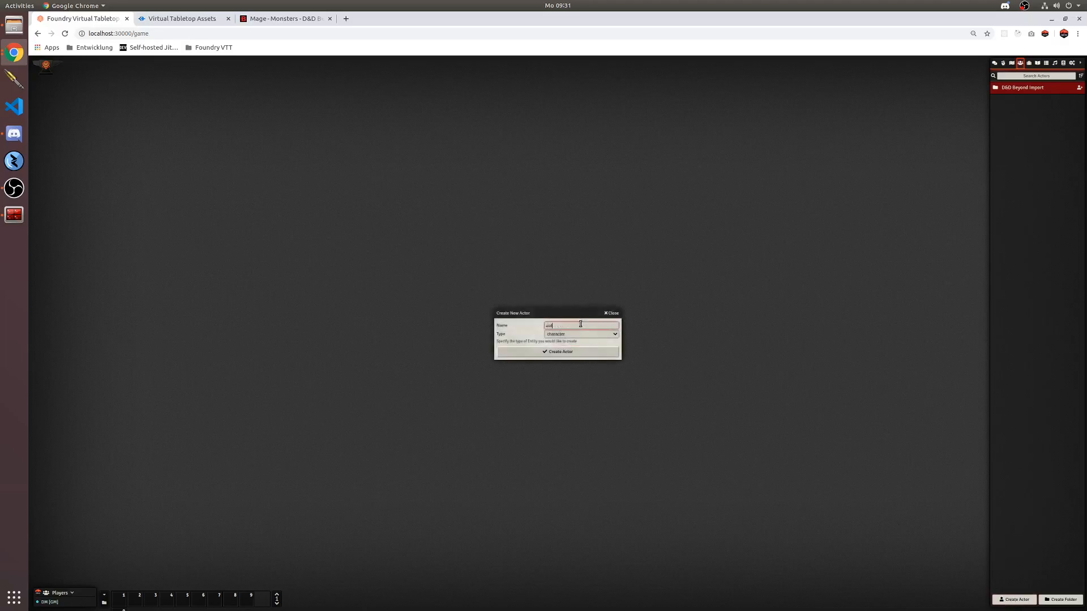
click(570, 351)
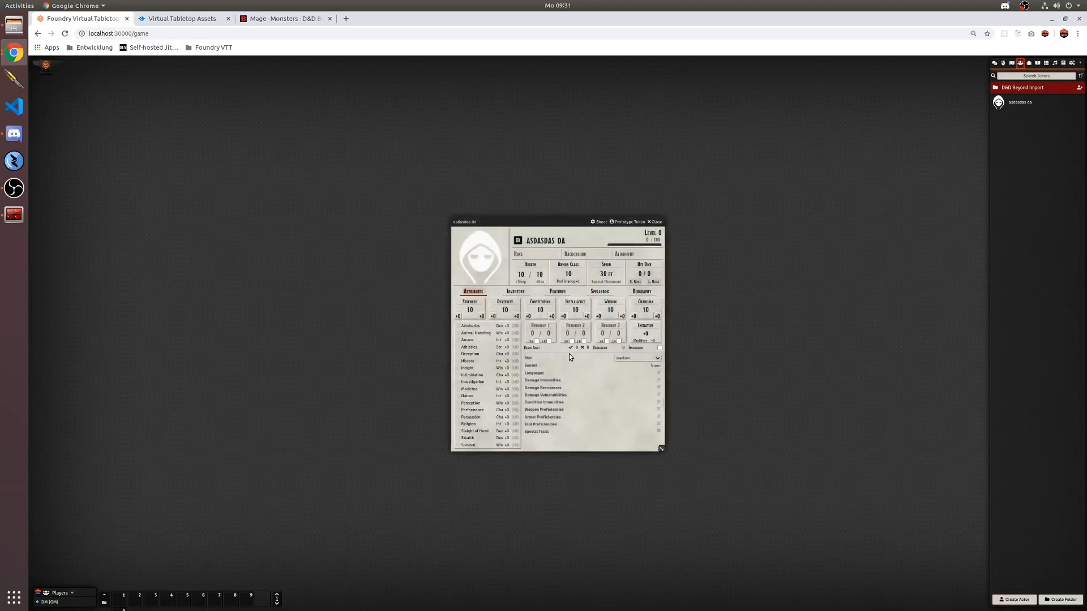
click(517, 246)
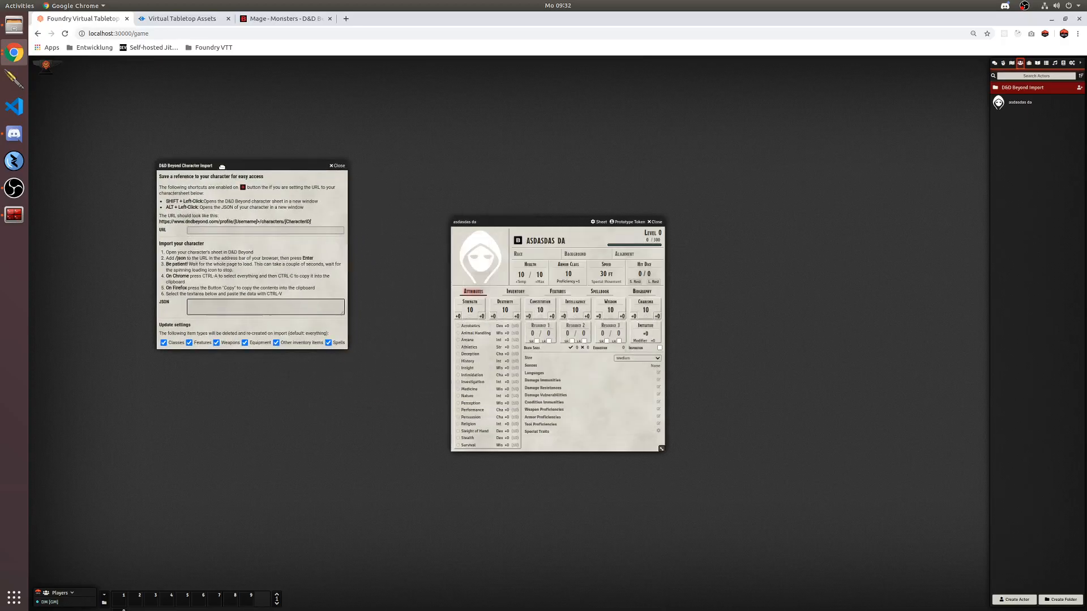
drag(221, 168, 232, 177)
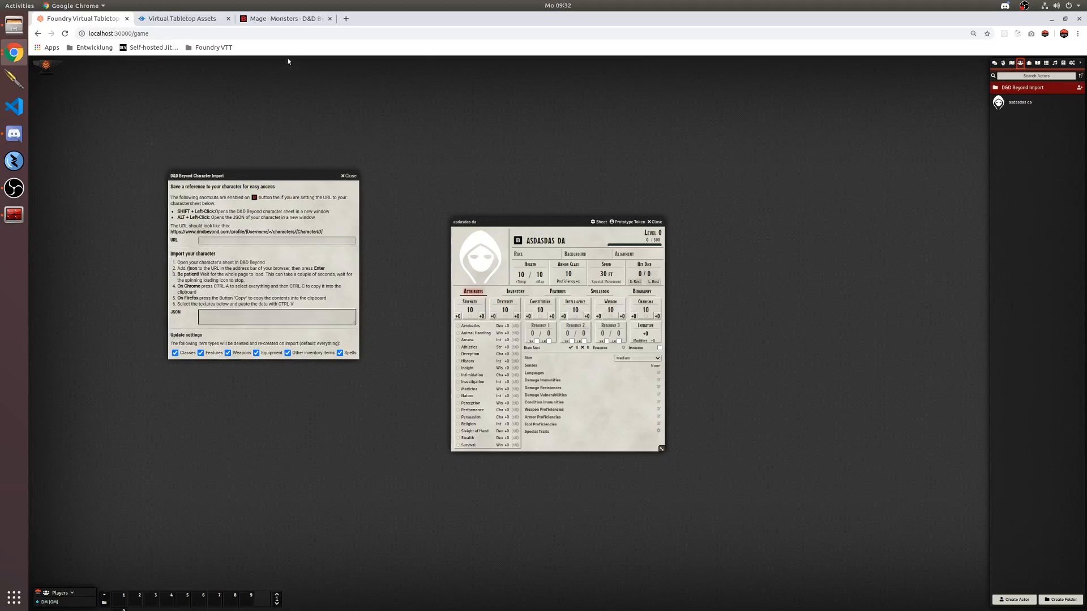
Open the My Characters list on D&D Beyond in a new browser tab and view the Rasdon Reese character sheet
click(346, 19)
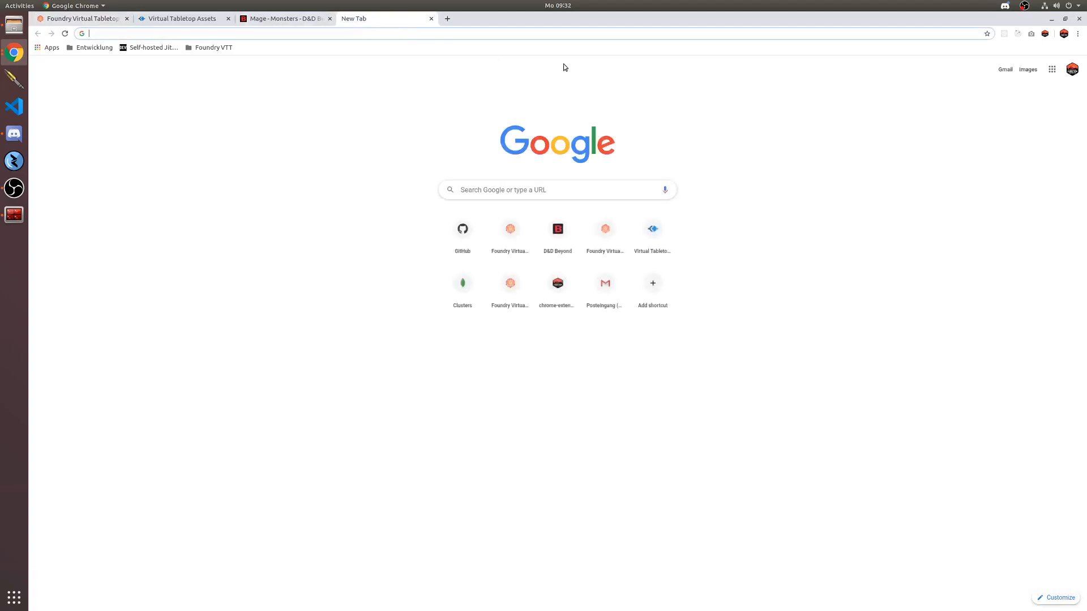
text(dn)
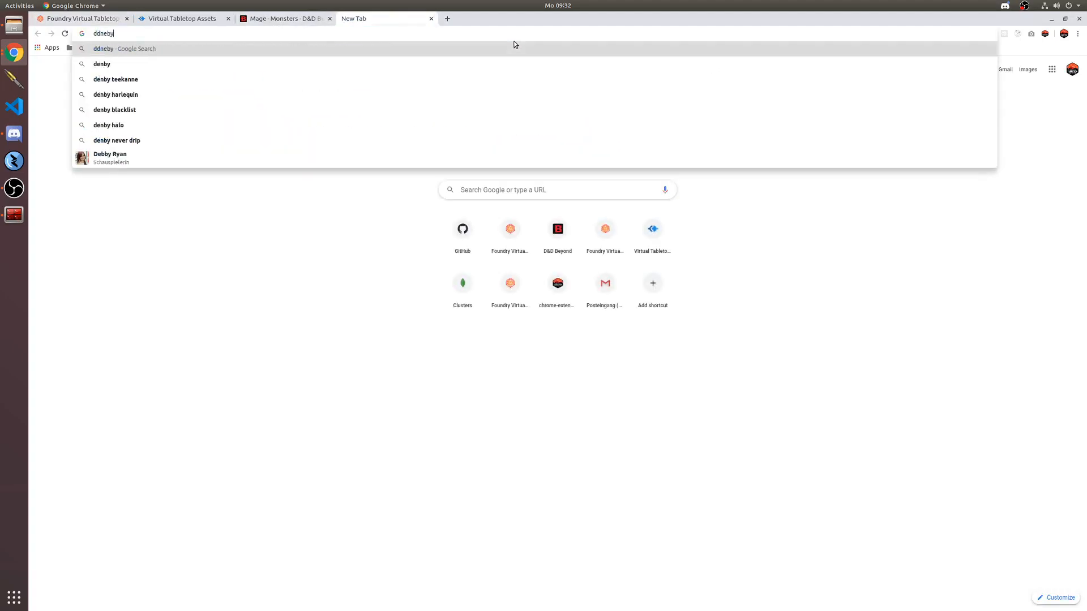
key(Return)
mouse_move(784, 71)
click(771, 133)
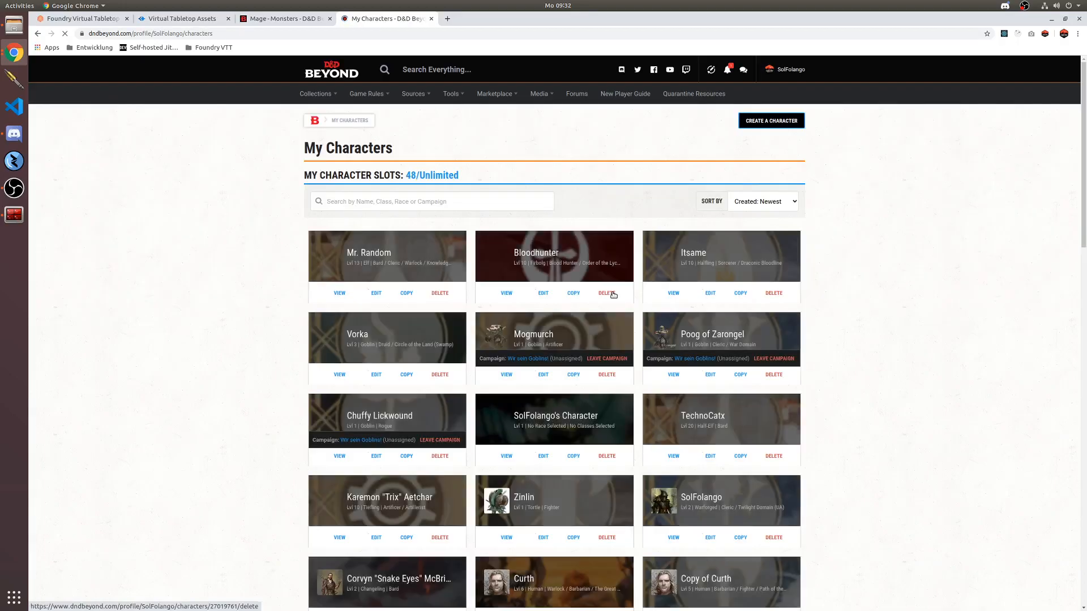
scroll(826, 378, down, 3)
scroll(831, 378, down, 10)
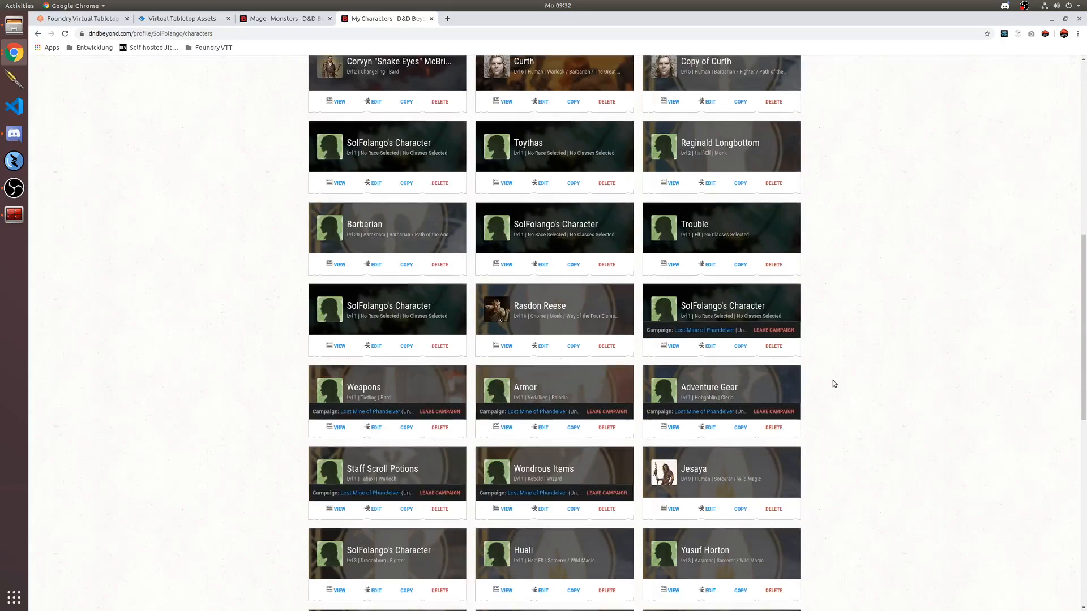
click(510, 347)
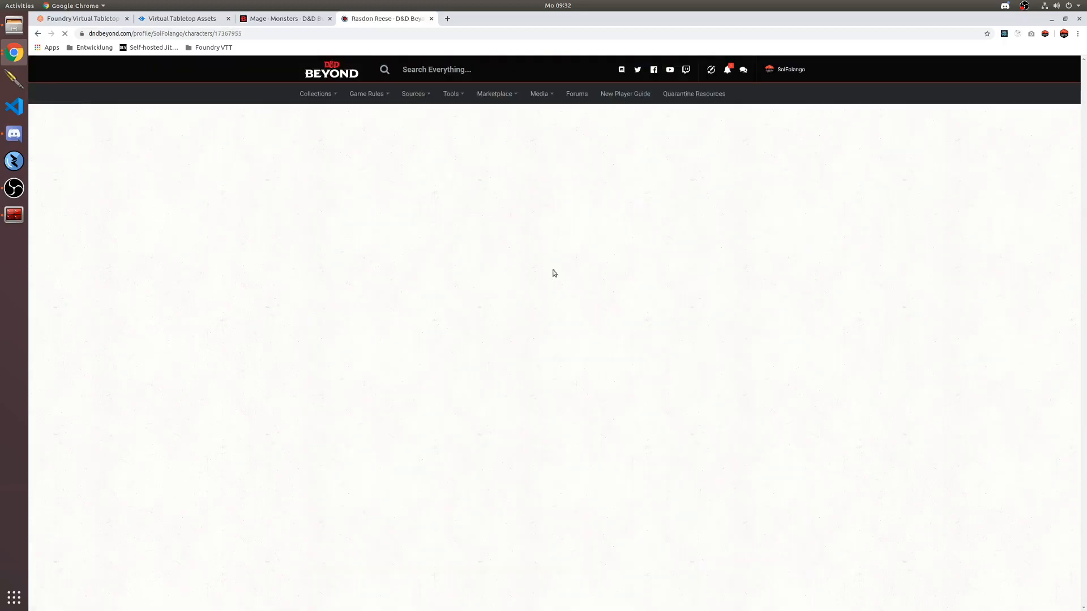
View the character's raw JSON data by appending /json to its sheet URL, then return to the character sheet
click(277, 34)
click(300, 34)
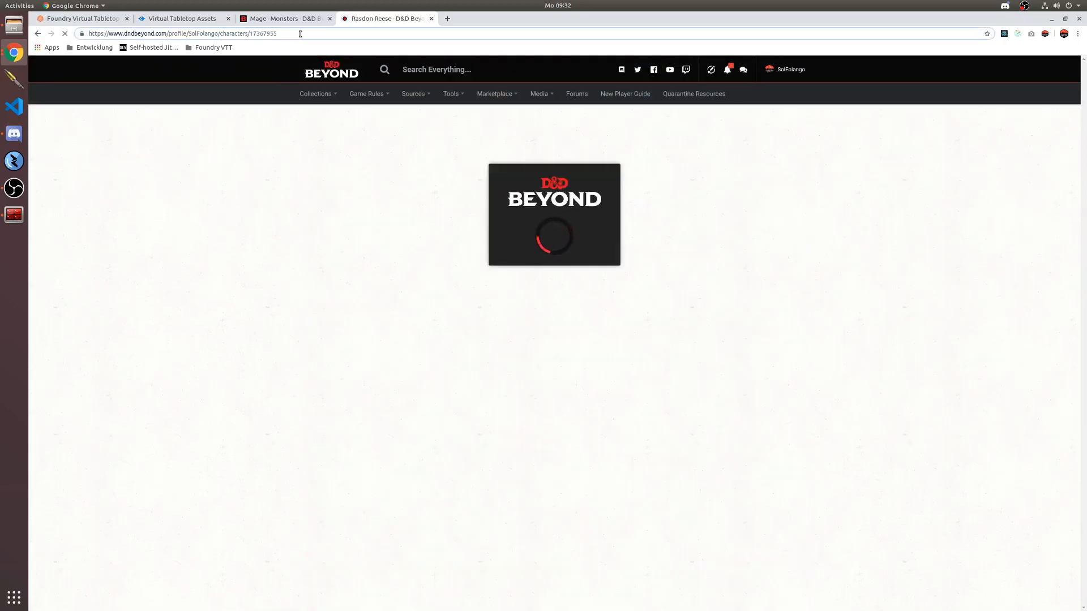
text(/json)
key(Return)
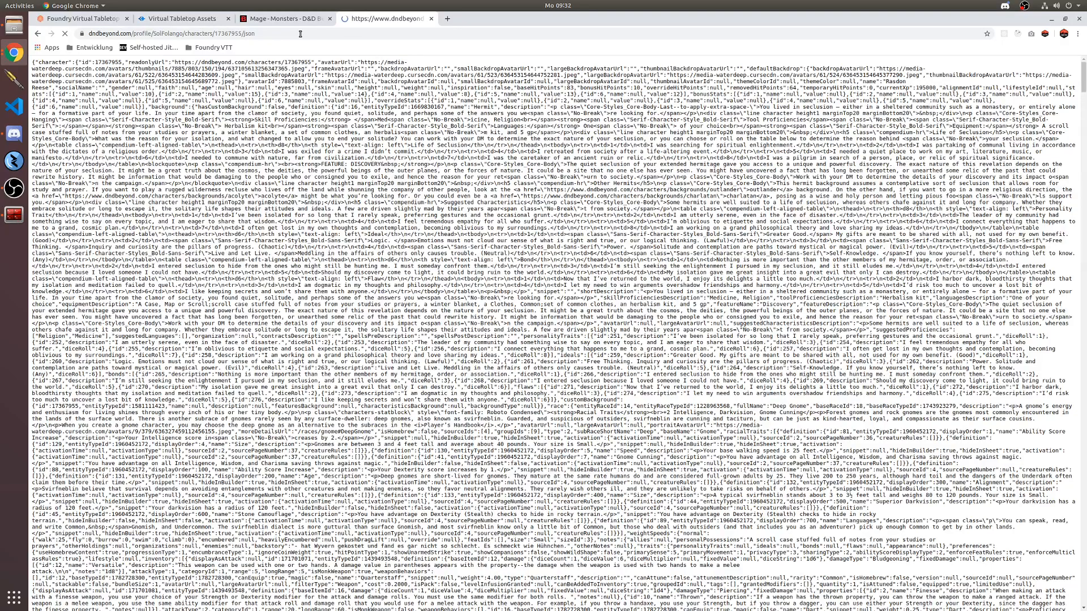
click(245, 35)
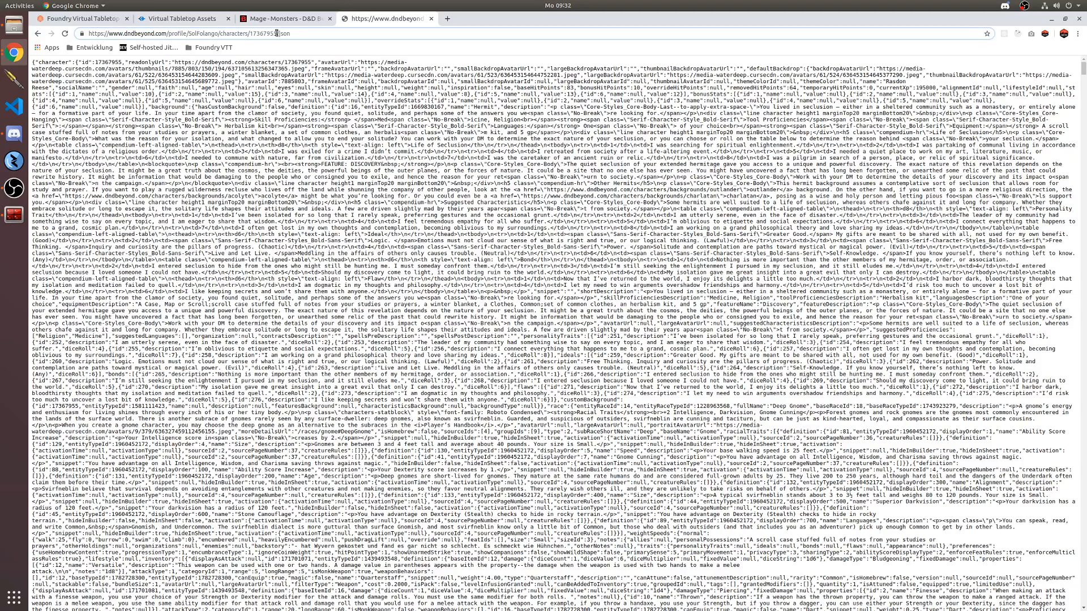
drag(276, 35, 85, 35)
click(37, 34)
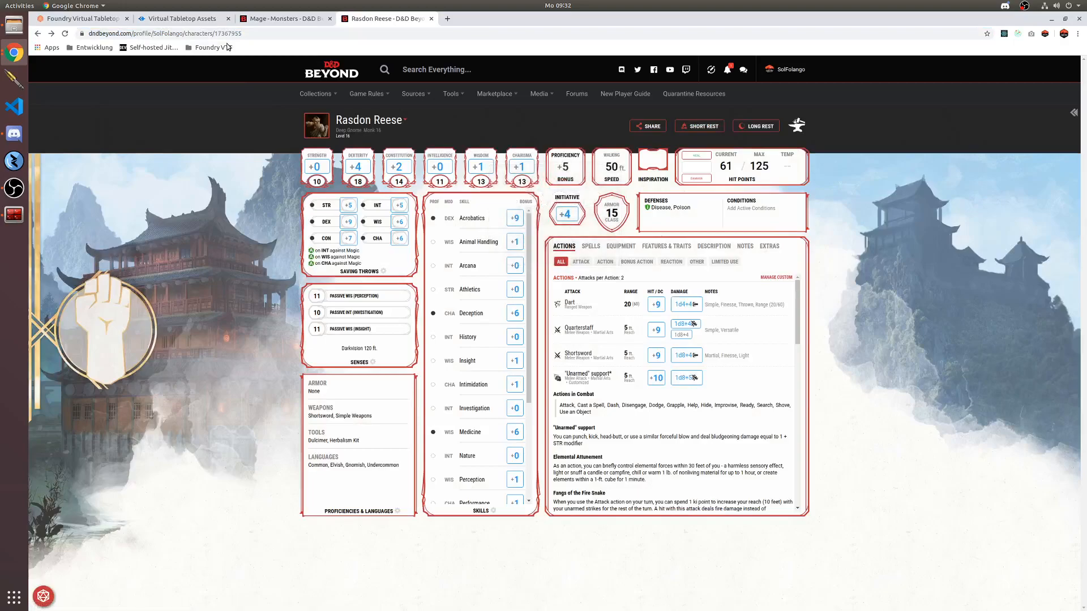
Copy the D&D Beyond character sheet's address into the URL field of Foundry's D&D Beyond Character Import window
click(280, 33)
key(ctrl+c)
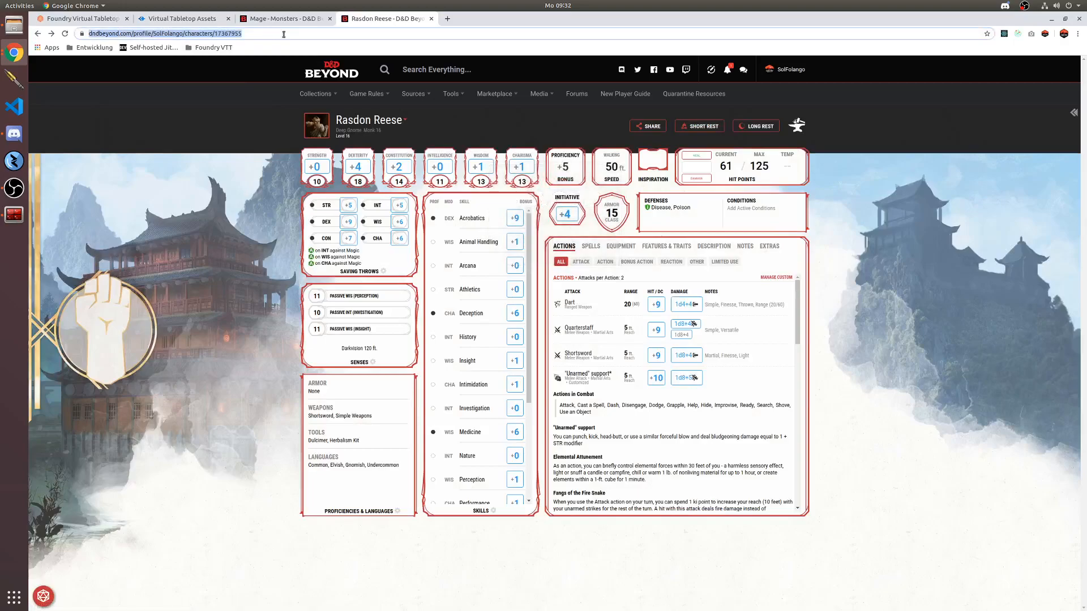
click(91, 19)
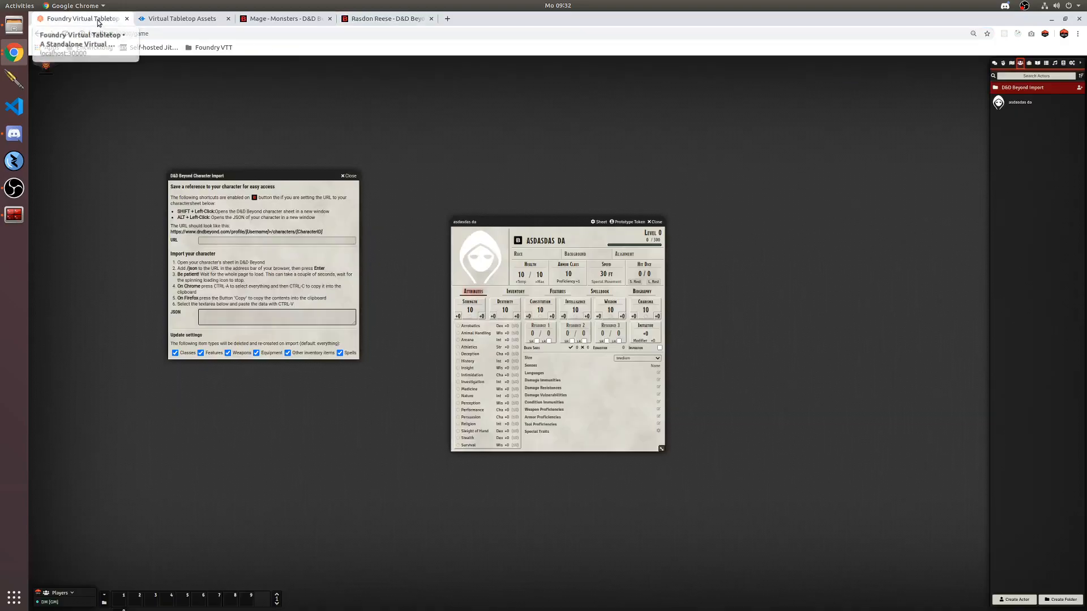
click(219, 241)
key(ctrl+v)
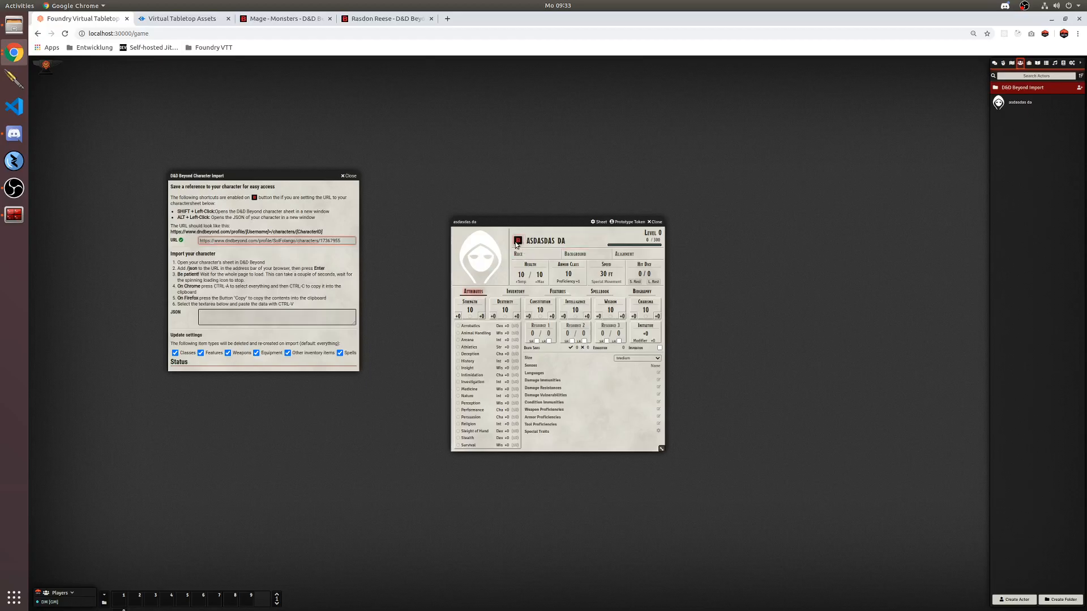
Open the character's JSON from the Foundry actor sheet, copy all of it, and import it through the JSON field
alt+click(518, 241)
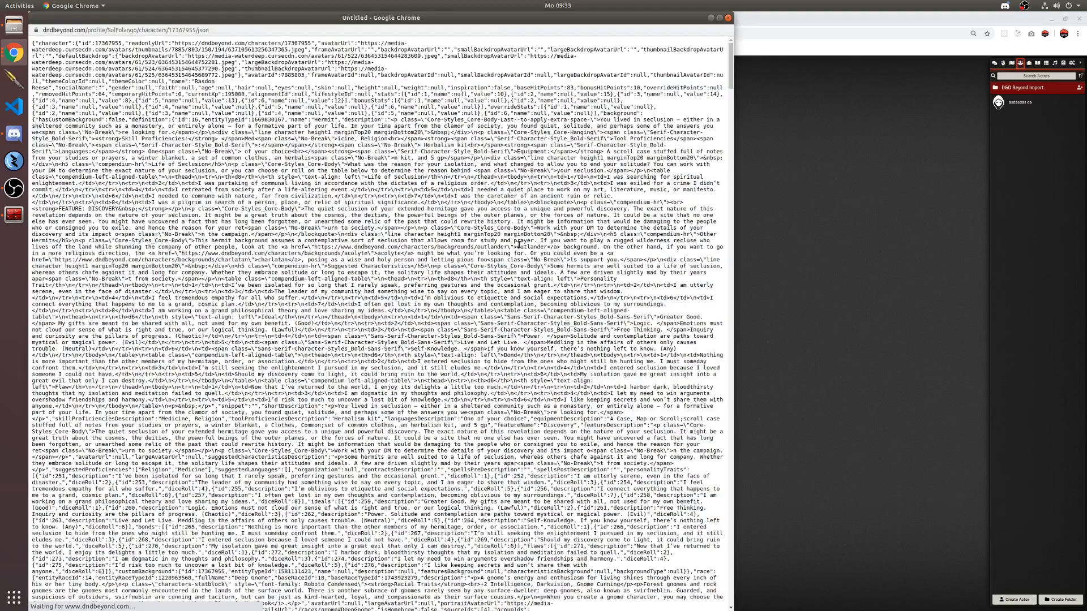
drag(303, 16, 651, 33)
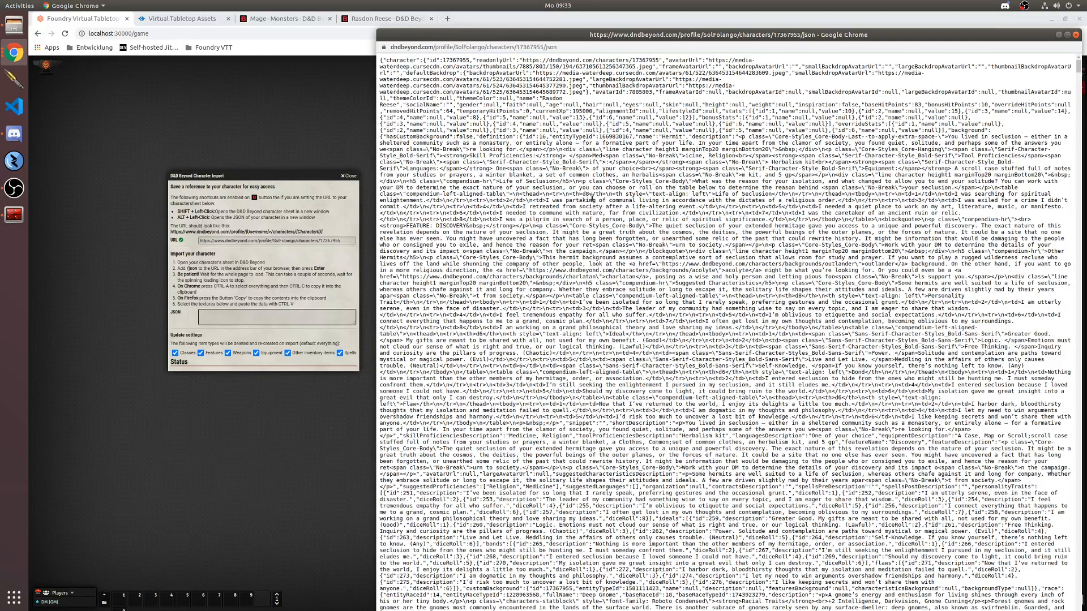
key(ctrl+a)
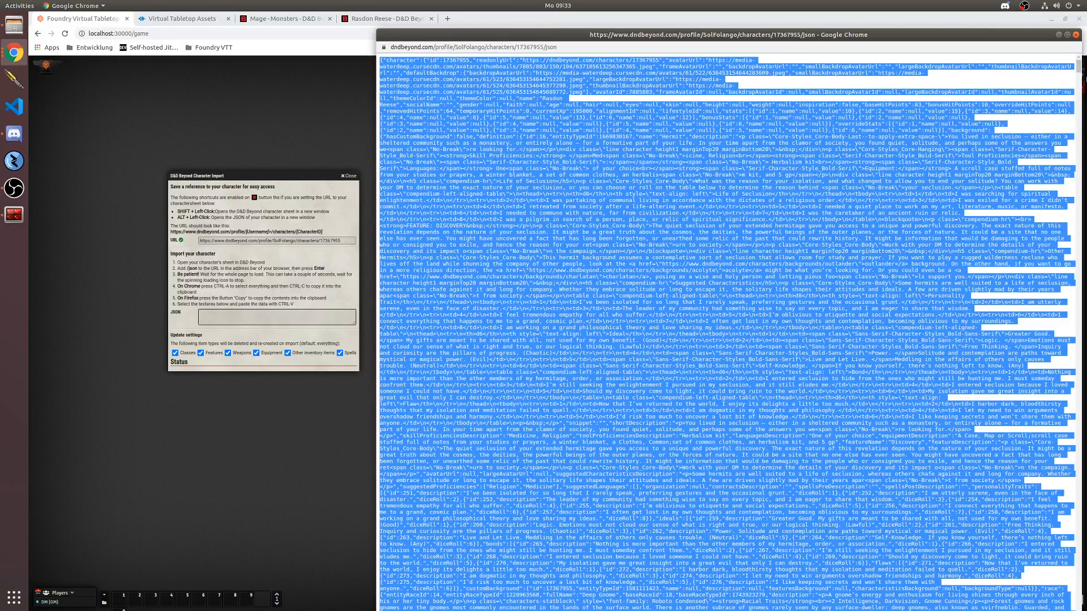
click(1075, 35)
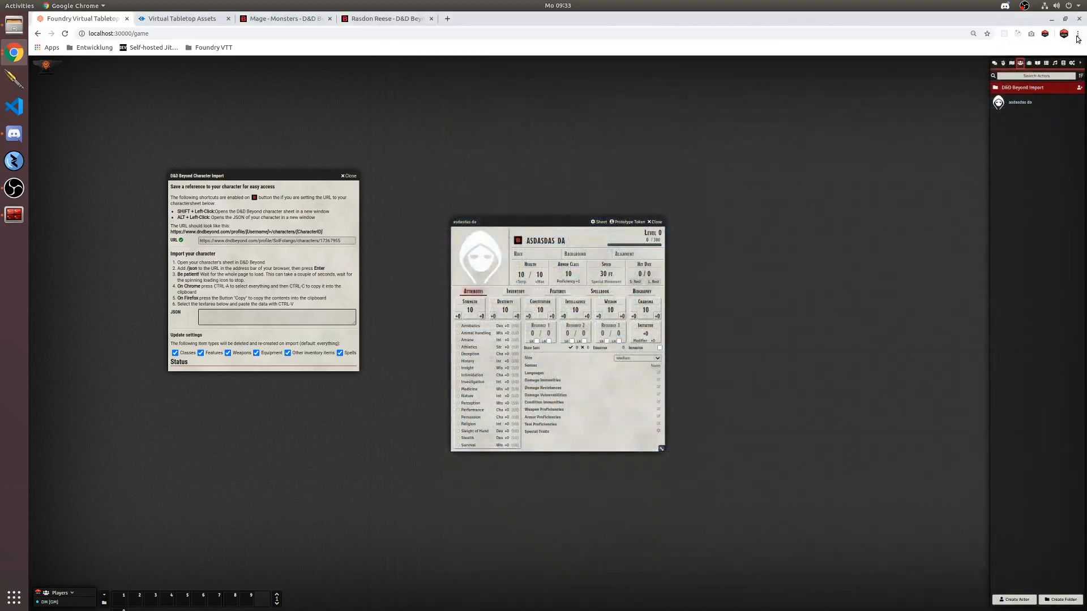
click(204, 317)
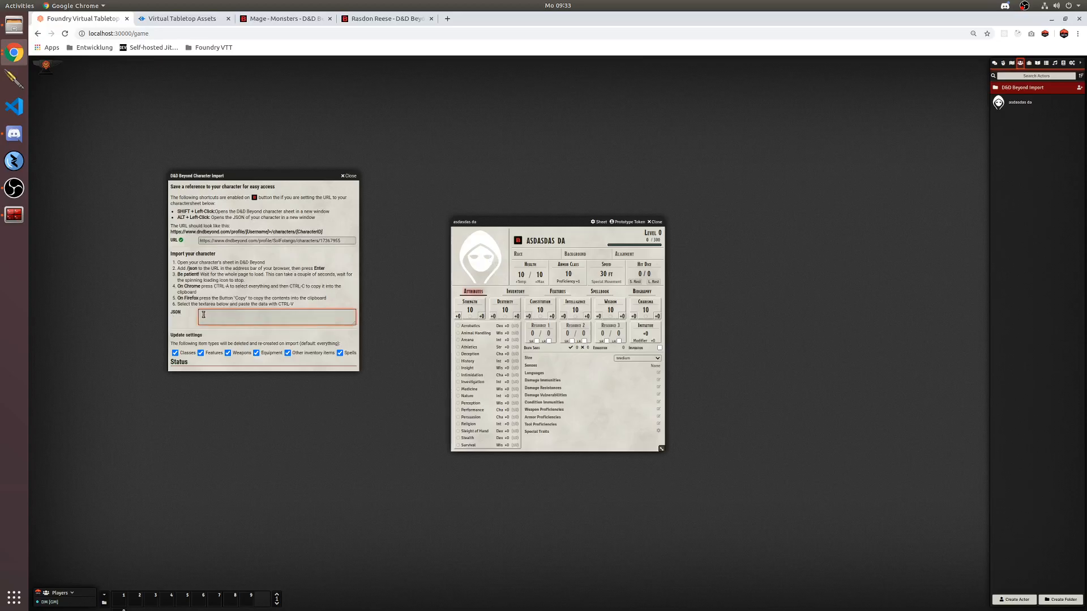
key(ctrl+v)
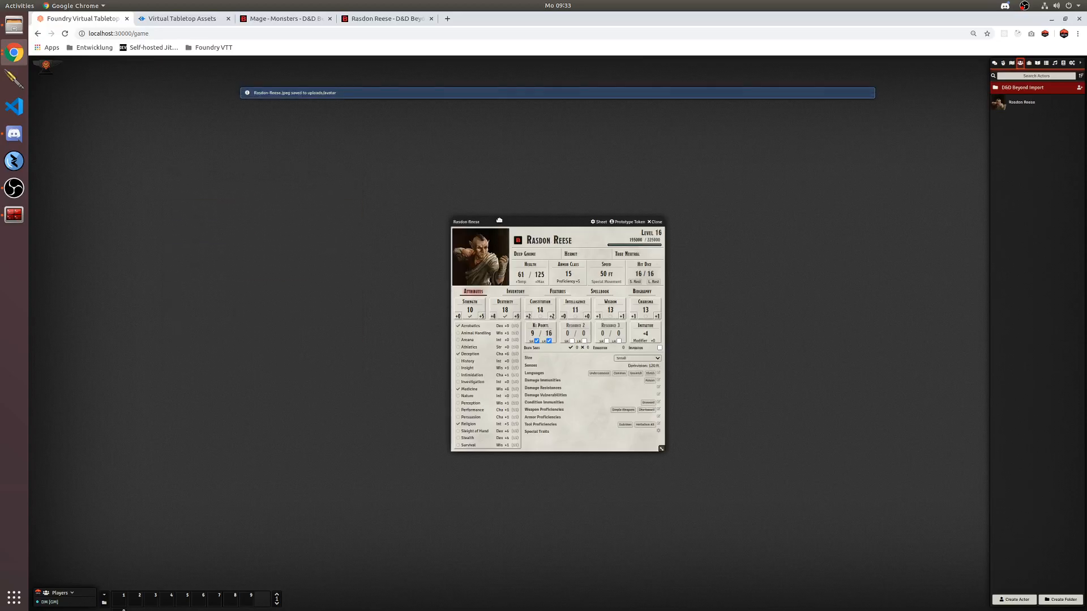
Review the imported character's inventory, features, spellbook, biography and attributes, then close the sheet
drag(498, 221, 281, 161)
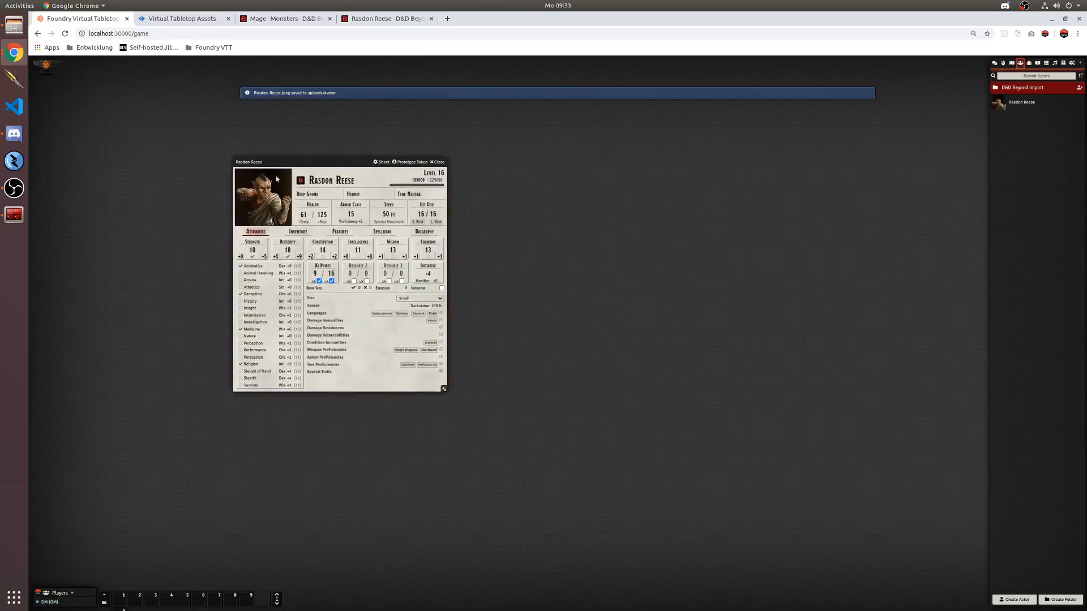
click(298, 232)
click(339, 232)
click(382, 232)
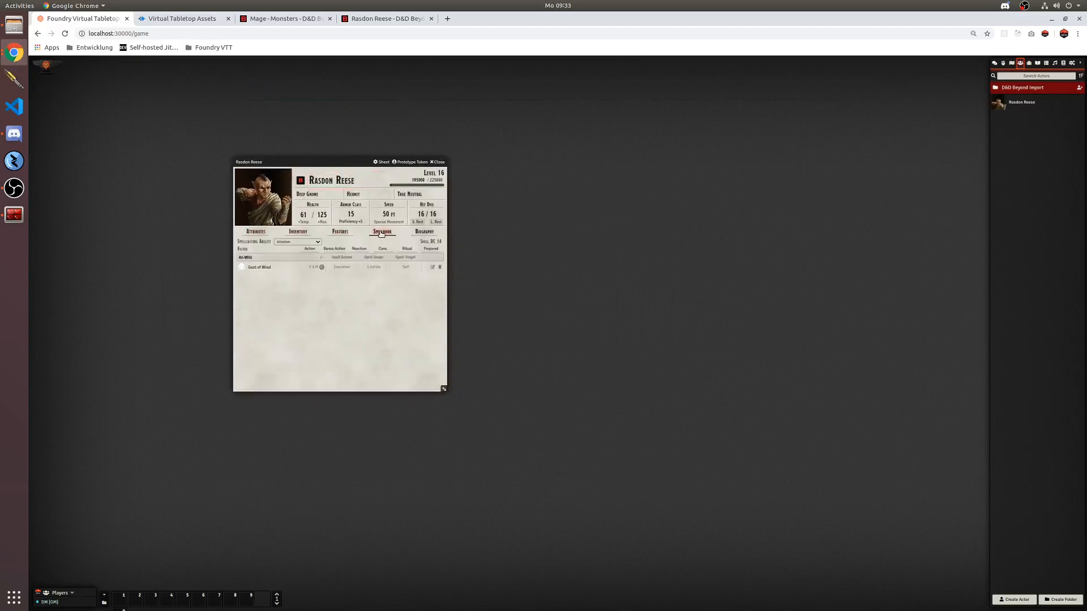
click(426, 232)
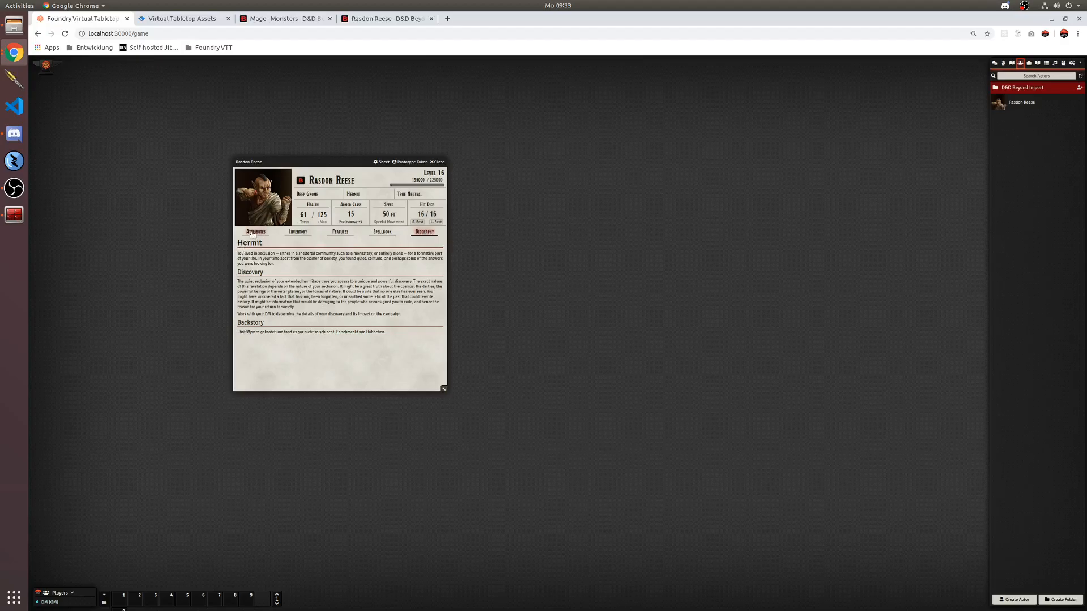
click(256, 232)
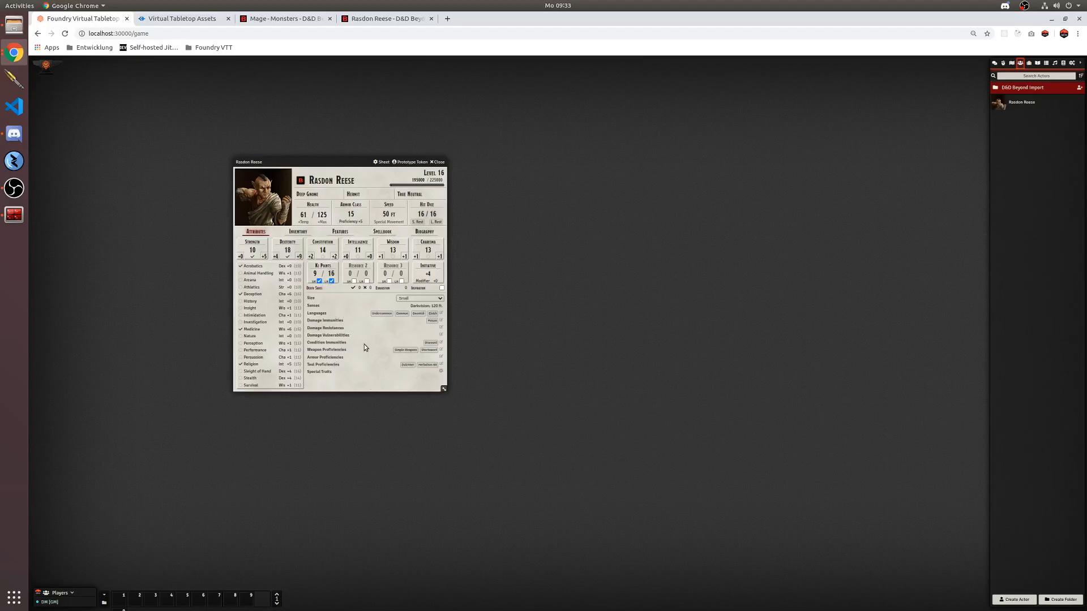
drag(337, 165, 365, 167)
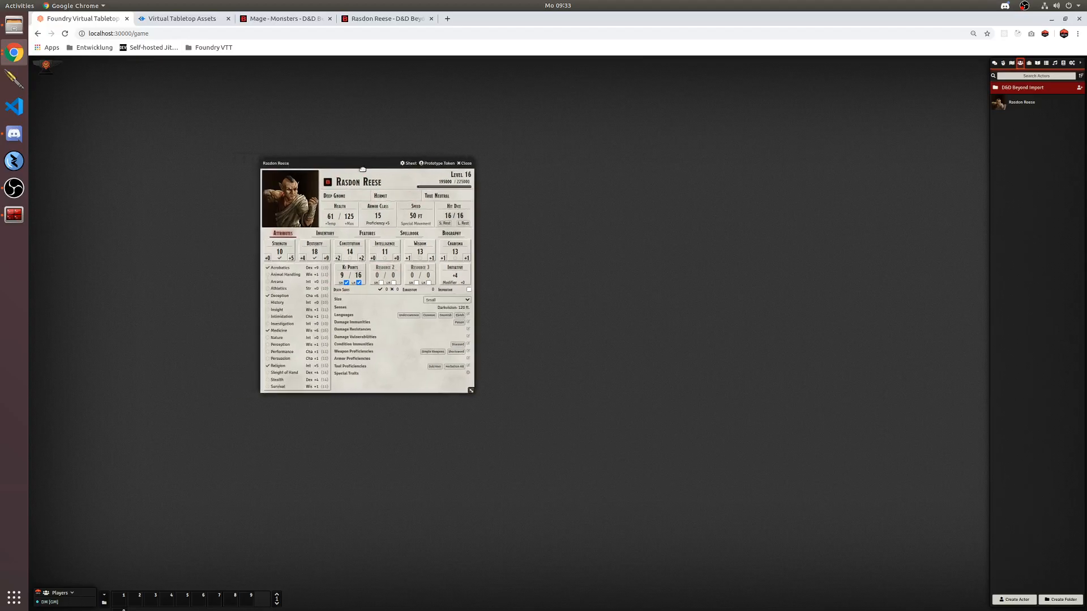
click(466, 164)
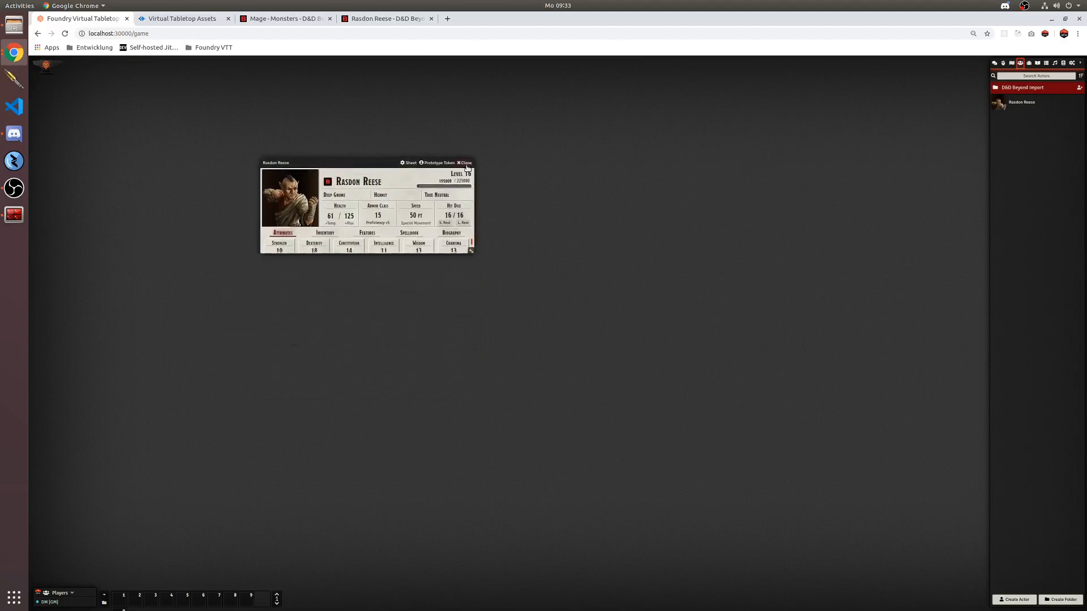
Grant the Player role the Upload New Files permission in the core settings, save the configuration and close the game settings
click(1071, 62)
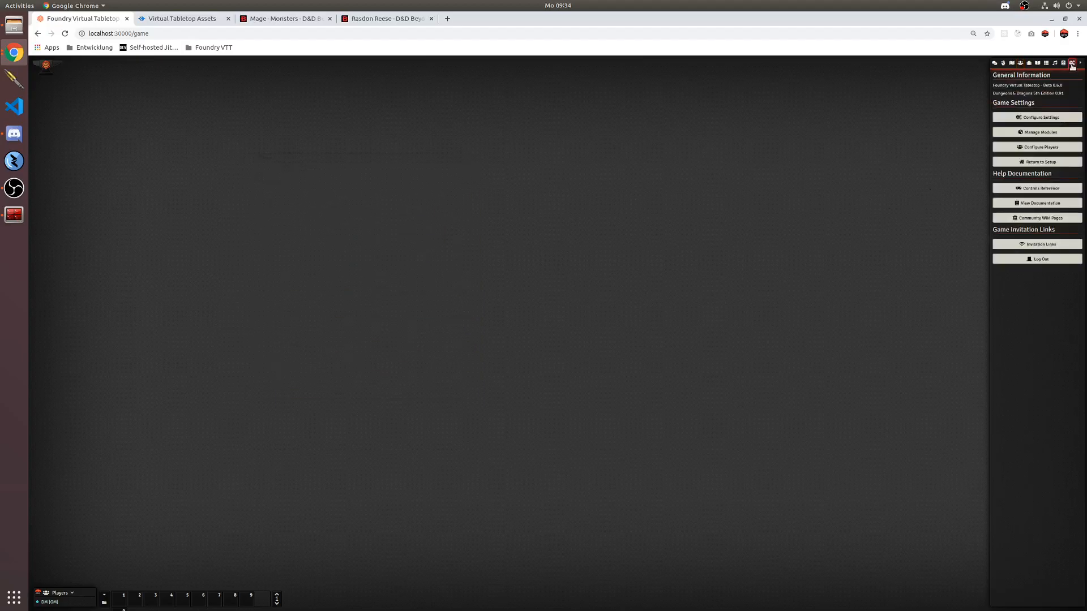
click(1047, 119)
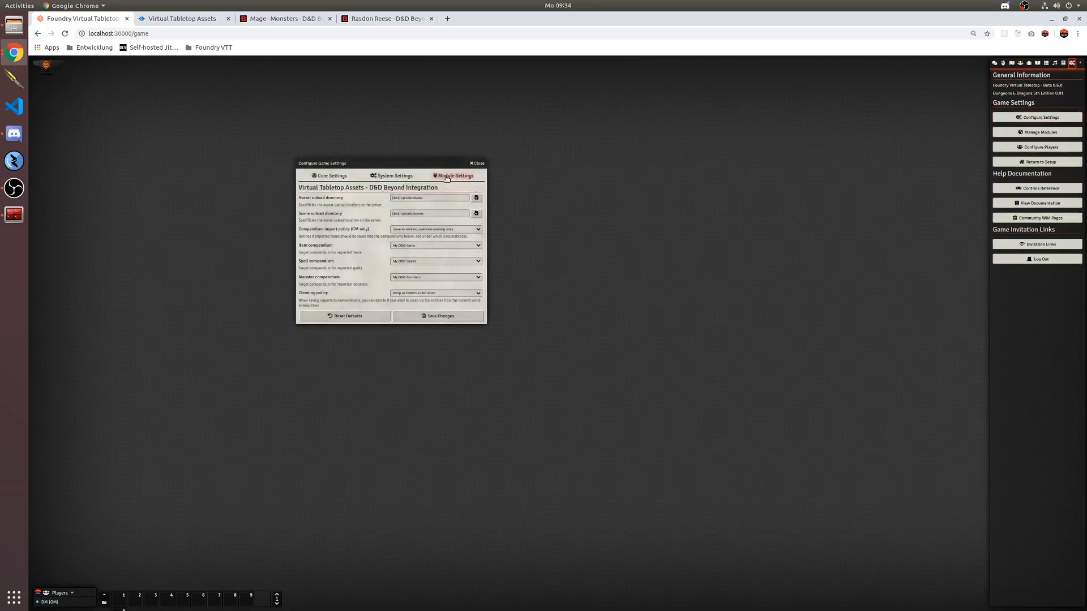
click(330, 175)
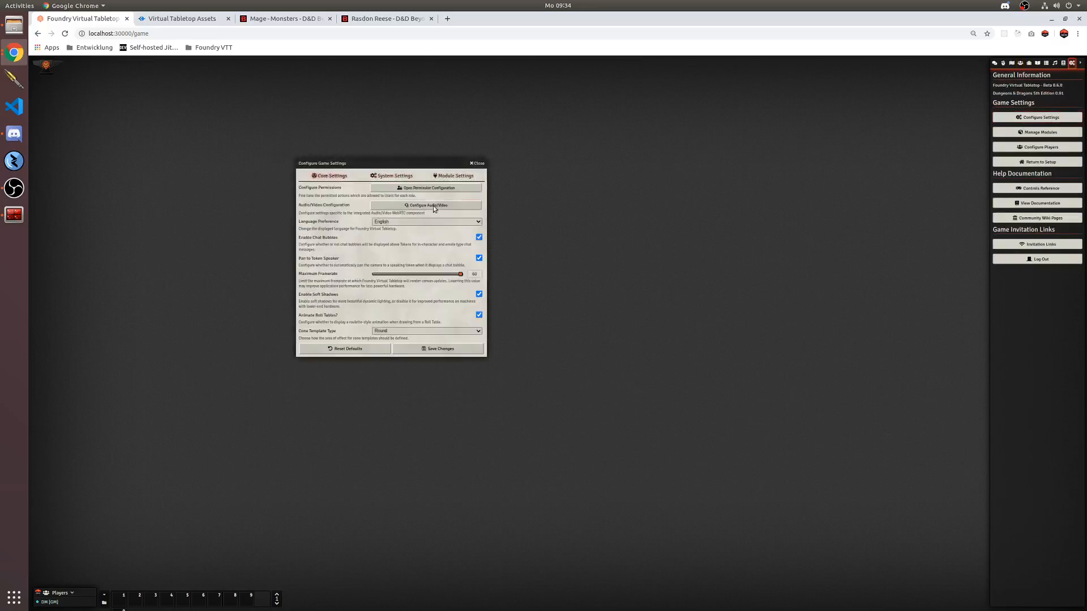
click(428, 187)
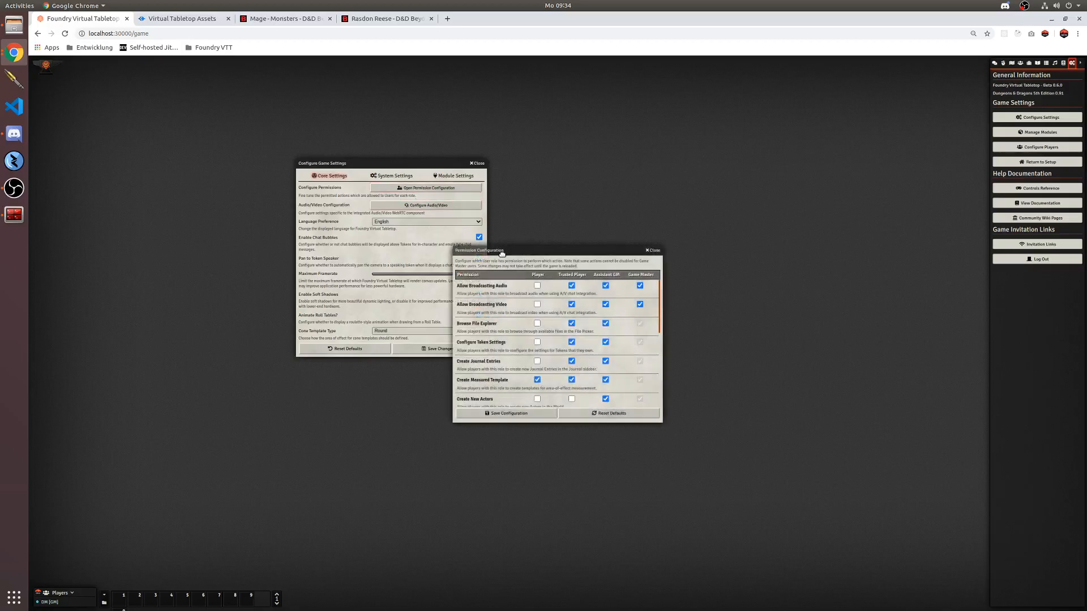
scroll(509, 339, down, 3)
scroll(492, 330, down, 4)
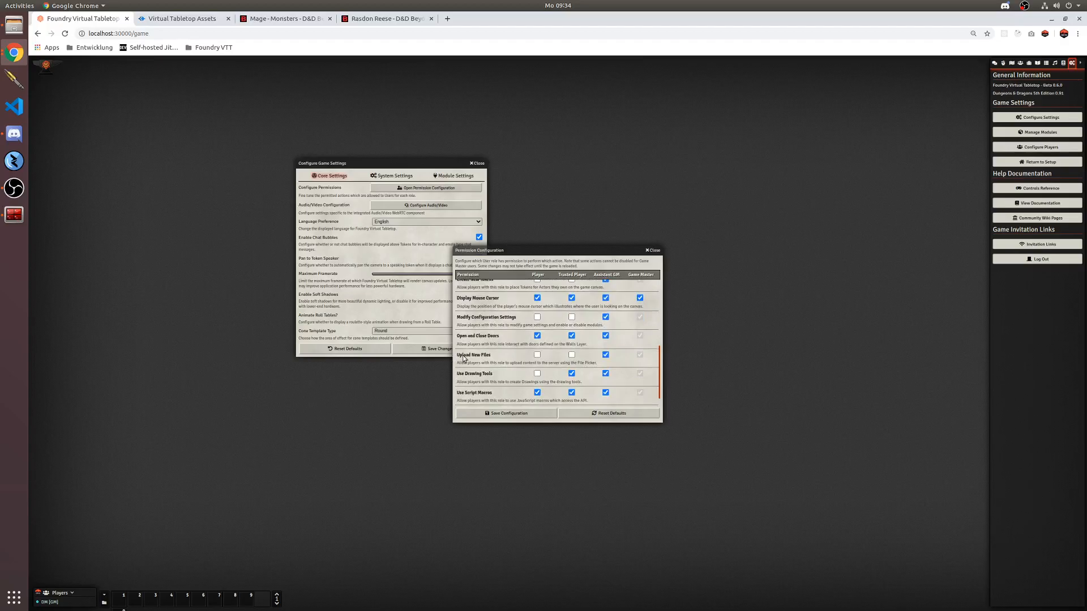
click(537, 355)
click(541, 419)
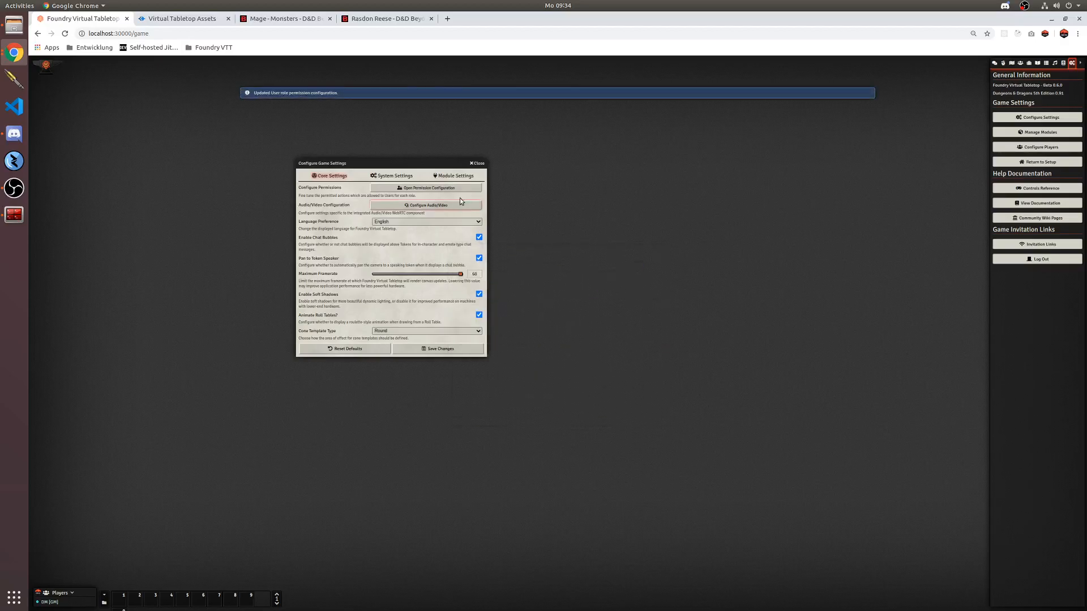
click(477, 163)
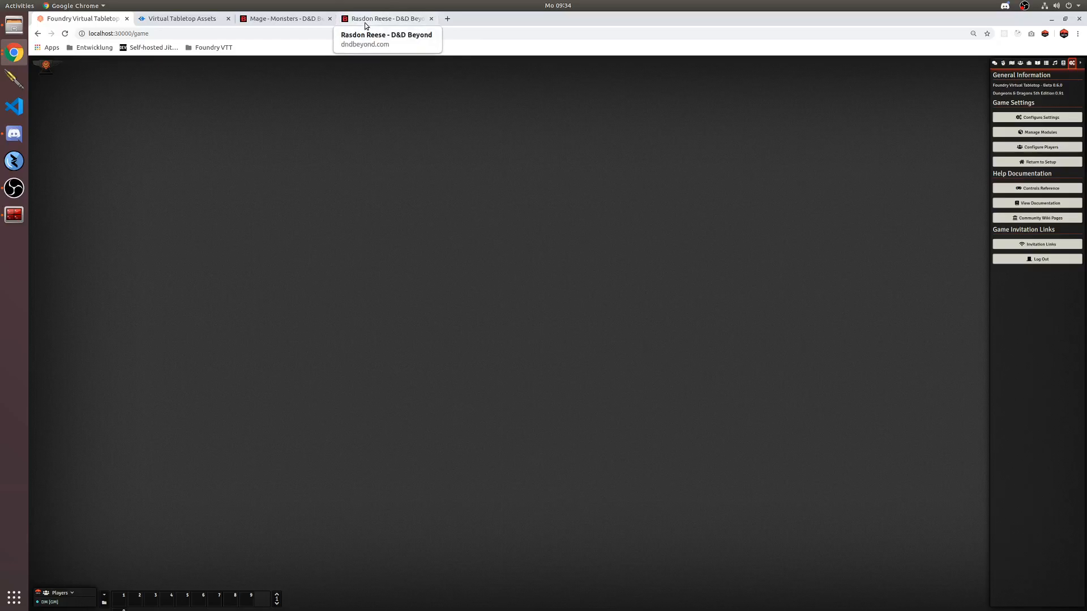
Open the Resistance cantrip's page from the Abjuration spells list on D&D Beyond
click(283, 18)
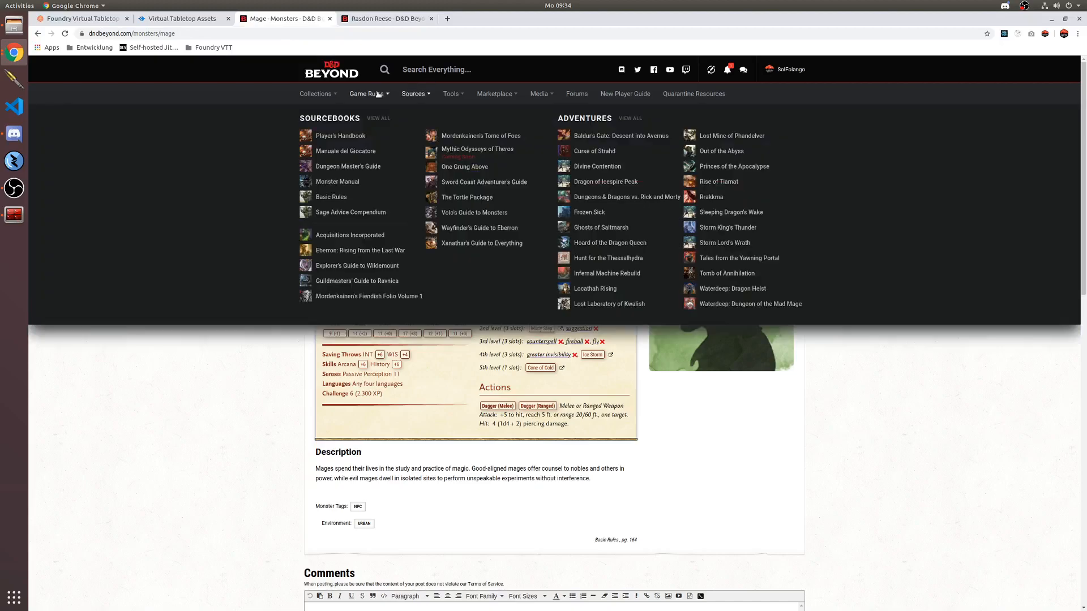
mouse_move(368, 94)
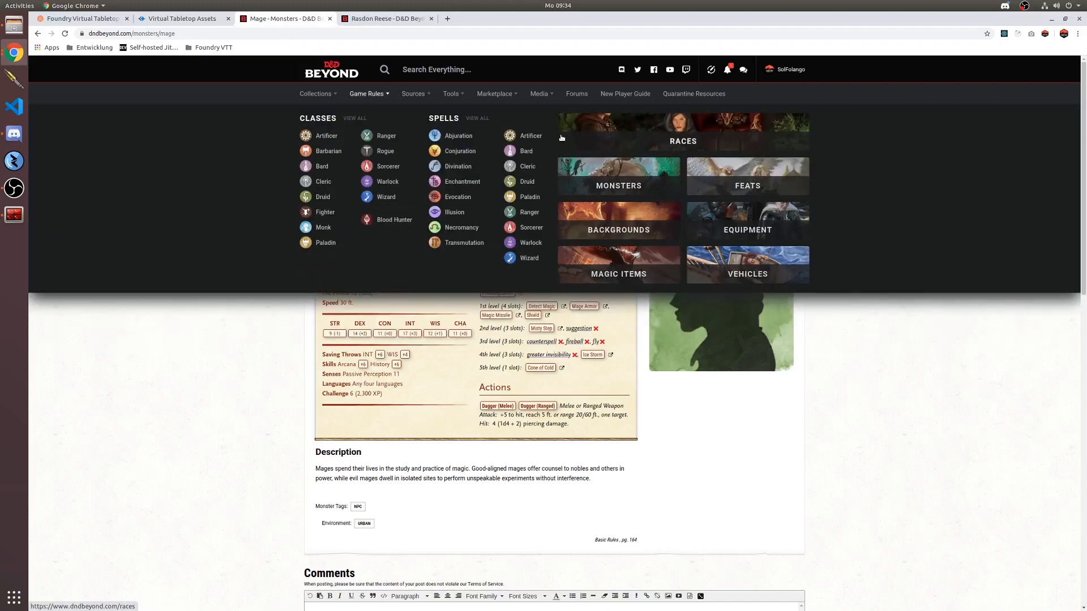
click(456, 137)
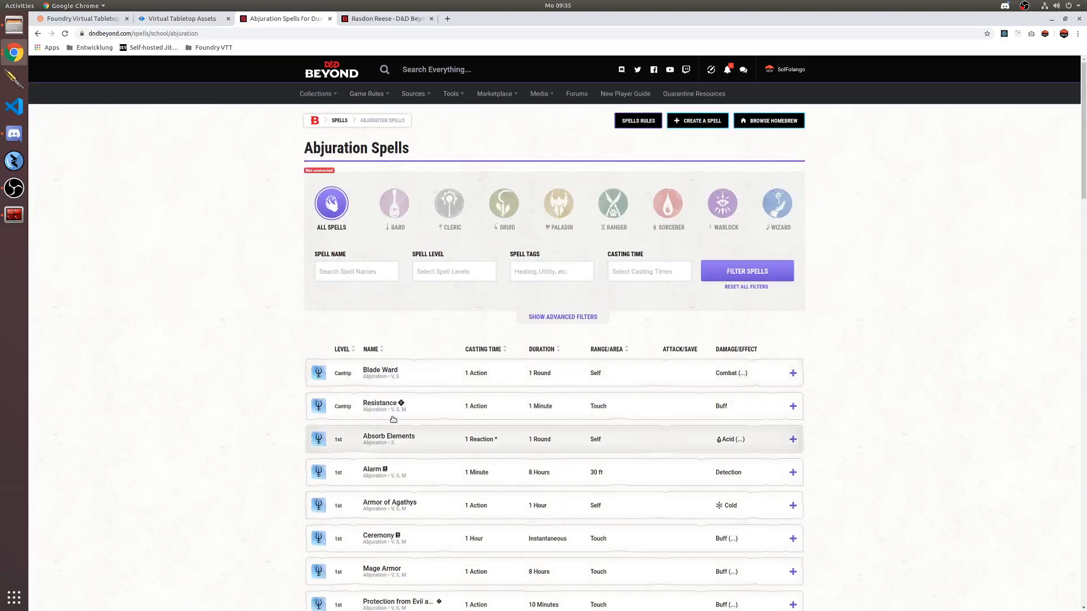
click(387, 407)
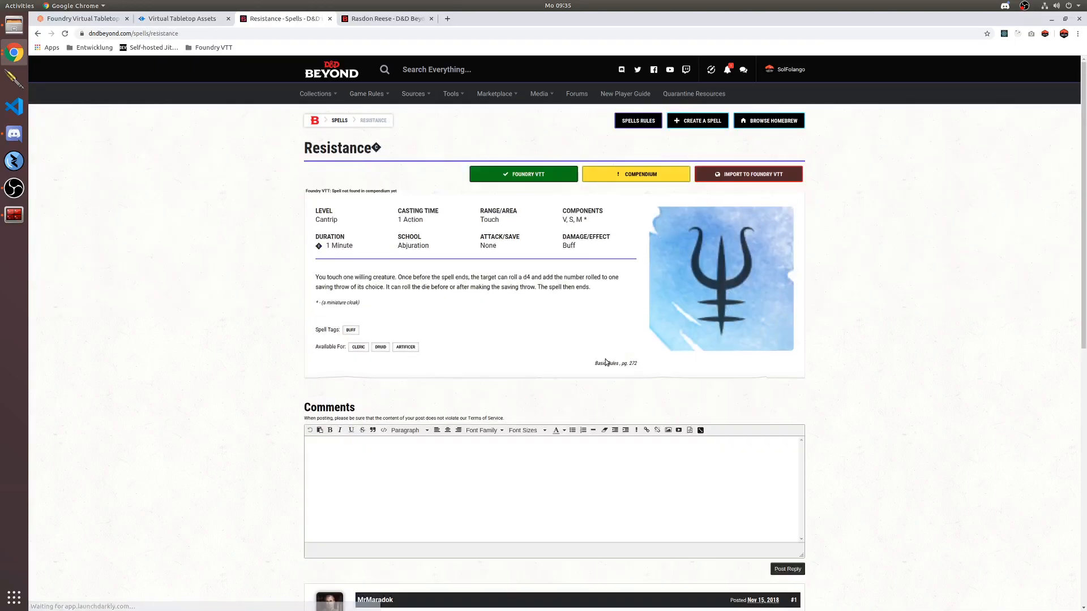
Import the Resistance cantrip to Foundry VTT, and read the bot's answer about importing spells in Discord
click(759, 179)
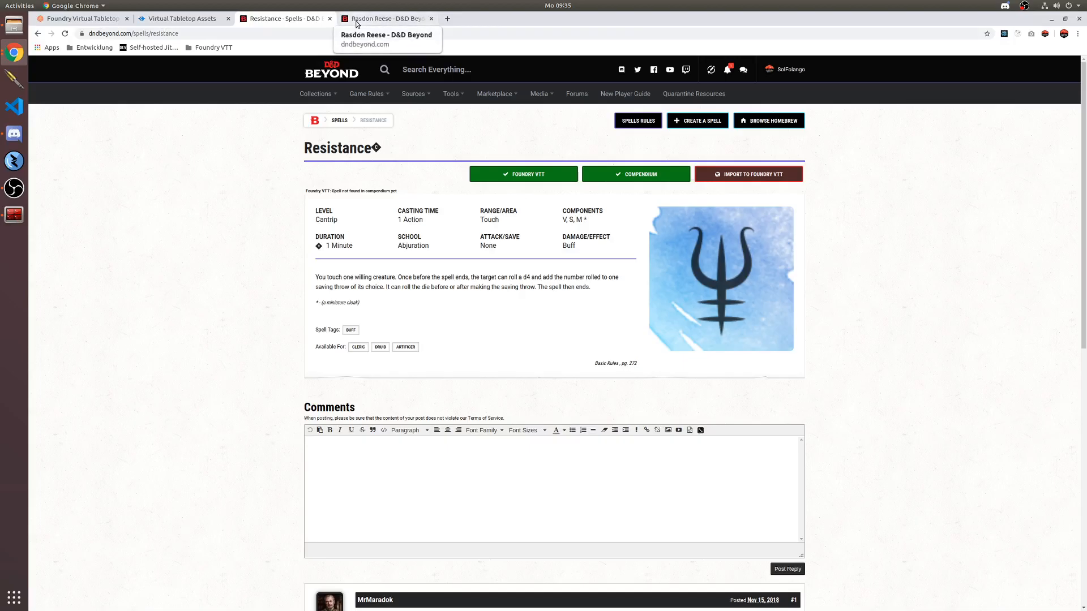
click(14, 134)
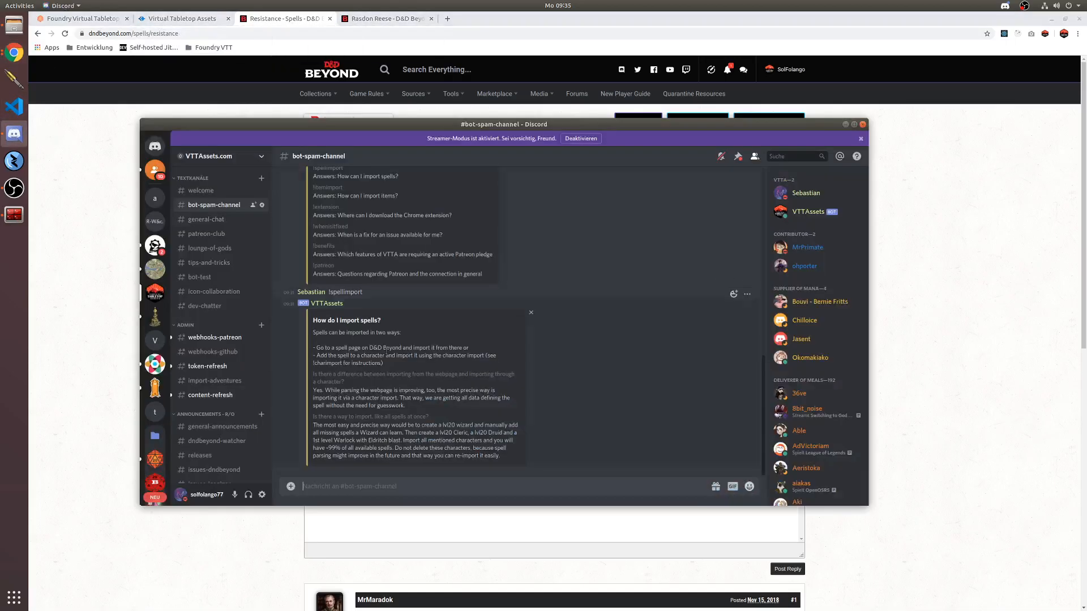
drag(312, 356, 508, 462)
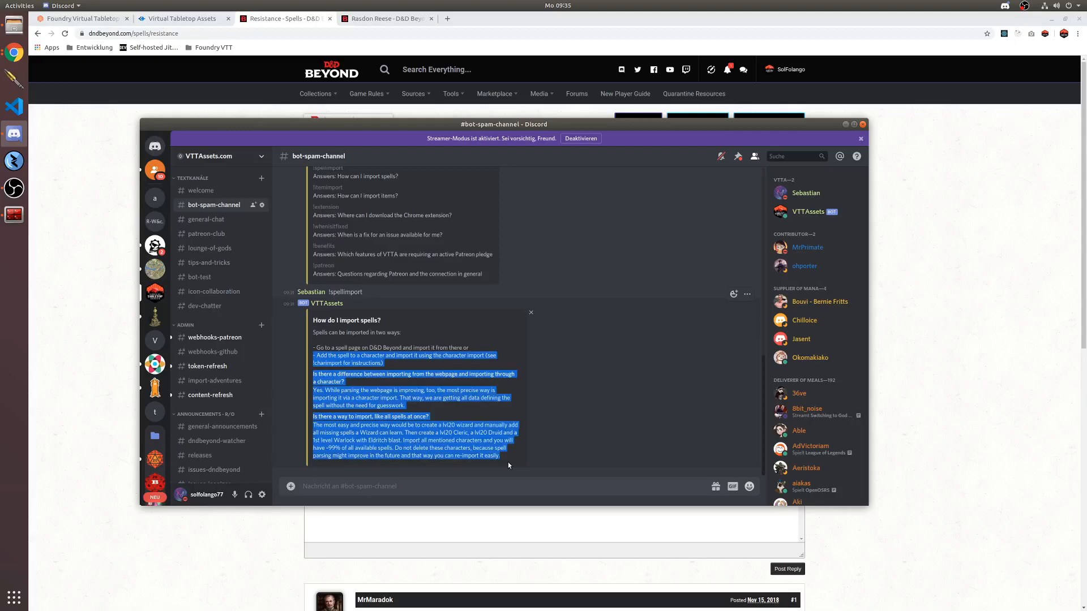
click(491, 25)
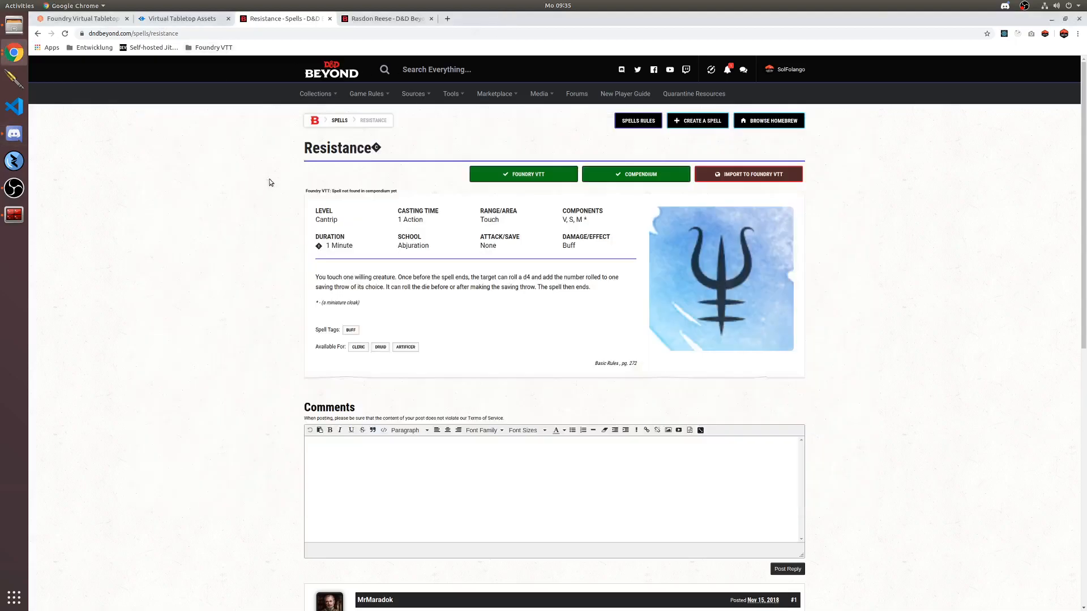
Open Chapter 3: The Village of Barovia from the Curse of Strahd source on D&D Beyond and import it to Foundry VTT
mouse_move(430, 96)
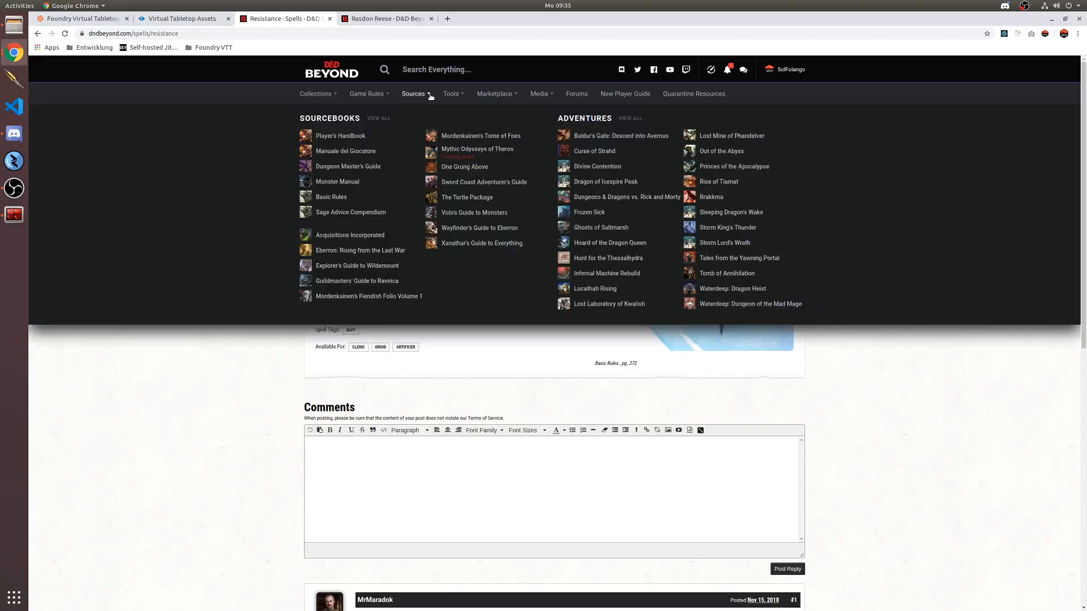
click(594, 151)
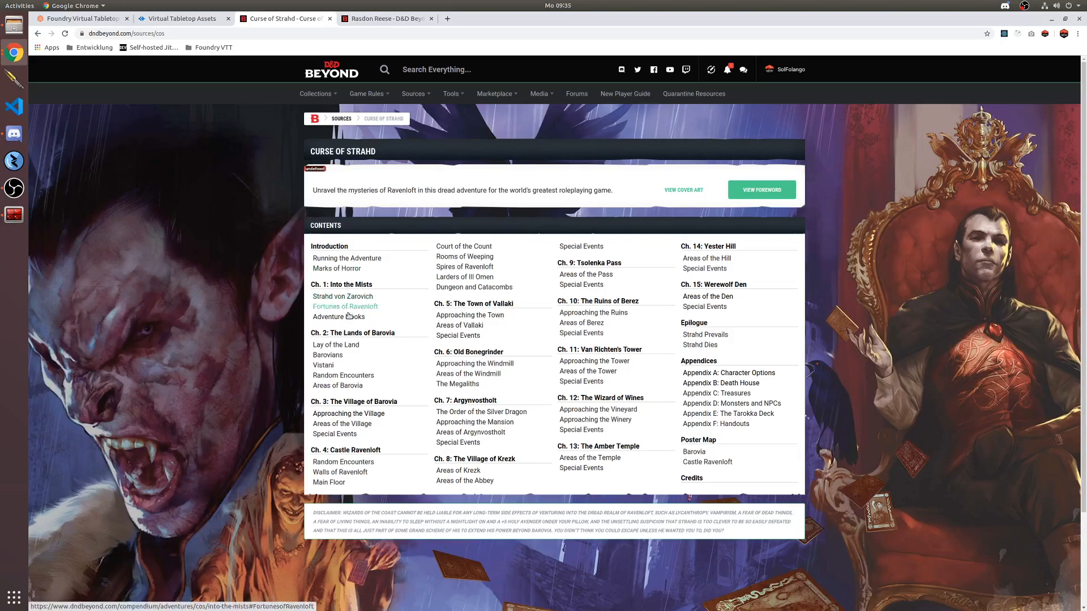
click(355, 400)
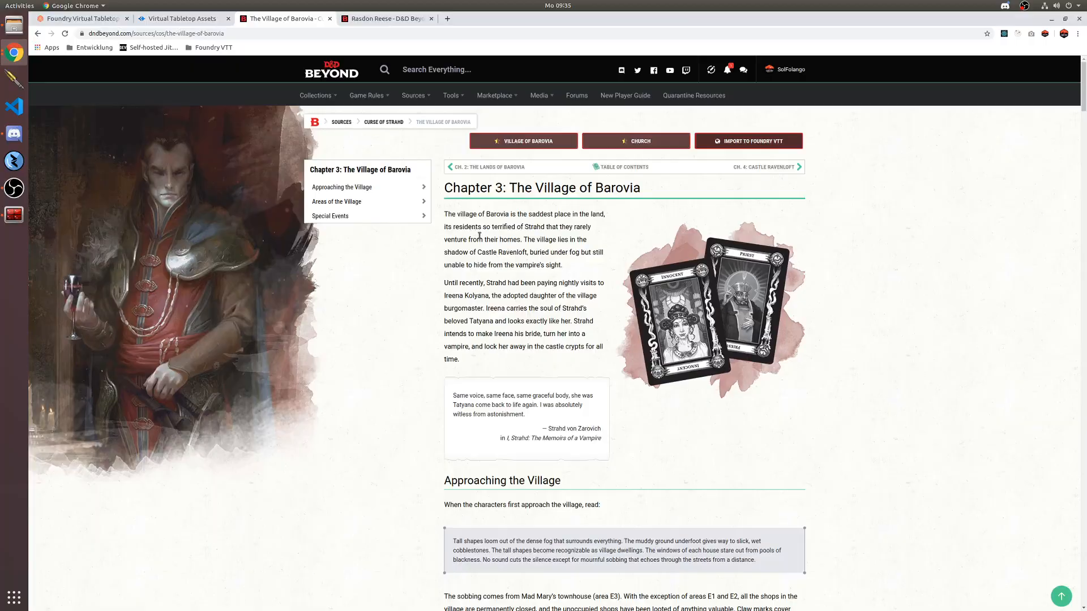
drag(1083, 93, 1083, 63)
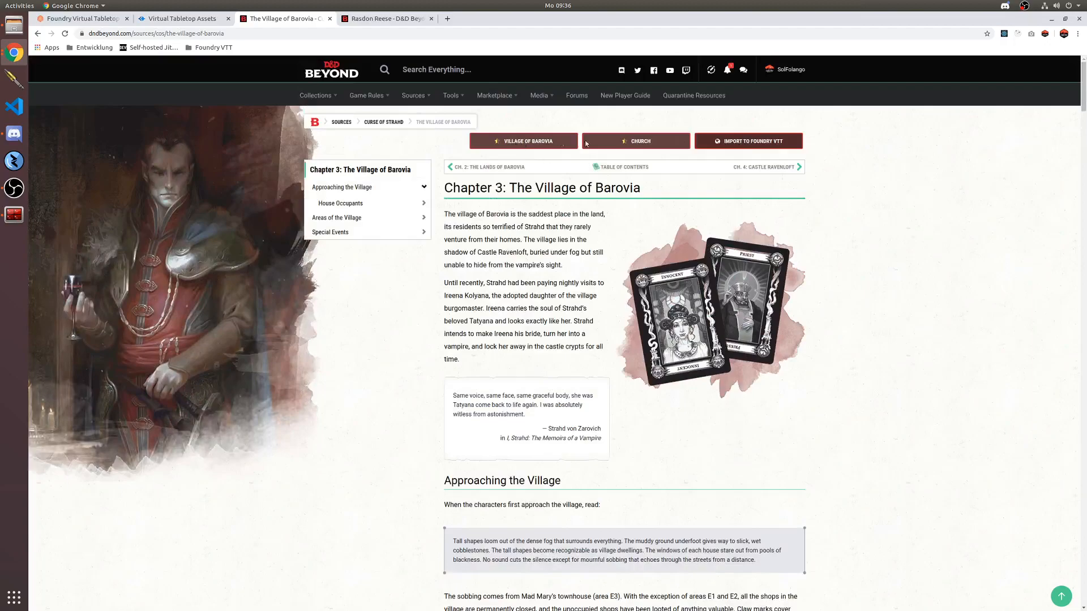
click(769, 145)
Switch to the Foundry game and view the whole map of the imported Village of Barovia scene
click(82, 19)
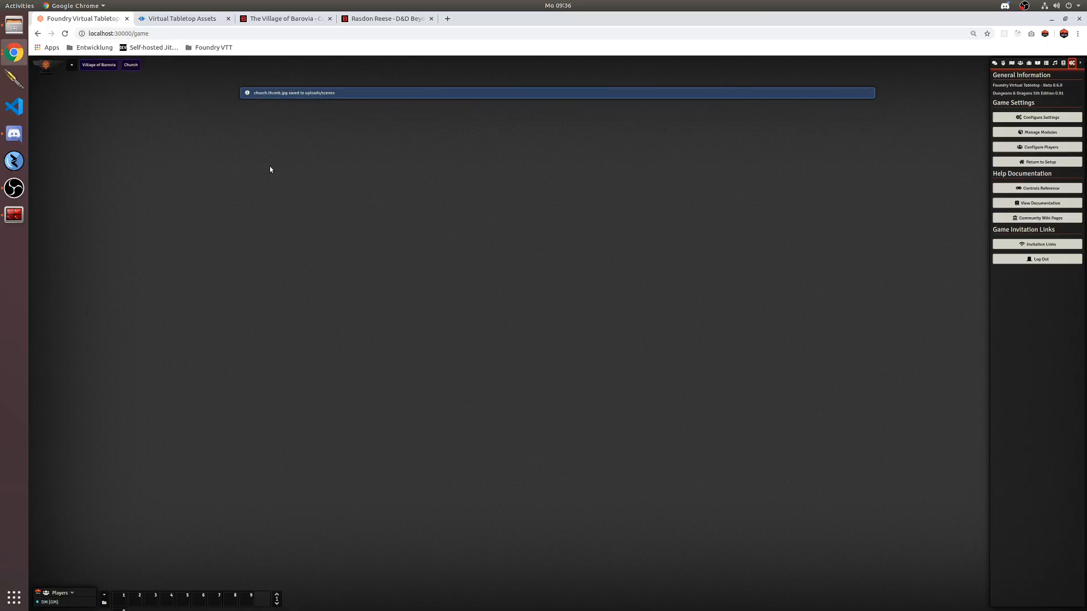
click(95, 65)
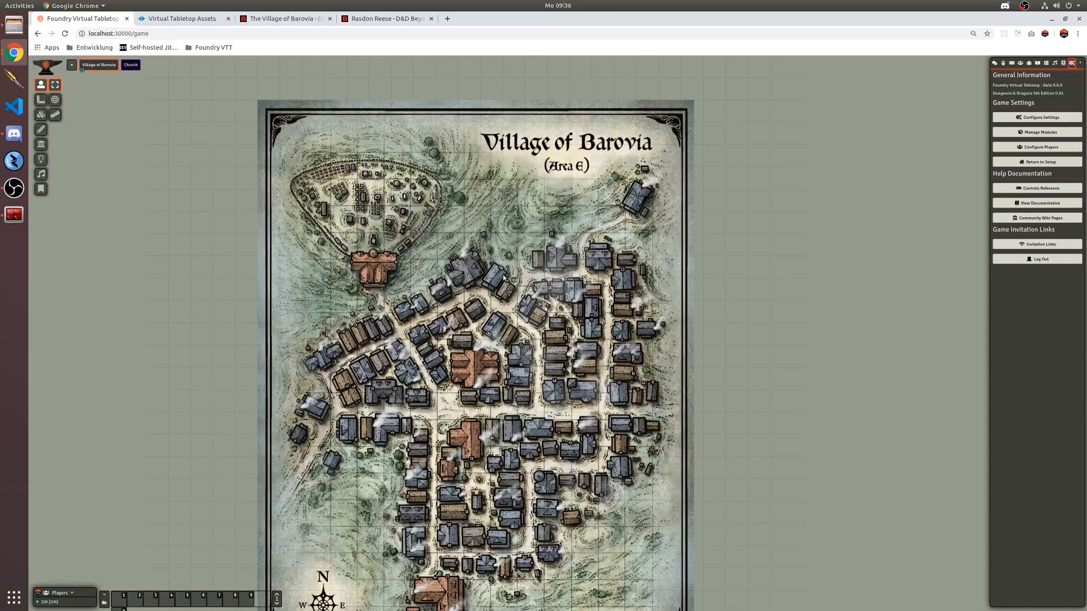
scroll(489, 366, down, 1)
drag(488, 364, 464, 324)
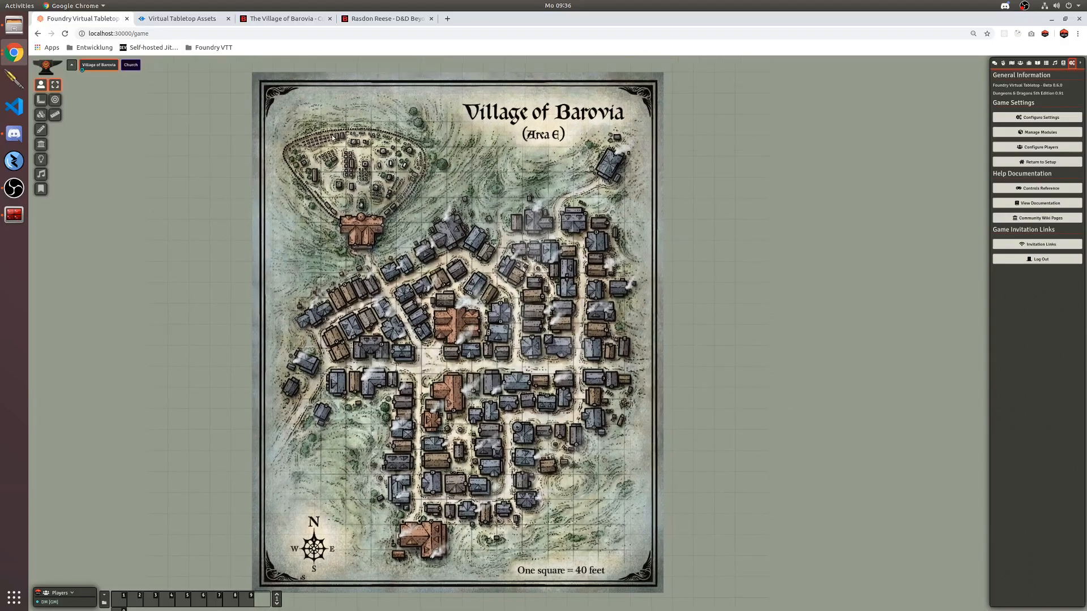
click(317, 19)
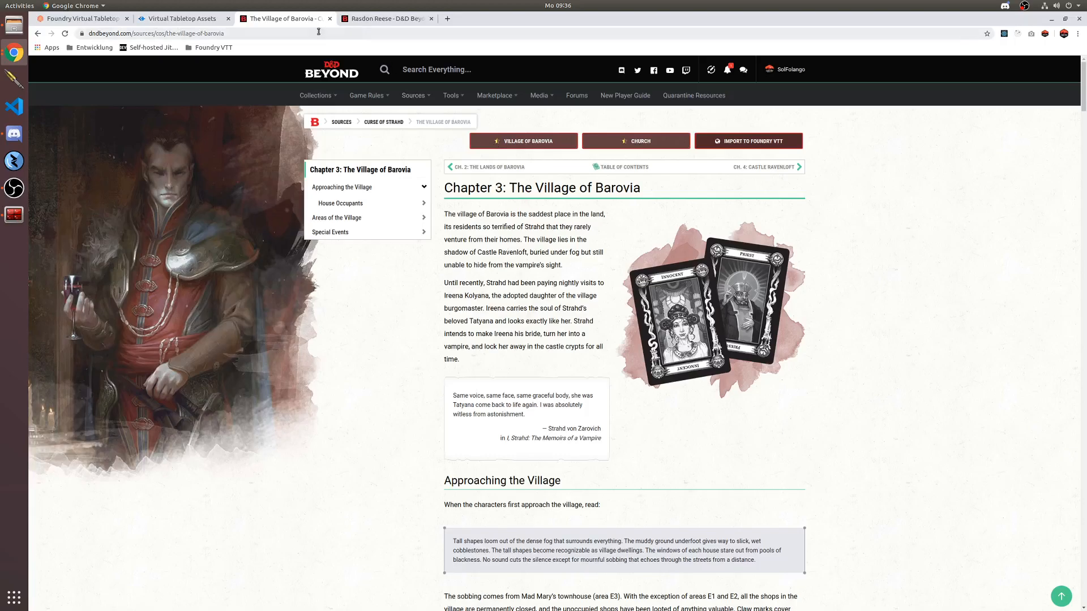
click(79, 19)
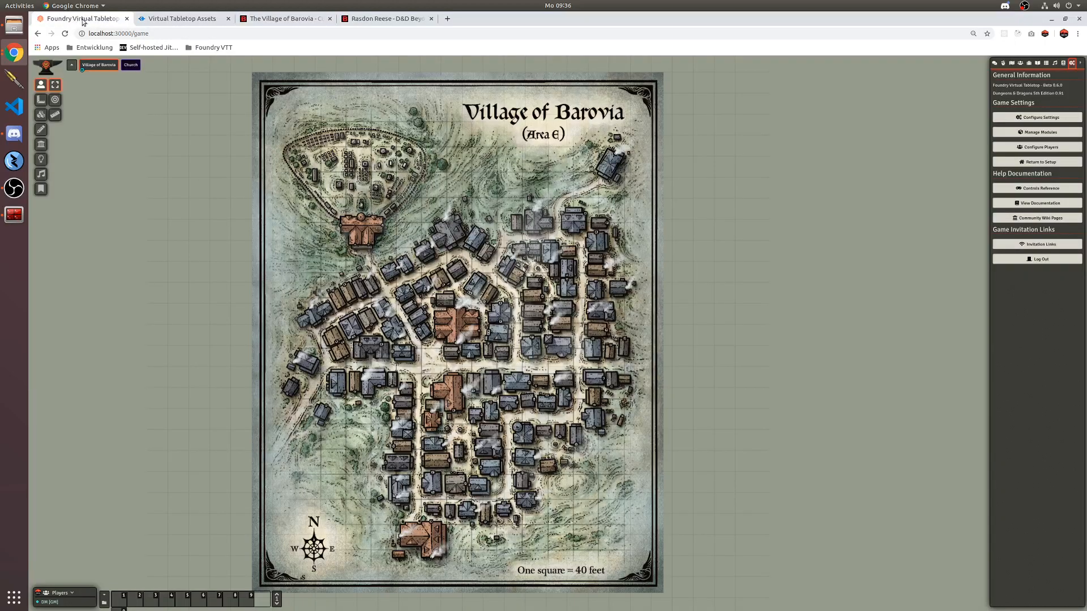
Open the imported Church scene and examine how its map fits the grid
click(131, 65)
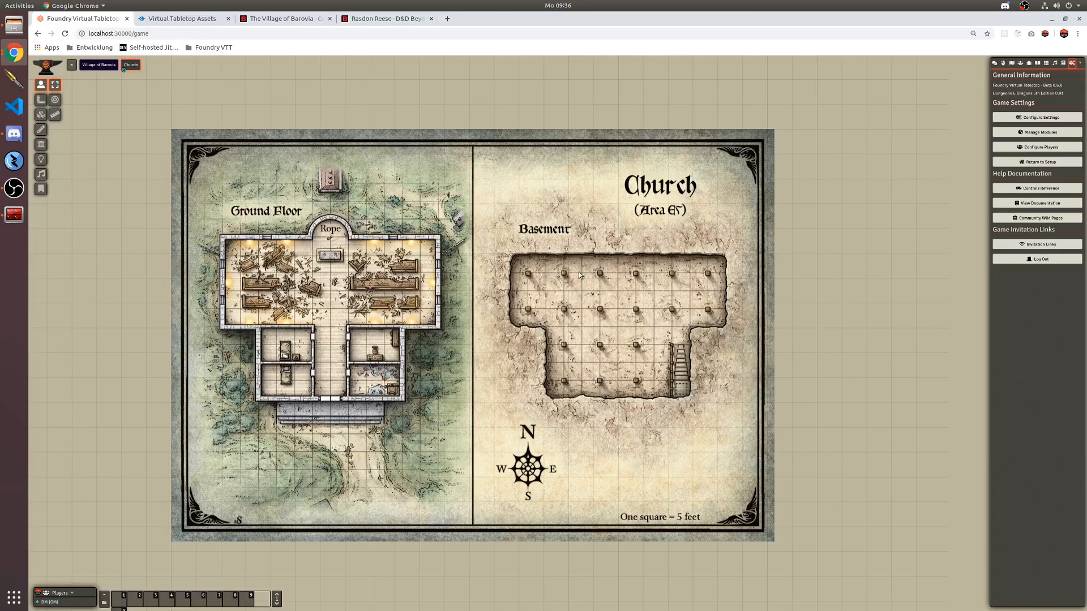
scroll(247, 180, up, 2)
scroll(247, 180, down, 3)
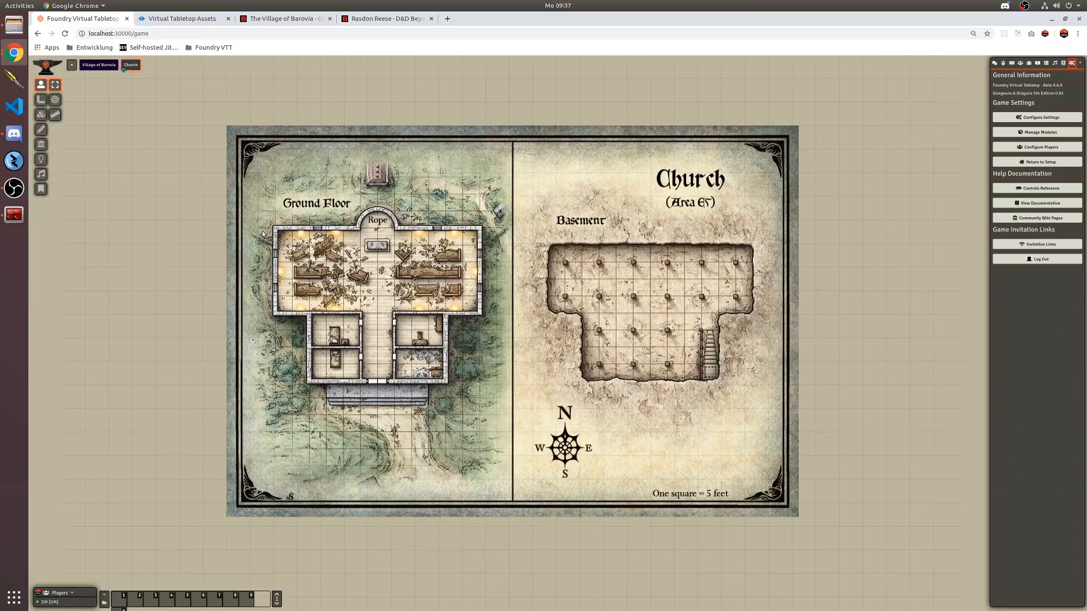
drag(253, 205, 244, 194)
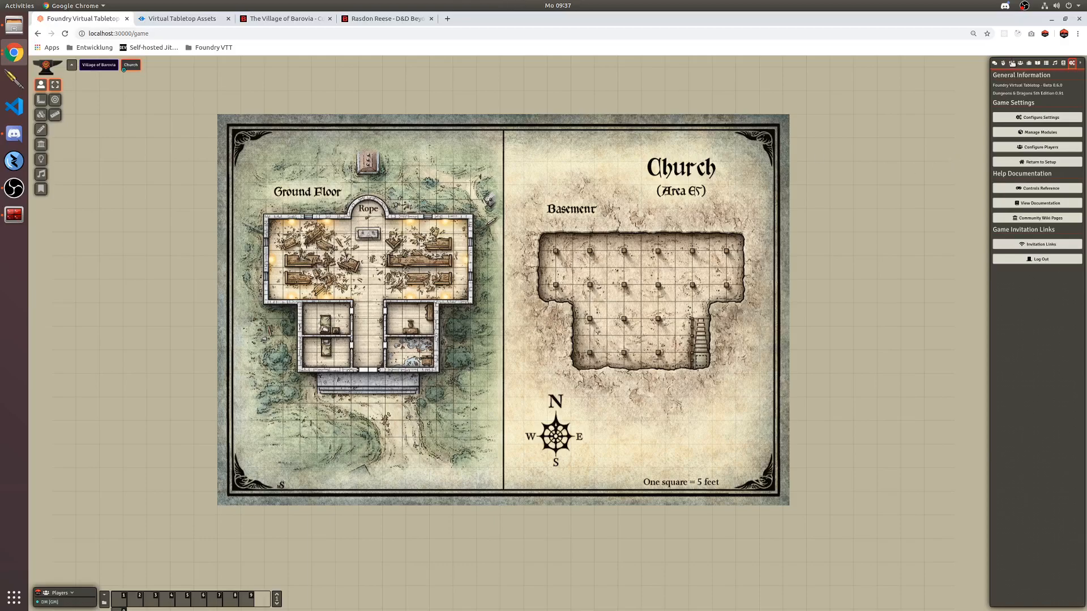
Show the imported scenes inside the Curse of Strahd folder's Chapter 3: The Village of Barovia subfolder
click(1012, 64)
click(1012, 88)
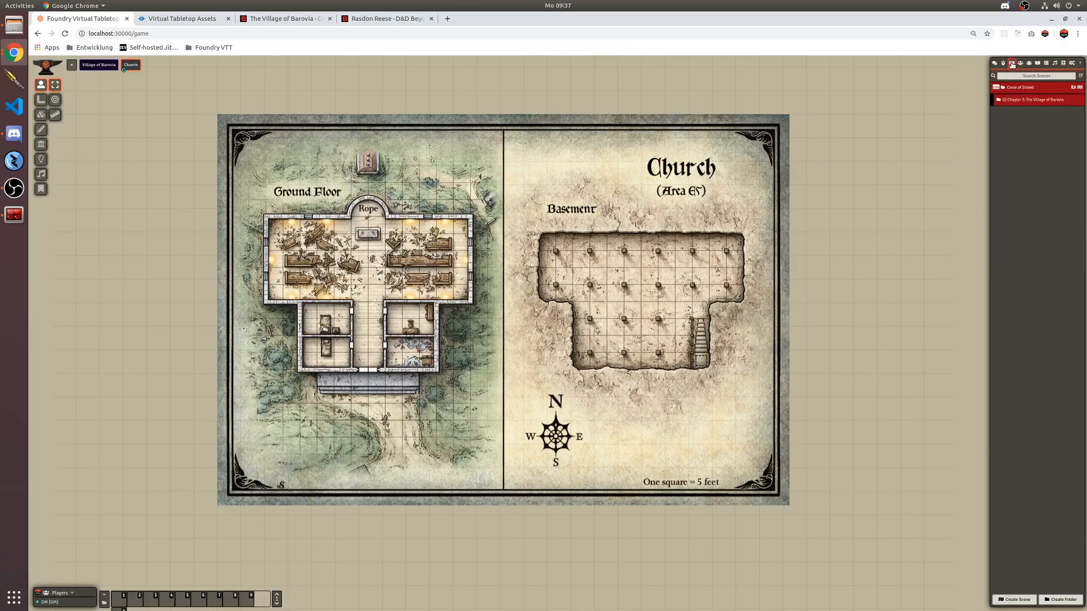
click(1033, 101)
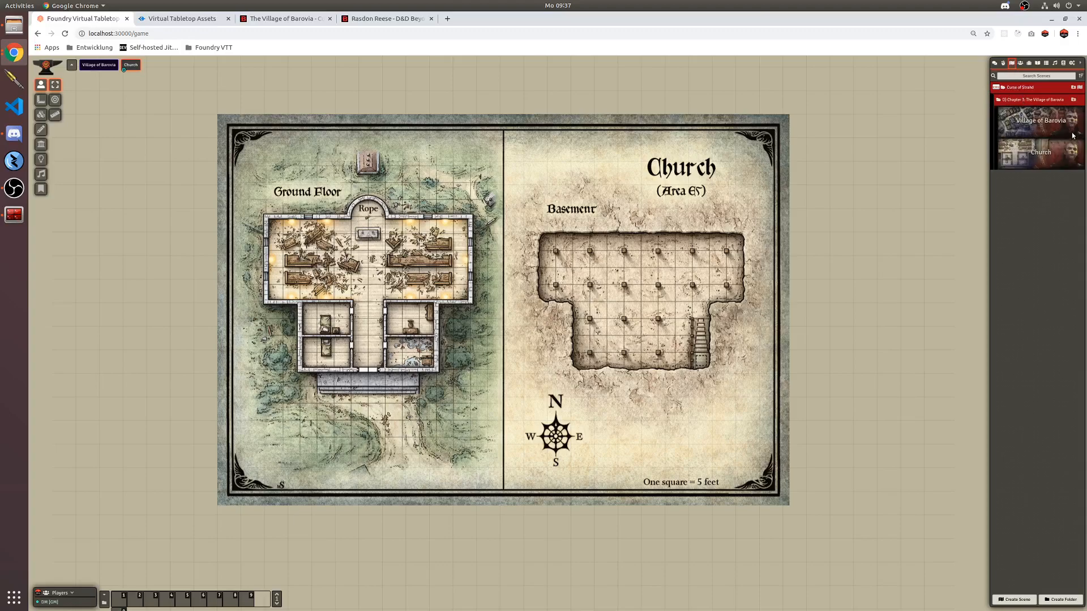
Check the imported humanoid monsters among the actors and the imported spells among the items in the D&D Beyond Import folders
click(1020, 64)
click(1020, 89)
click(1021, 101)
click(1021, 114)
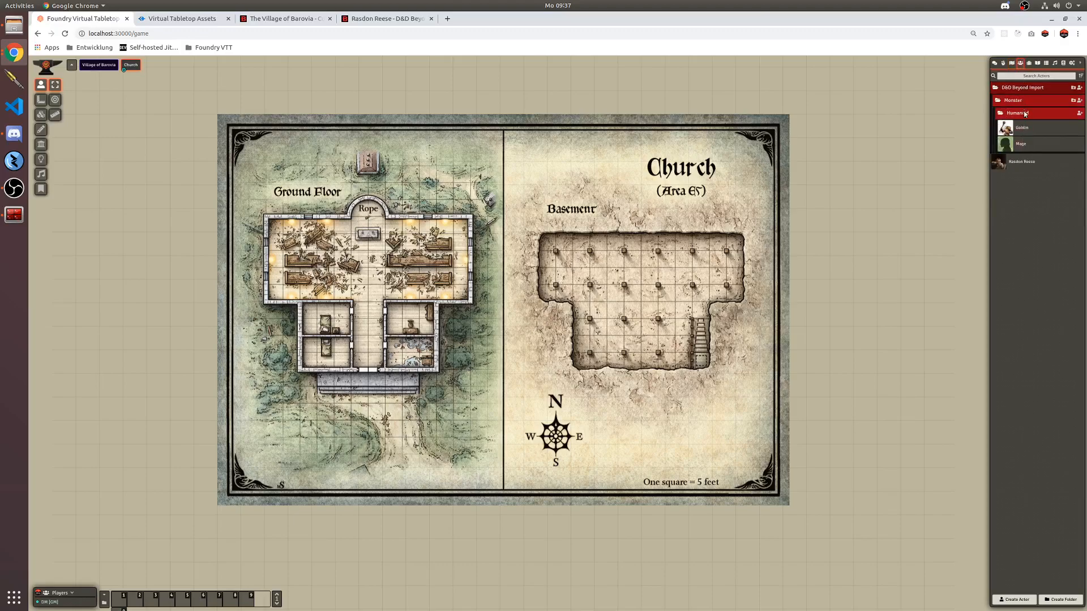
click(1029, 64)
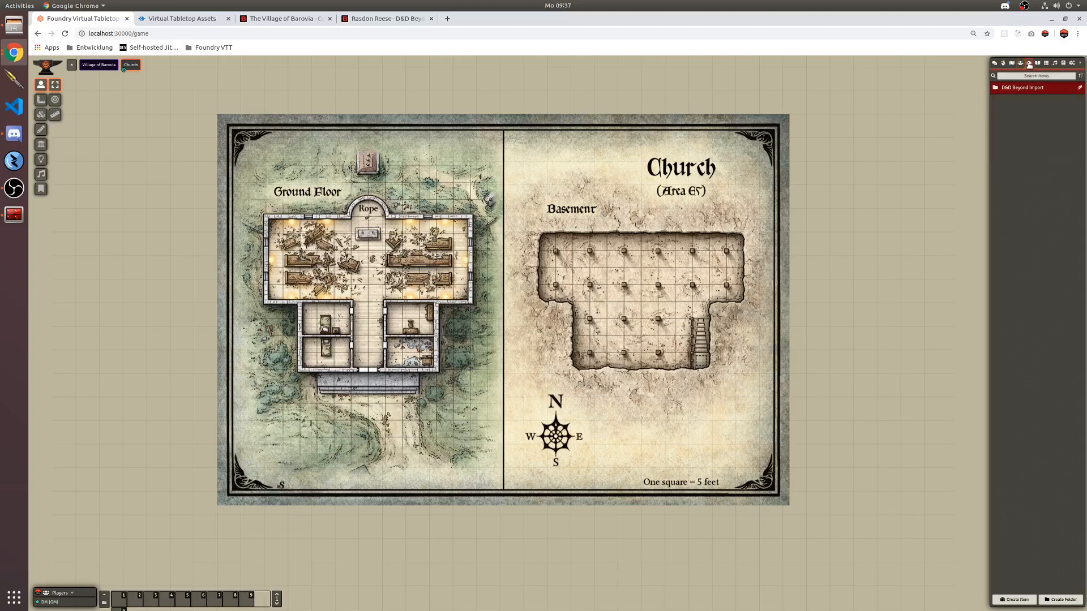
click(1025, 99)
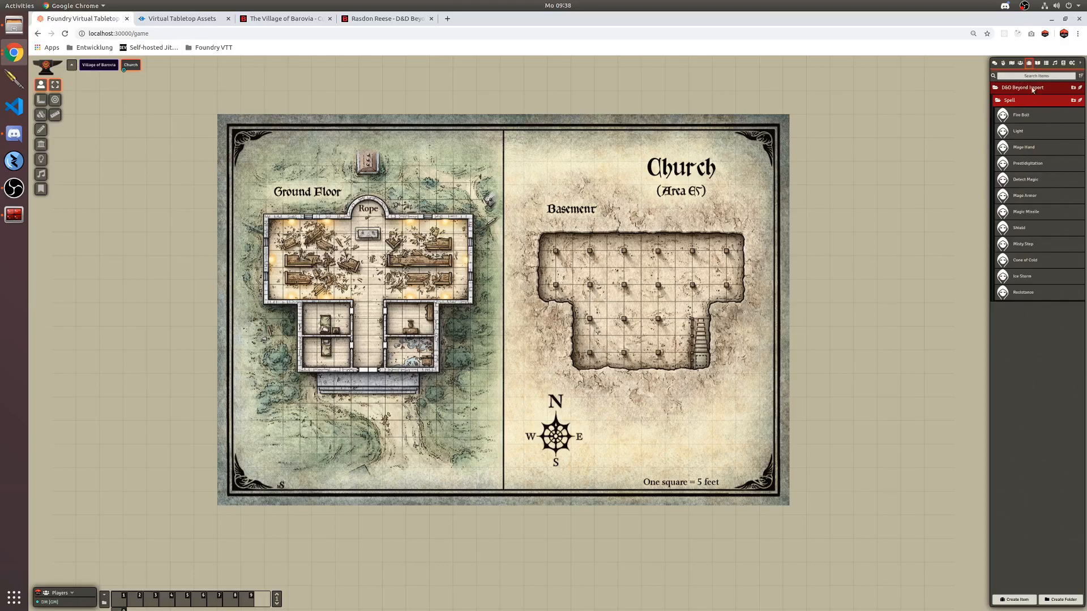
Open the Chapter 3: The Village of Barovia journal entry, enlarge its window, look through its text and images, and close it
click(1038, 64)
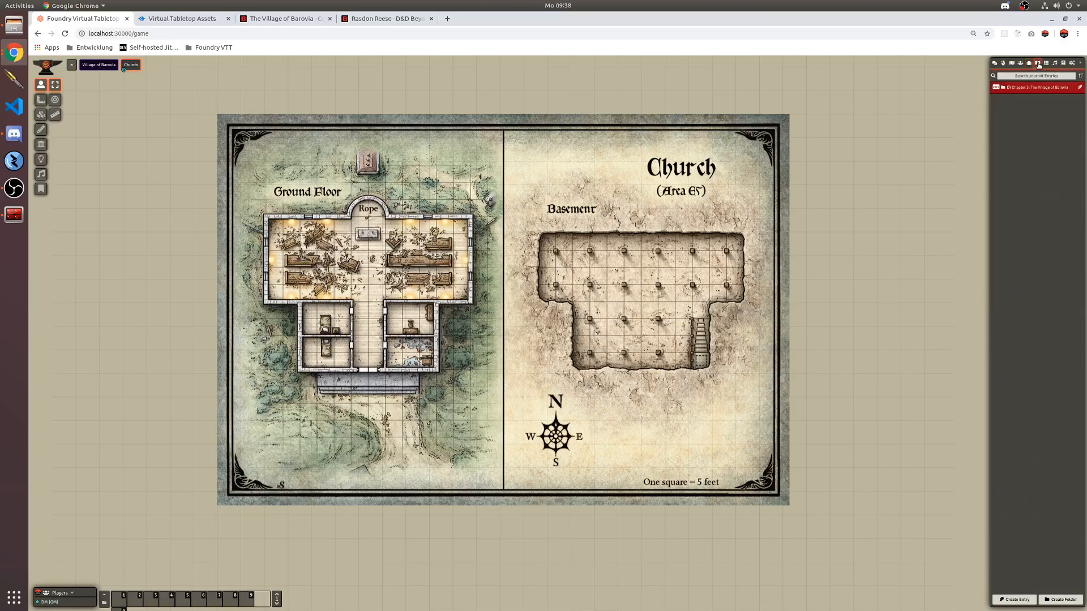
click(1013, 89)
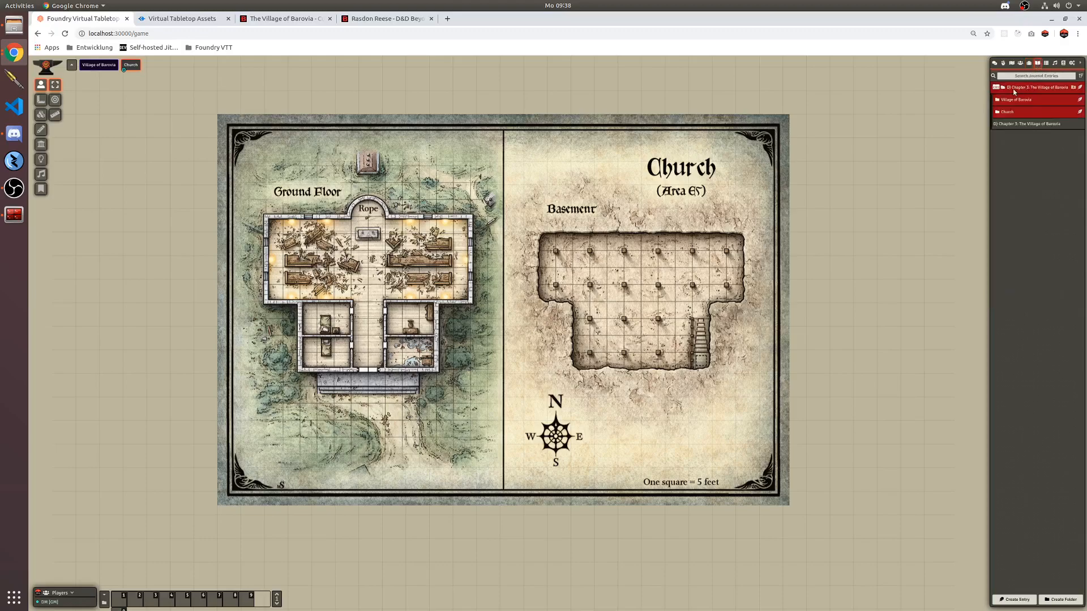
click(1012, 125)
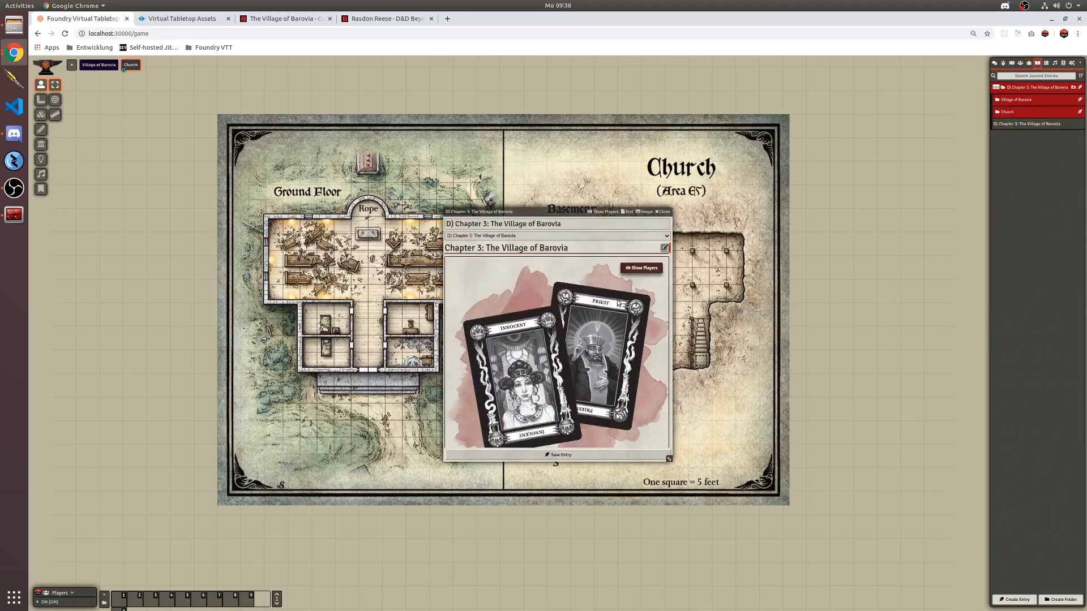
drag(541, 381, 694, 394)
drag(697, 176, 691, 283)
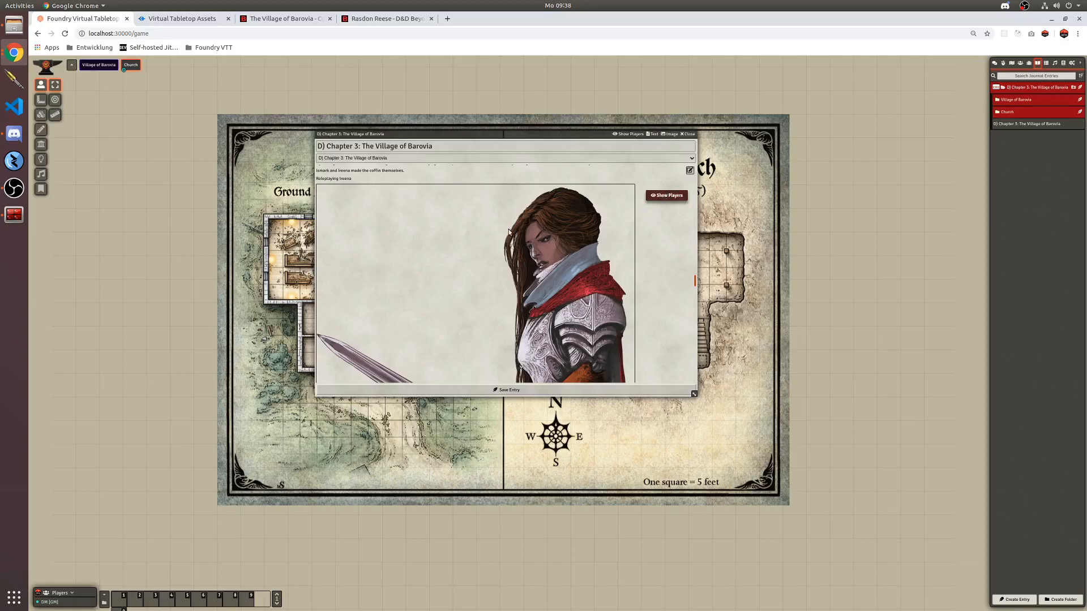
key(Escape)
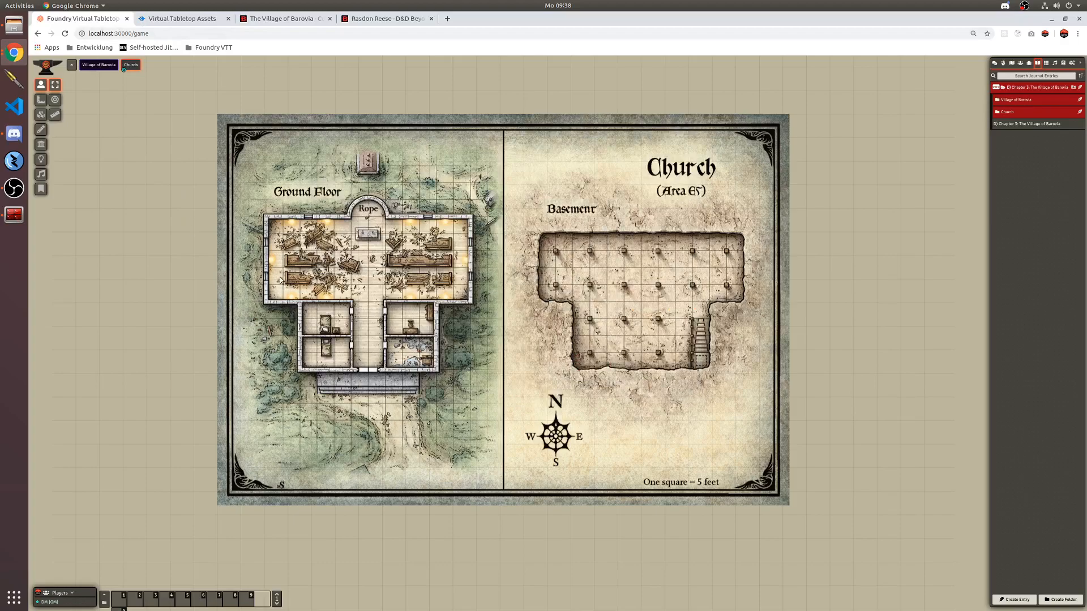
Open the player configuration and create an additional user with the Player permission level, entering a user name for it
key(Escape)
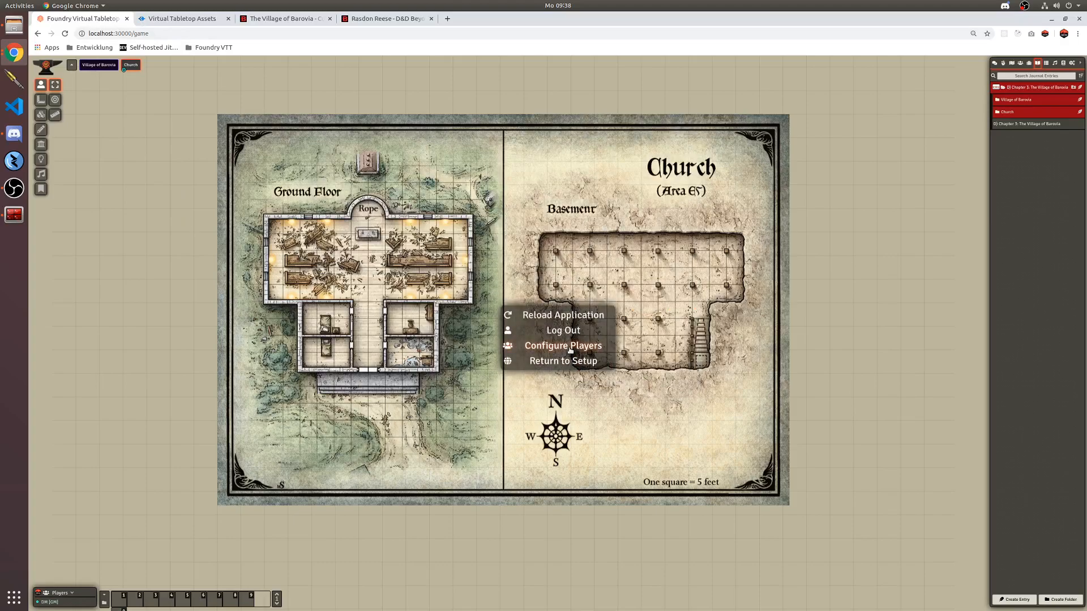
click(570, 350)
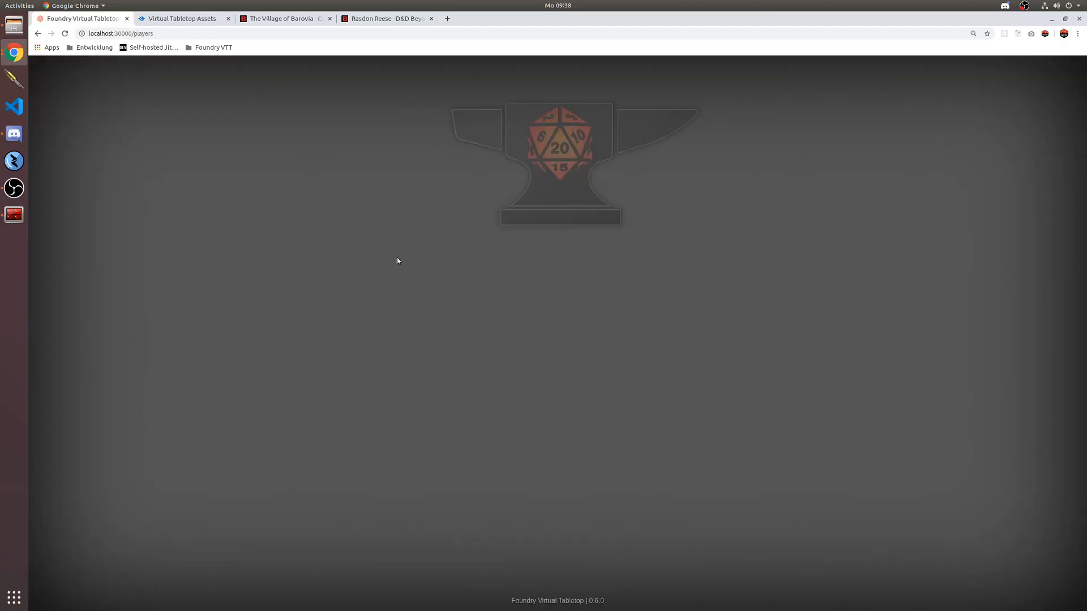
click(490, 373)
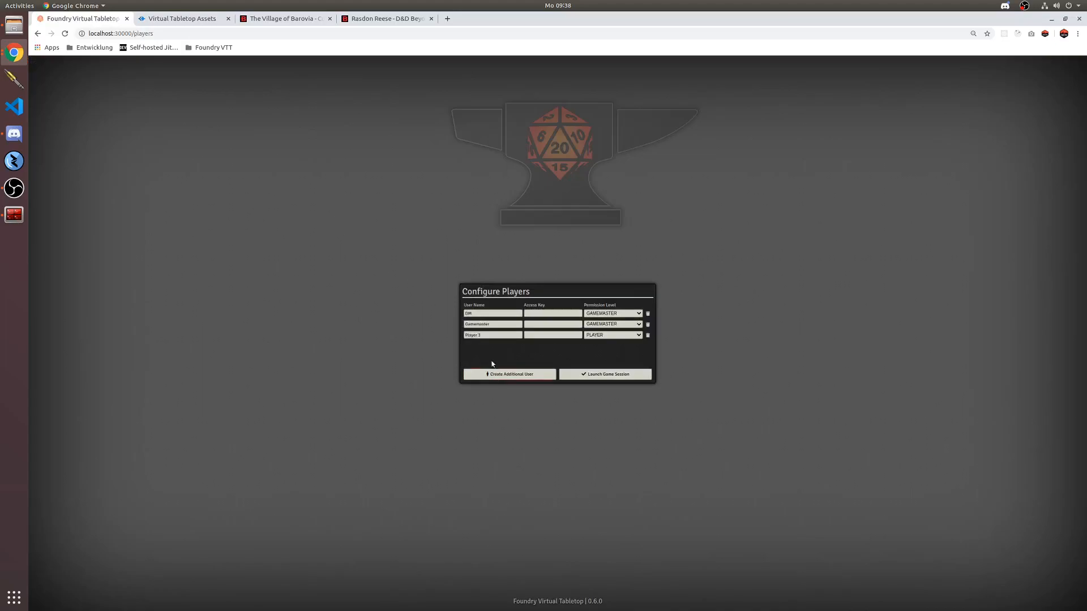
key(ctrl+a)
text(Sol)
click(504, 378)
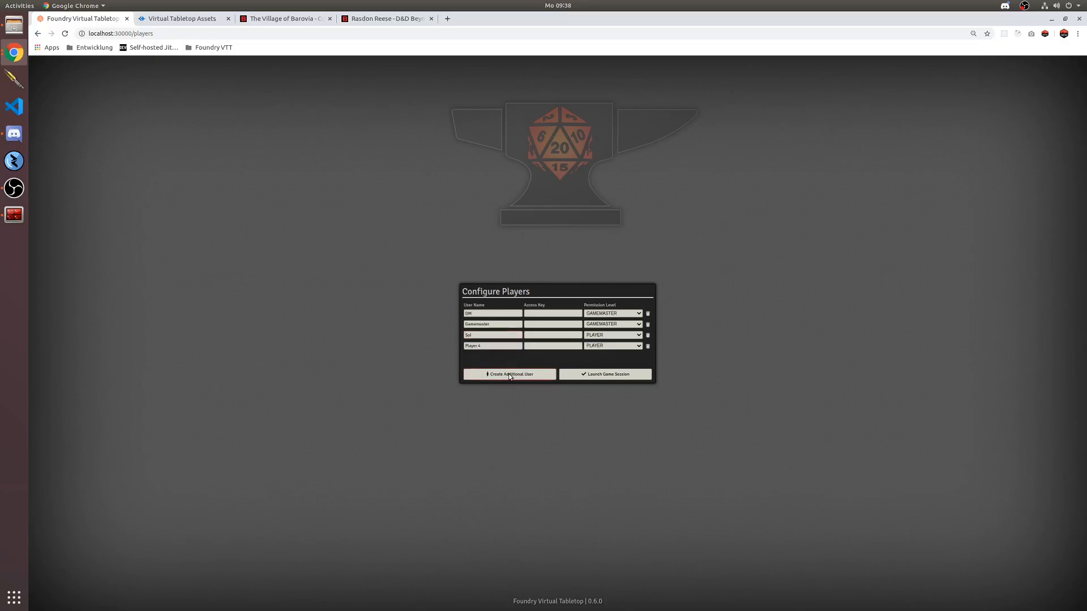
click(648, 346)
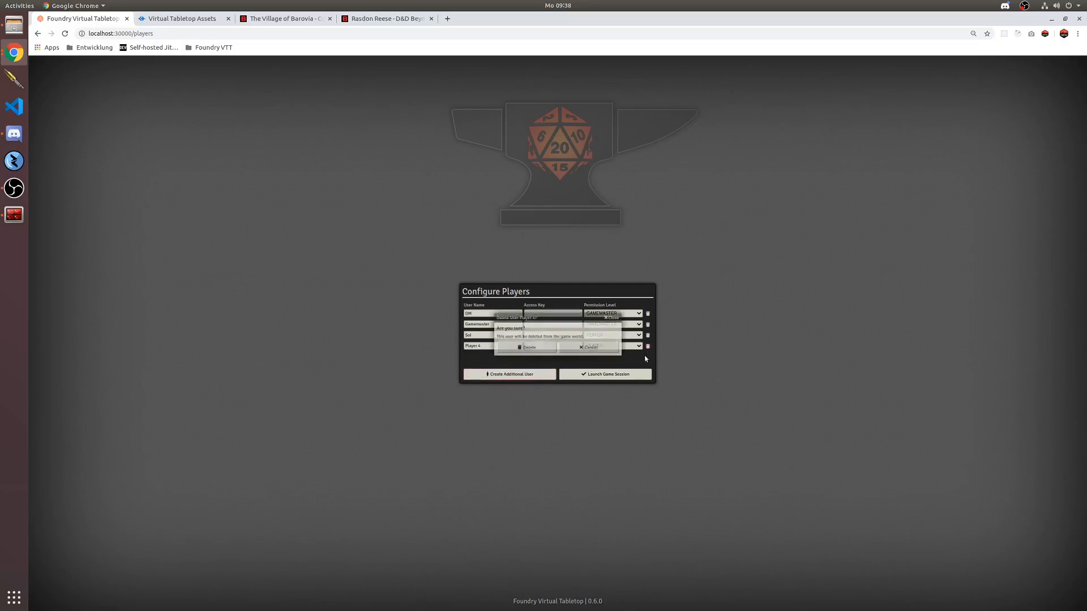
click(536, 350)
Launch the game session, and save the new player's configuration in the second browser window
click(587, 374)
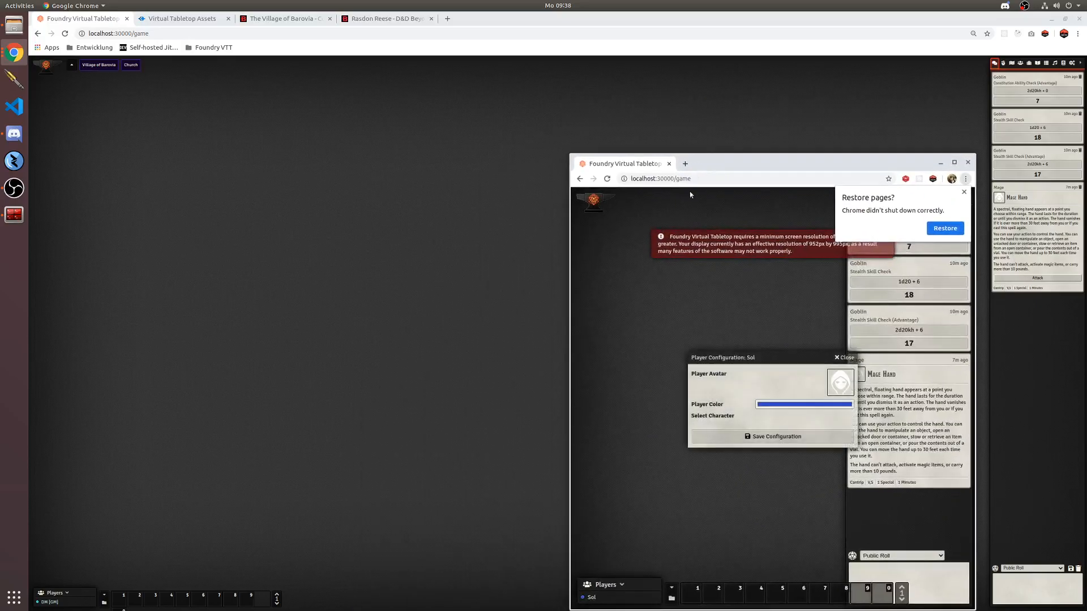
click(964, 194)
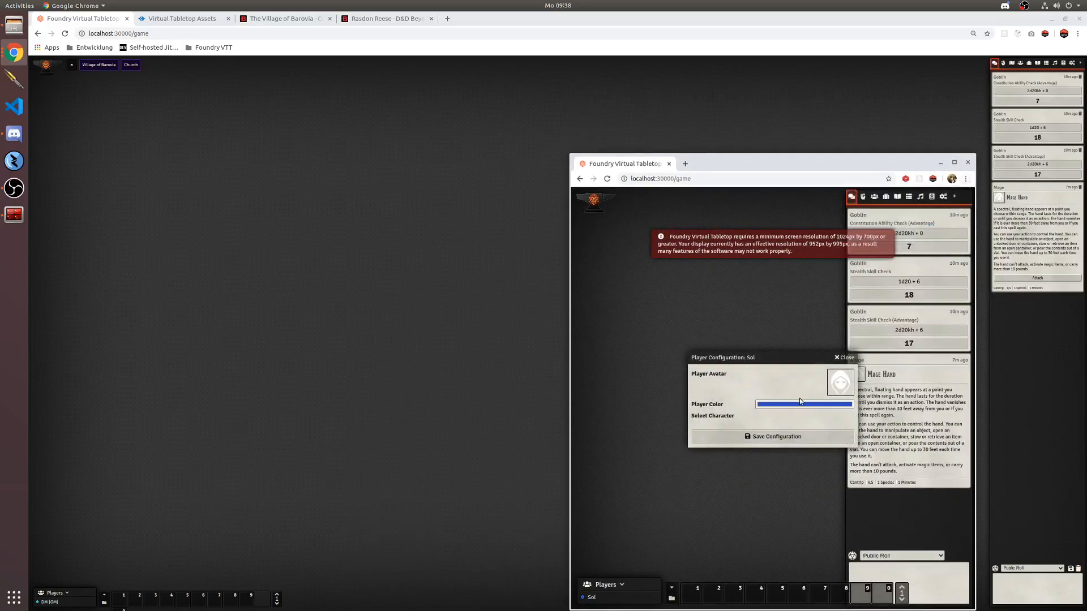
click(785, 433)
Arrange the Game Master's and the player's browser windows side by side, each filling half of the screen
drag(625, 24, 17, 59)
drag(797, 162, 1085, 127)
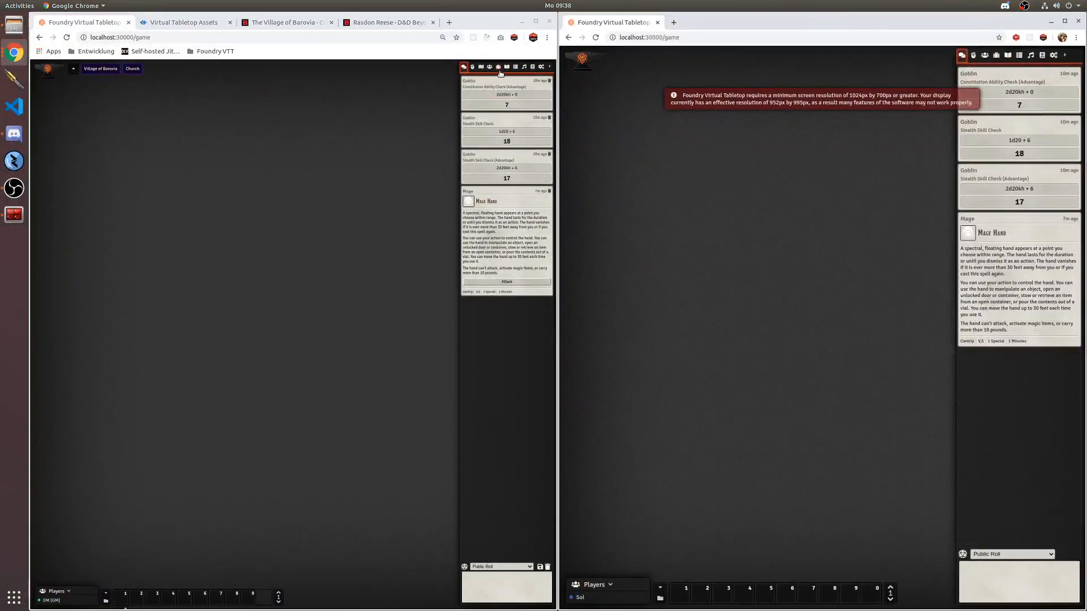
Open the Chapter 3: The Village of Barovia journal entry and show its Innocent and Priest card illustration to the players
click(506, 67)
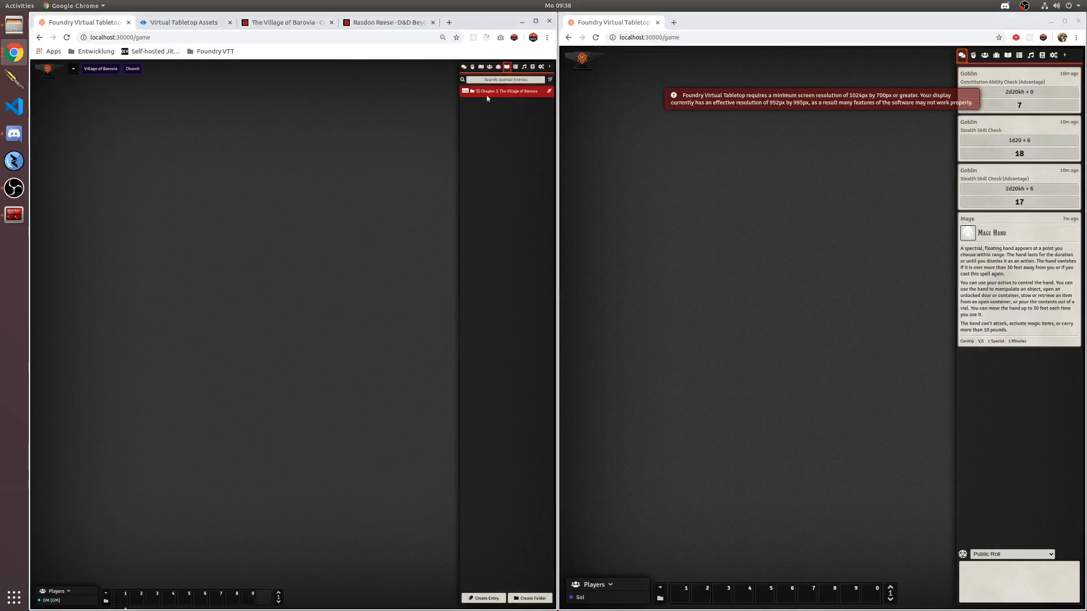
click(485, 90)
click(479, 127)
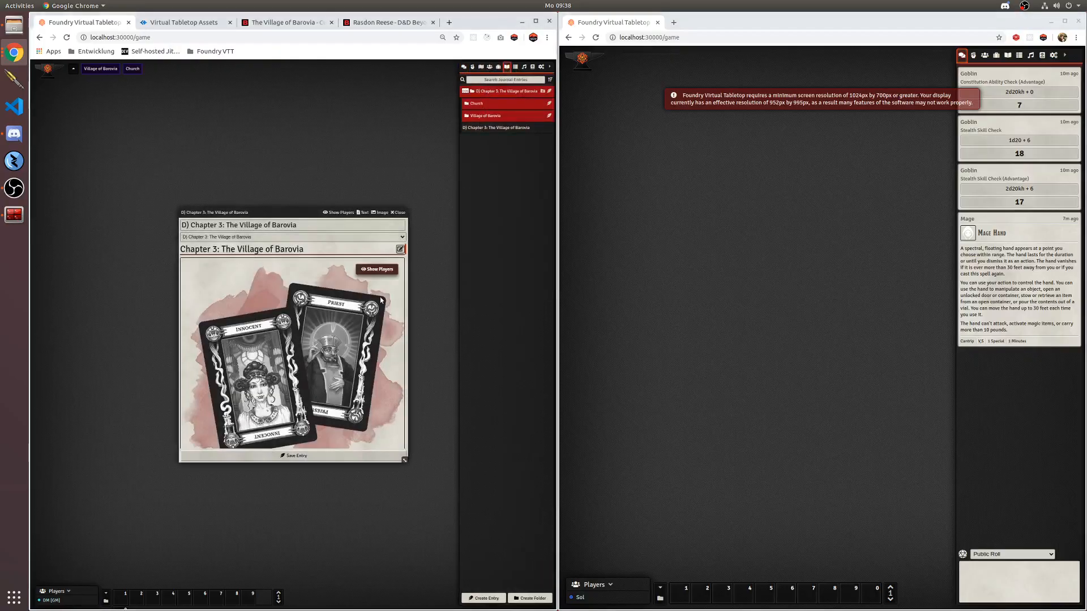
click(384, 270)
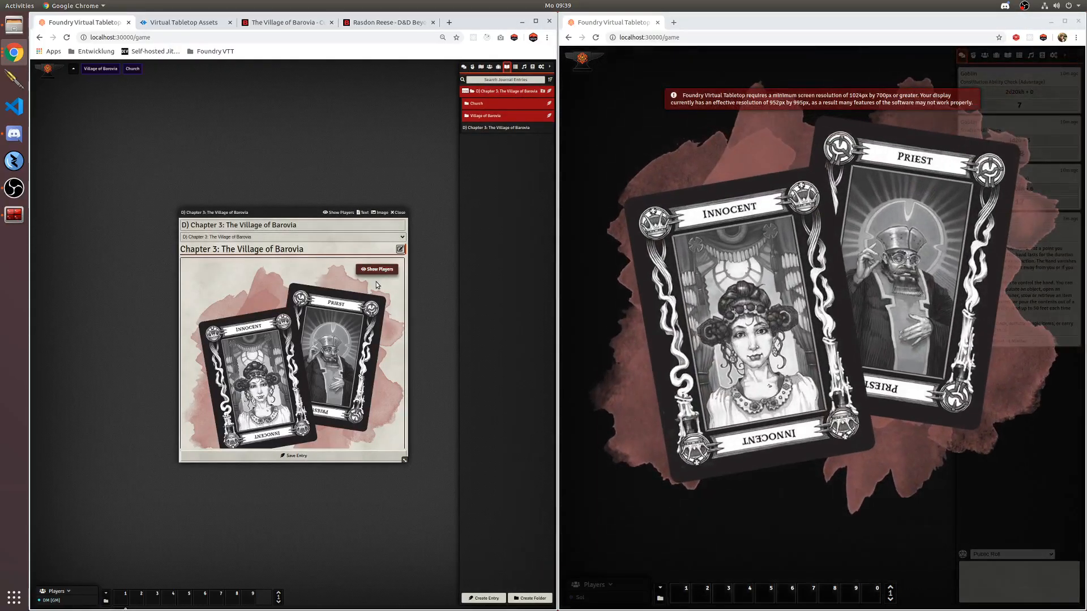
Show the Village of Barovia map image under Areas of the Village to the players and dismiss it in the player's window
scroll(405, 280, down, 10)
drag(406, 281, 405, 278)
click(386, 318)
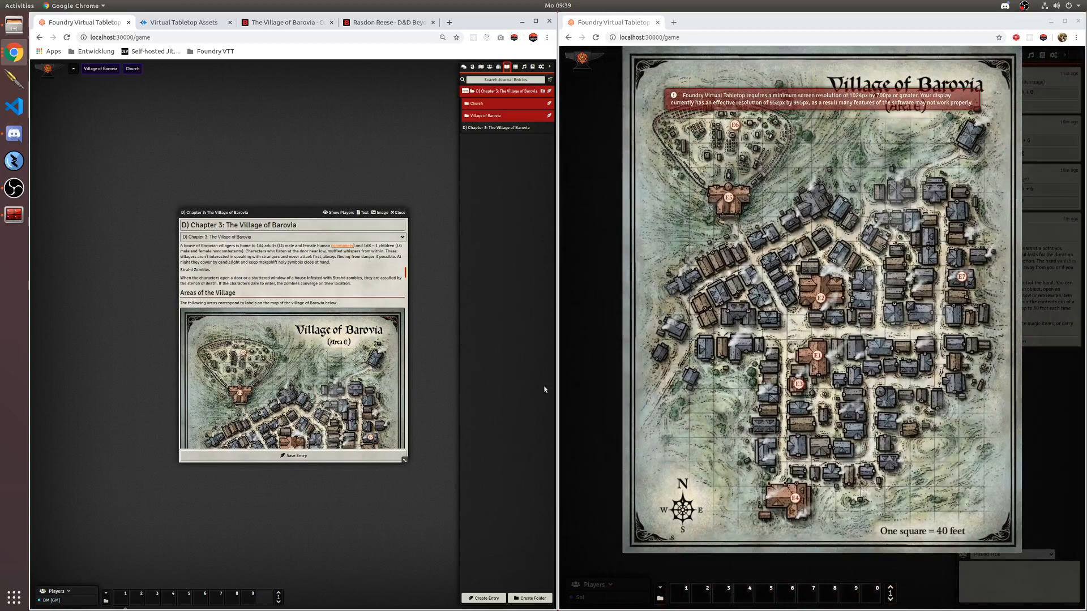
click(787, 276)
click(691, 376)
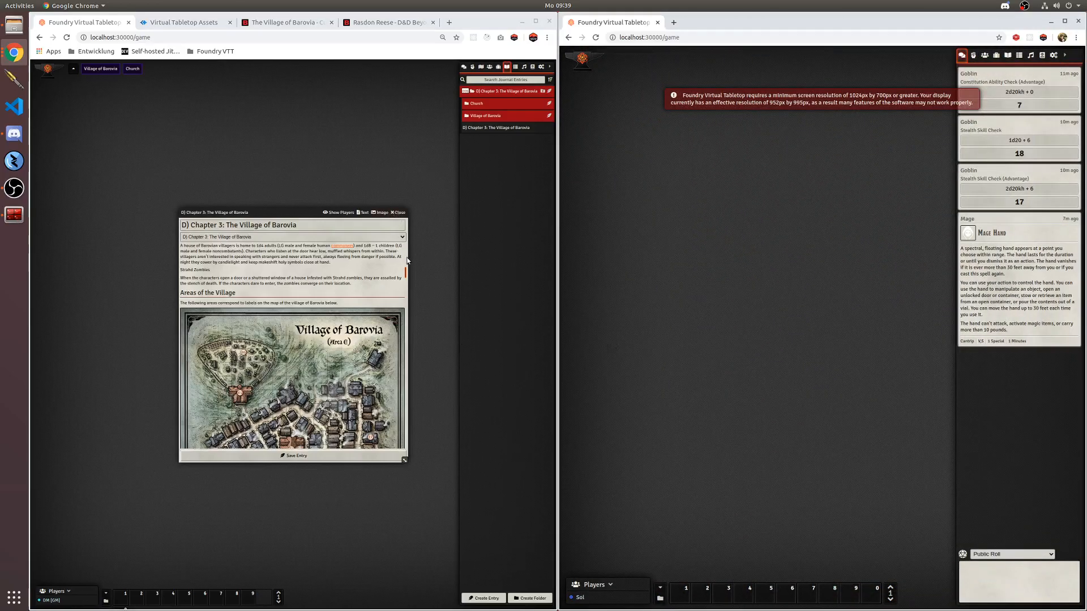
Look through the remainder of the chapter's journal entry and close it
drag(406, 272, 400, 428)
scroll(401, 429, down, 5)
click(397, 212)
View the Village of Barovia scene and widen the Game Master's browser window over the player's half of the screen
click(107, 72)
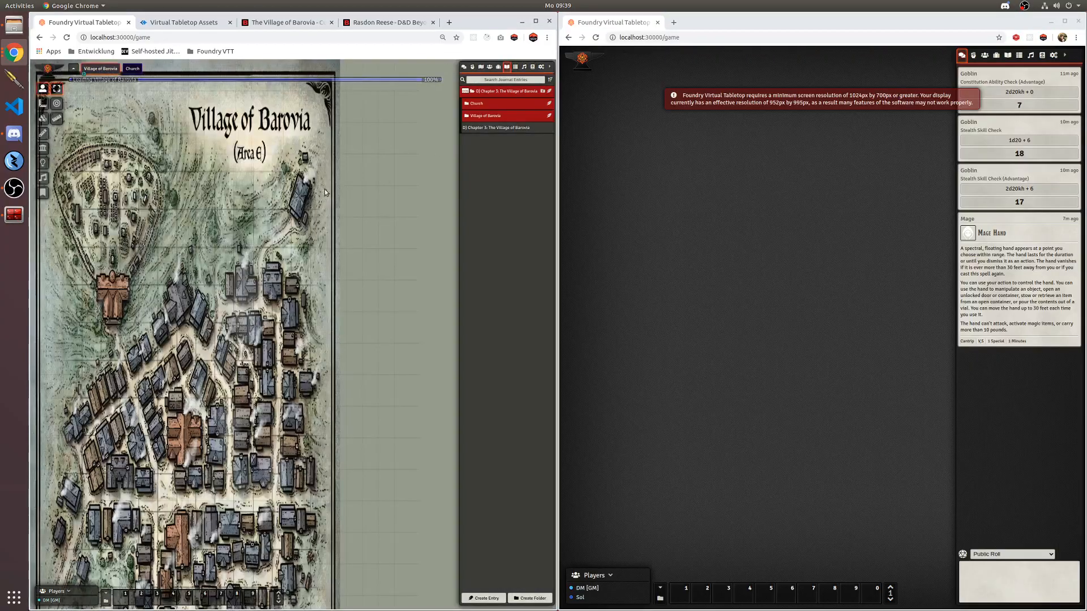
drag(553, 161, 870, 164)
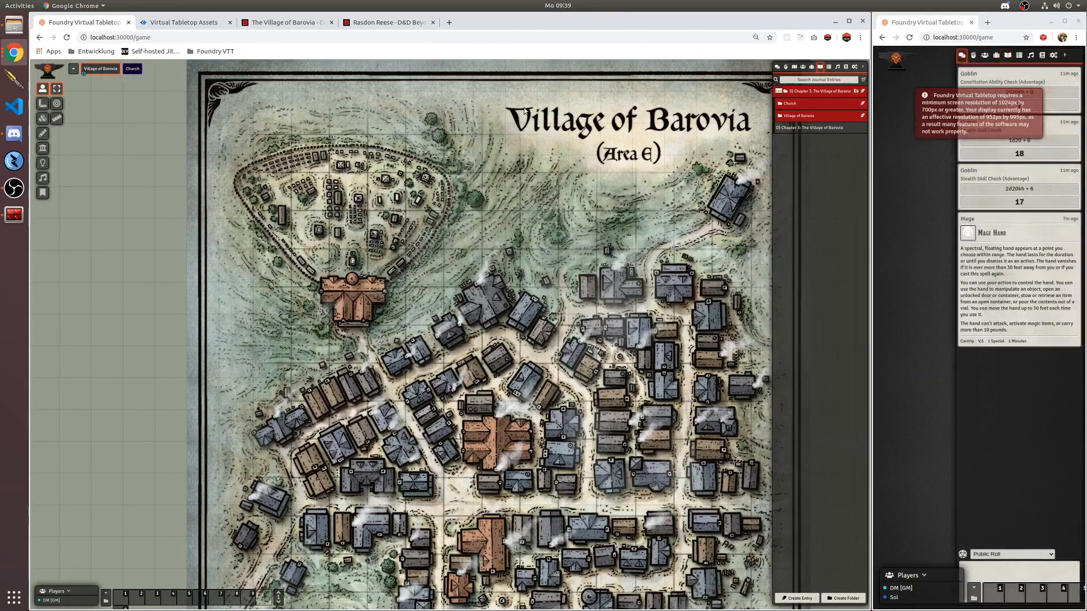
drag(425, 260, 324, 242)
Reload the Game Master's game page and check the Foundry and source connections in the VTTAssets.com D&D Beyond extension
key(F5)
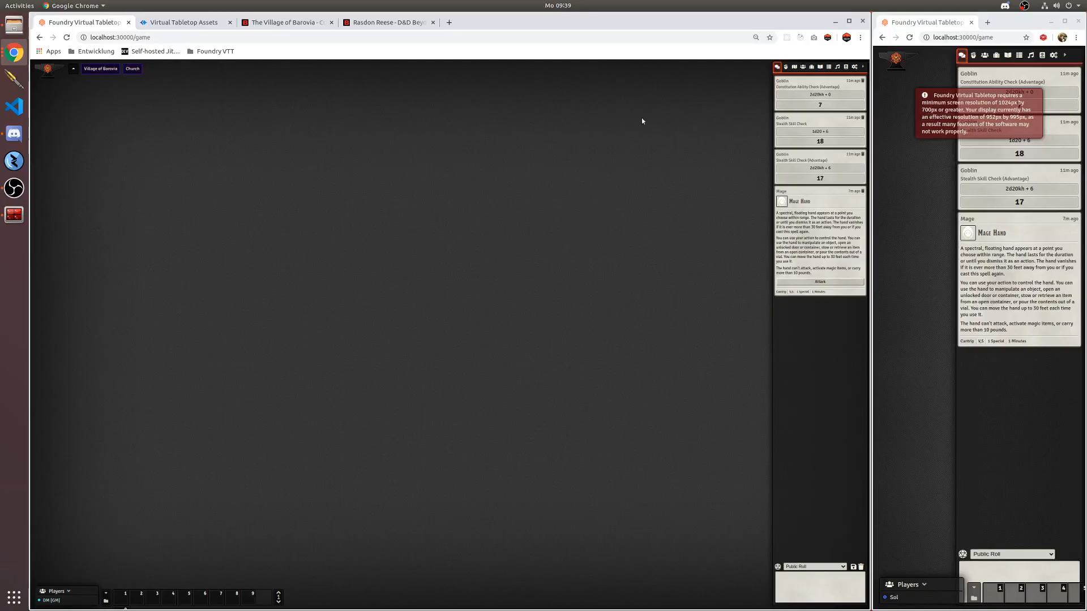
click(827, 37)
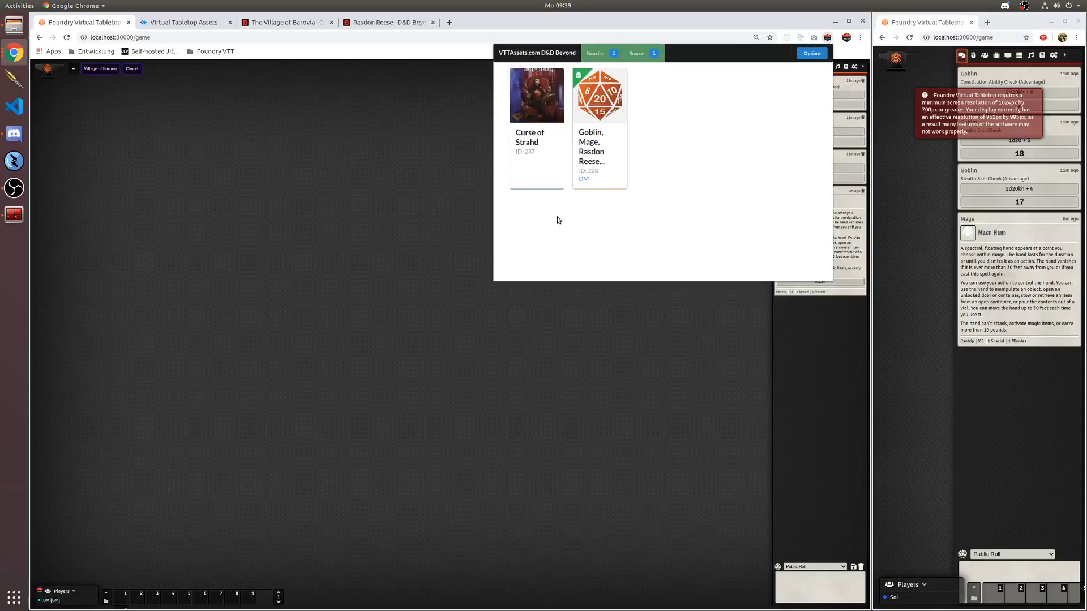
click(404, 195)
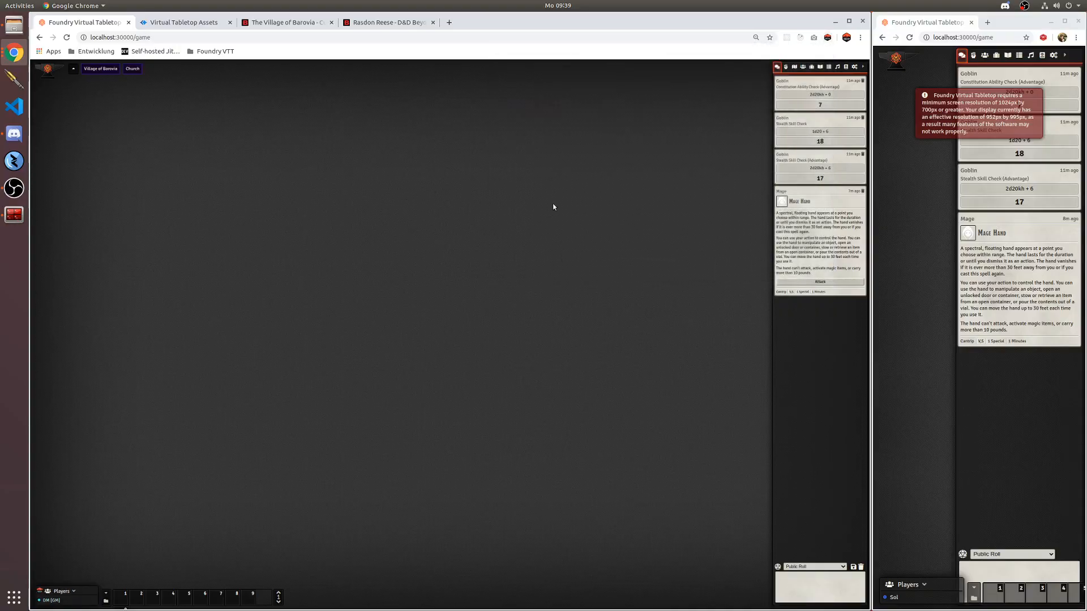
Reopen the Village of Barovia scene and expand the Curse of Strahd folder in the scene directory
click(794, 67)
click(116, 69)
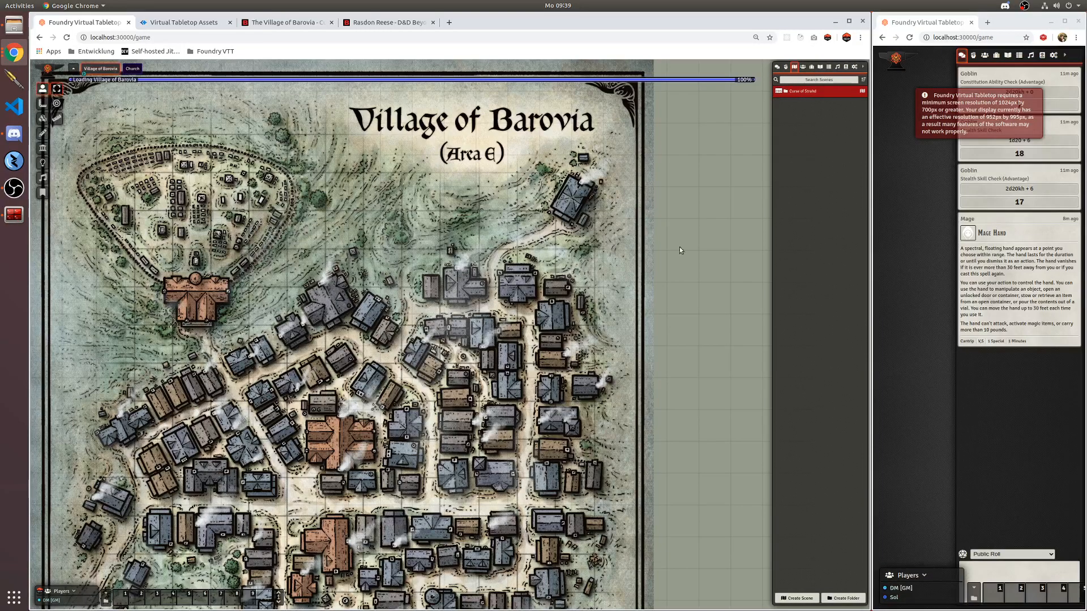
click(801, 92)
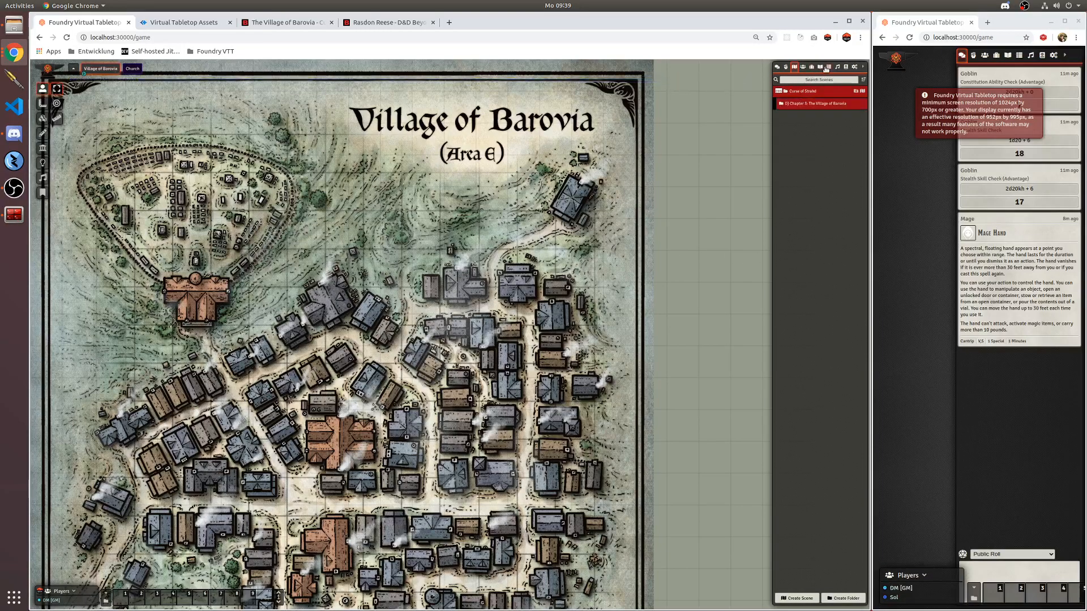
Expand the chapter's Village of Barovia journal folder and place a map note for E1. Bildrath's Mercantile on the scene
click(820, 67)
click(809, 94)
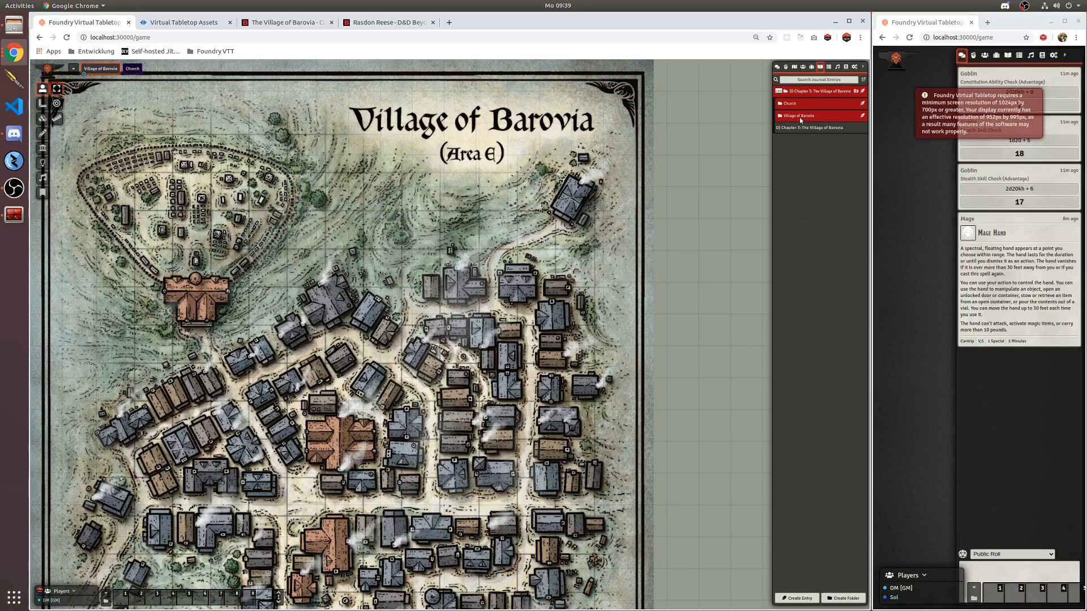
click(792, 117)
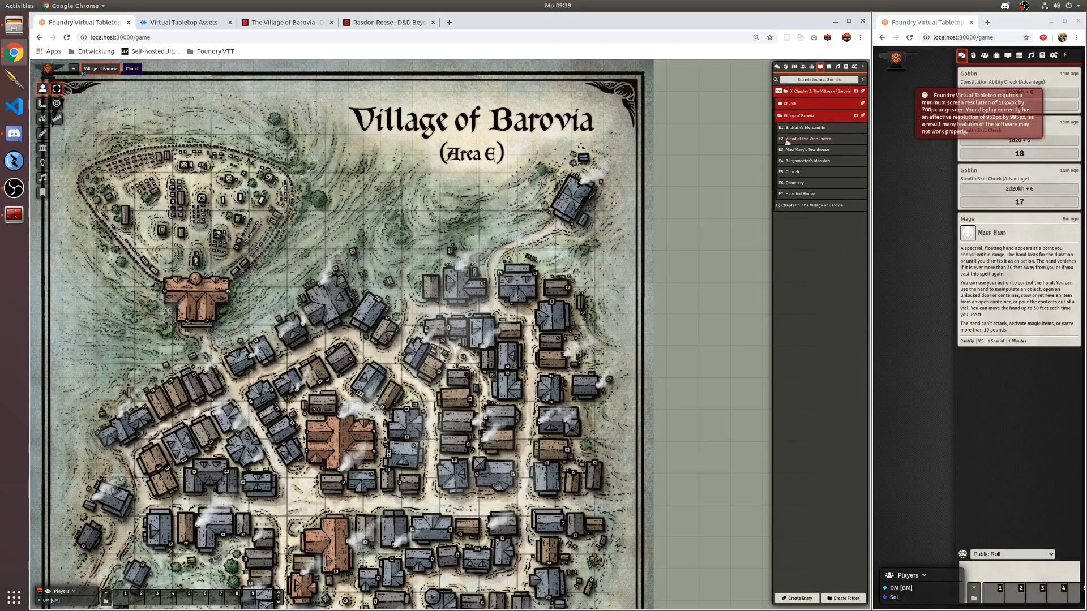
drag(789, 129, 364, 265)
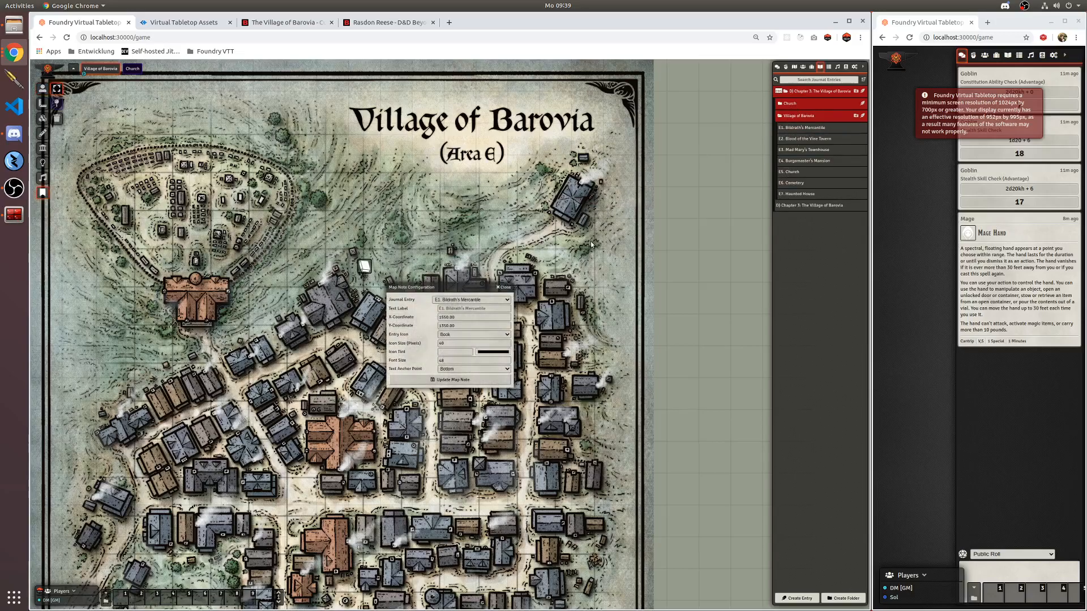
click(450, 379)
Place map notes for E2. Blood of the Vine Tavern, E3. Mad Mary's Townhouse and E4. Burgomaster's Mansion among the village houses
drag(804, 139, 436, 378)
click(436, 378)
drag(798, 150, 214, 388)
click(408, 380)
drag(801, 162, 397, 392)
click(430, 381)
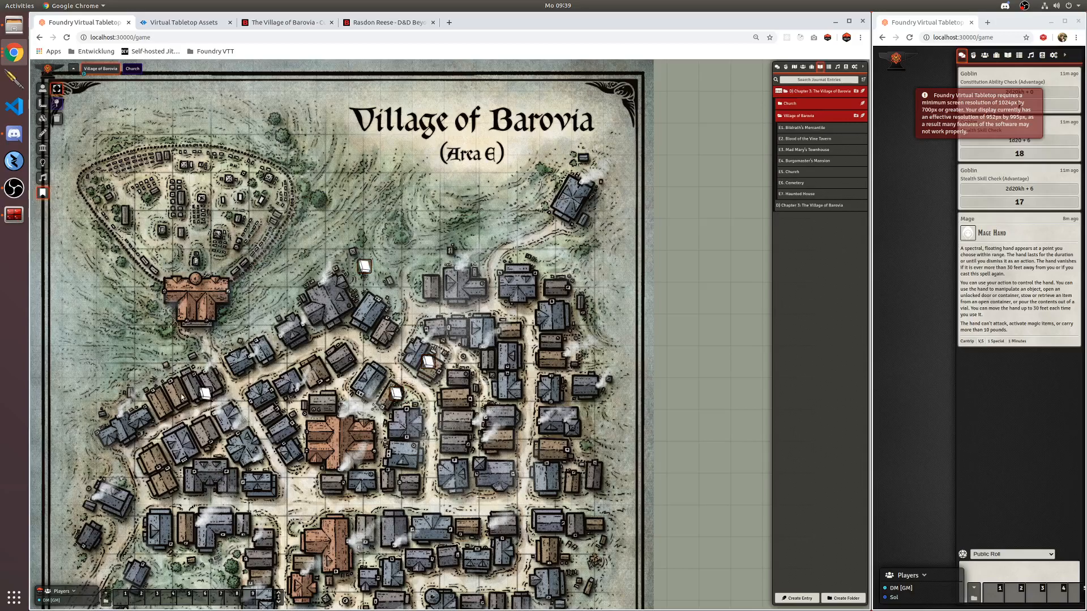
Open the E3. Mad Mary's Townhouse entry from its map note, look through its content, and close it
double_click(206, 392)
scroll(434, 310, down, 3)
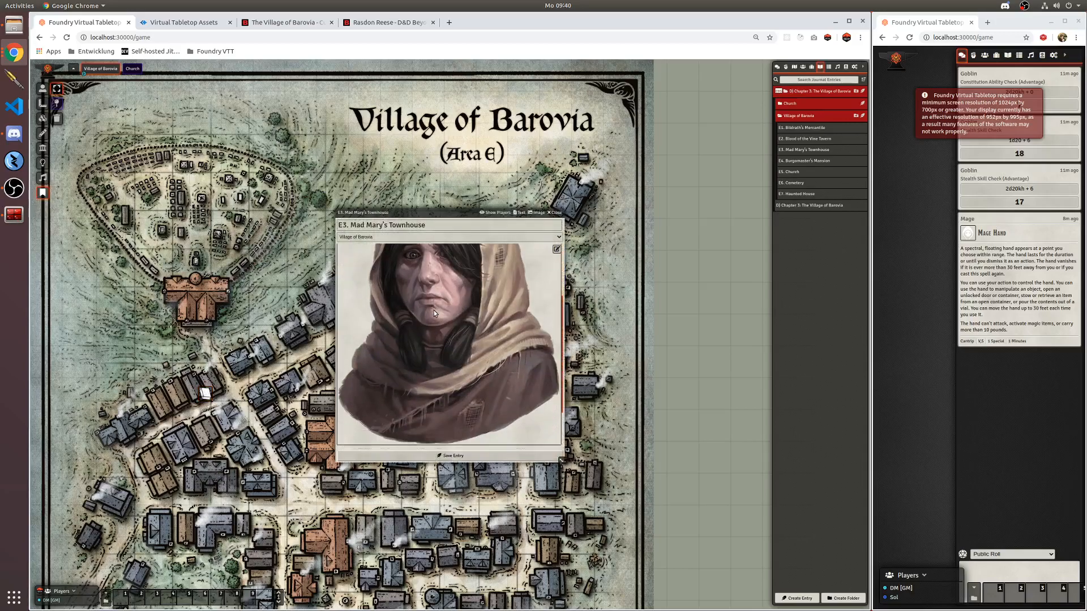
scroll(433, 312, up, 3)
click(554, 212)
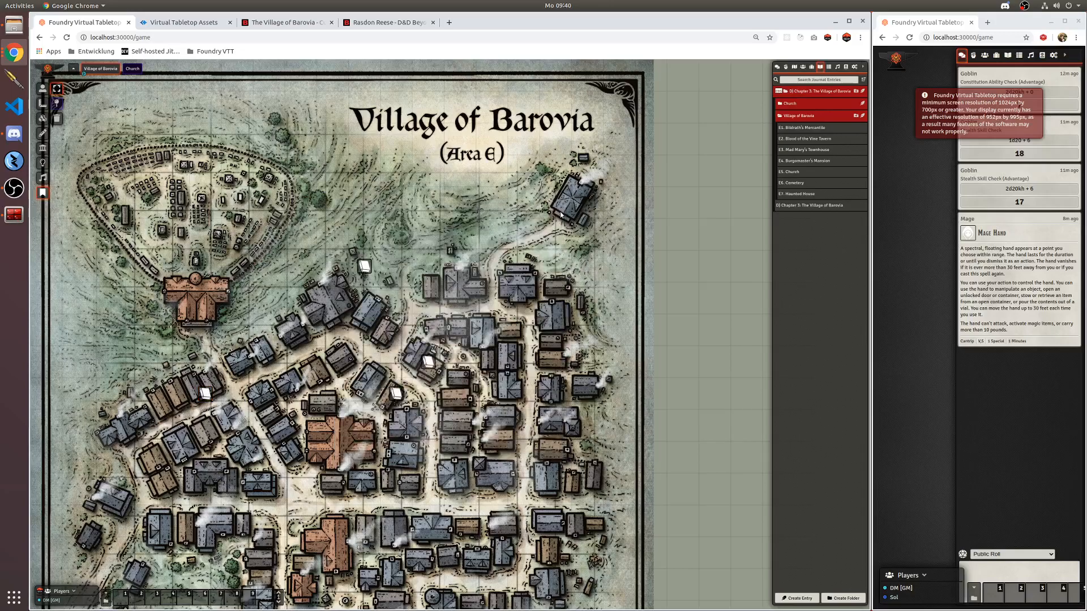
Inspect the Occupants roll table in the Chapter 3: The Village of Barovia folder and close it
click(829, 67)
click(807, 91)
click(805, 107)
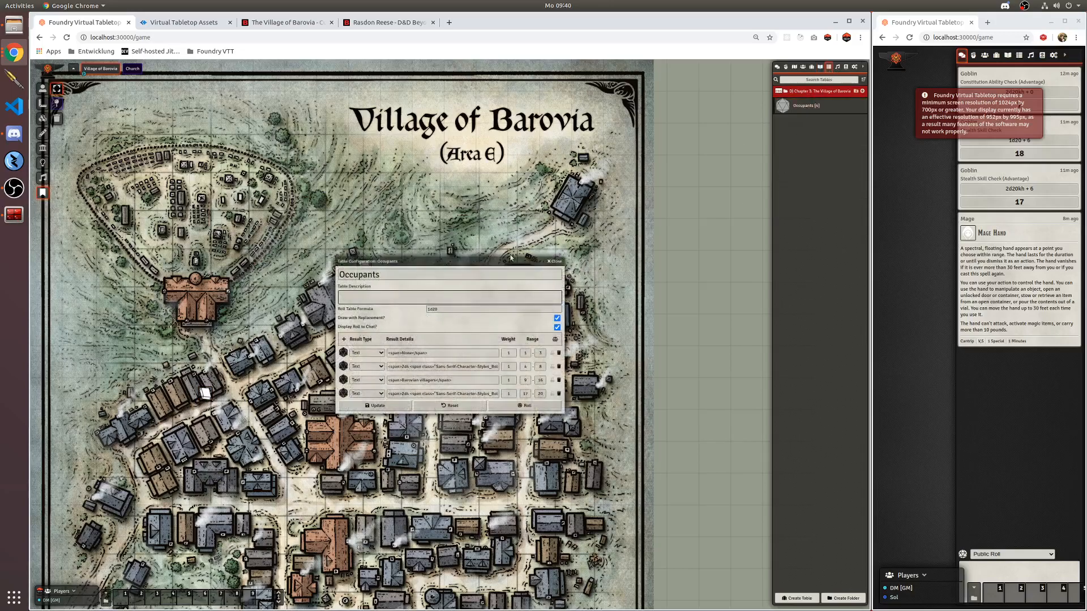
click(554, 262)
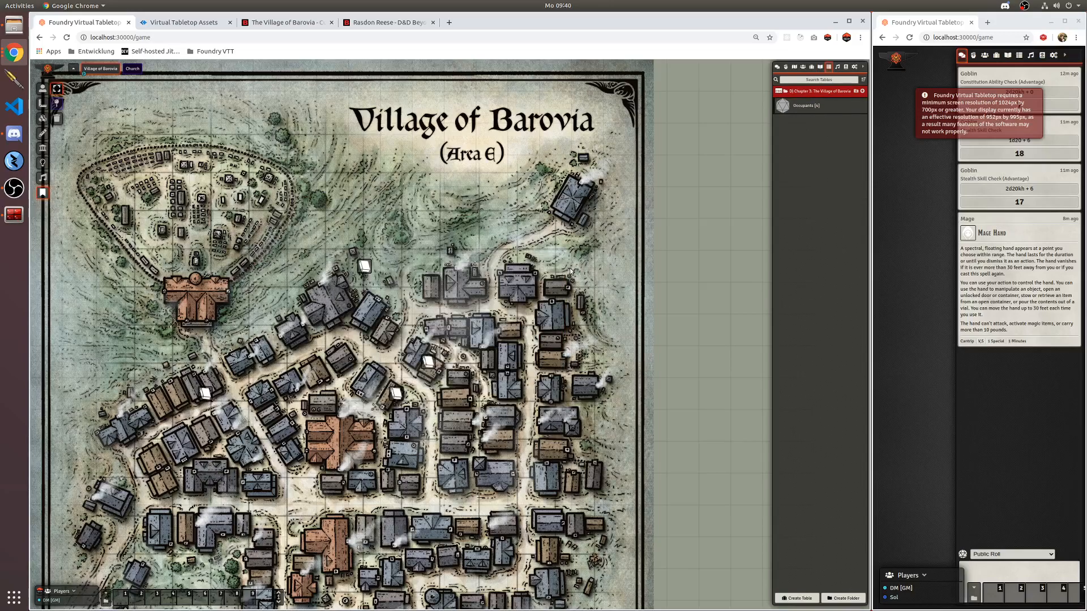
Open the Chapter 3: The Village of Barovia journal entry, reposition and enlarge its window, and find the House Occupants section
click(820, 67)
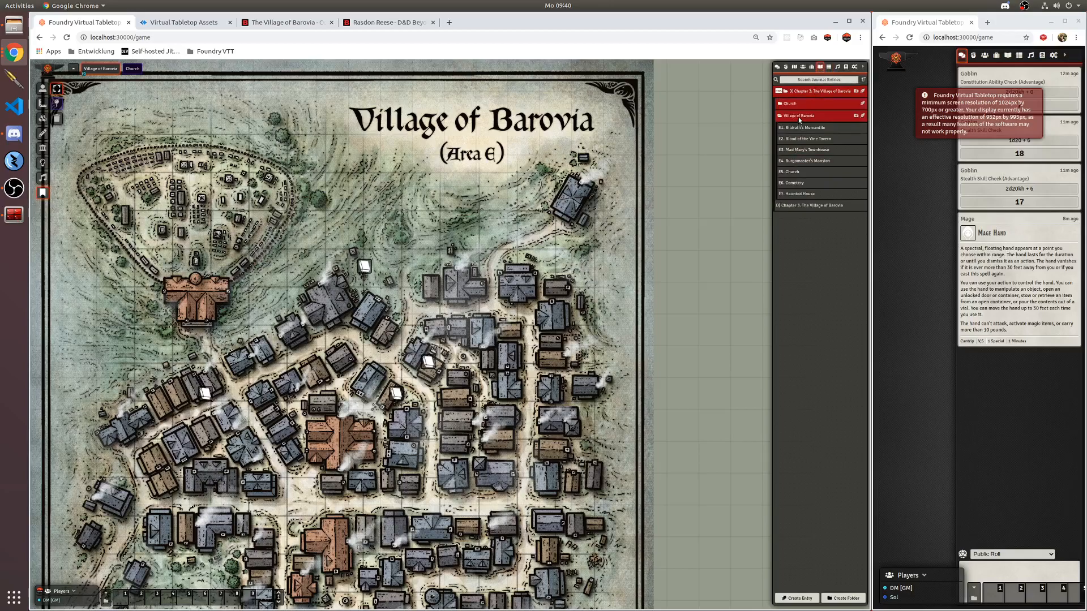
click(792, 205)
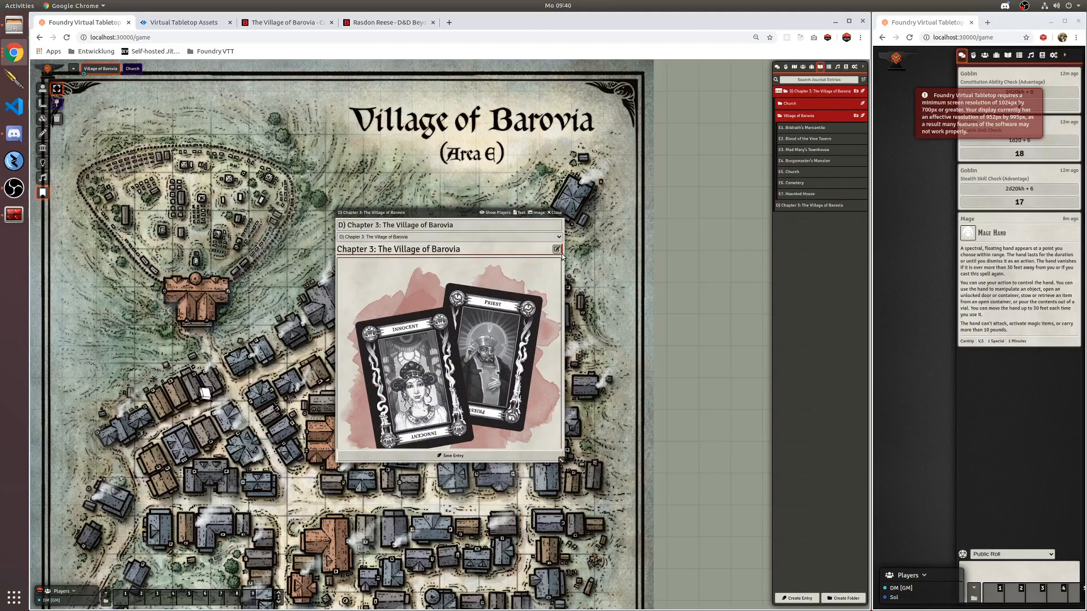
drag(477, 214, 395, 126)
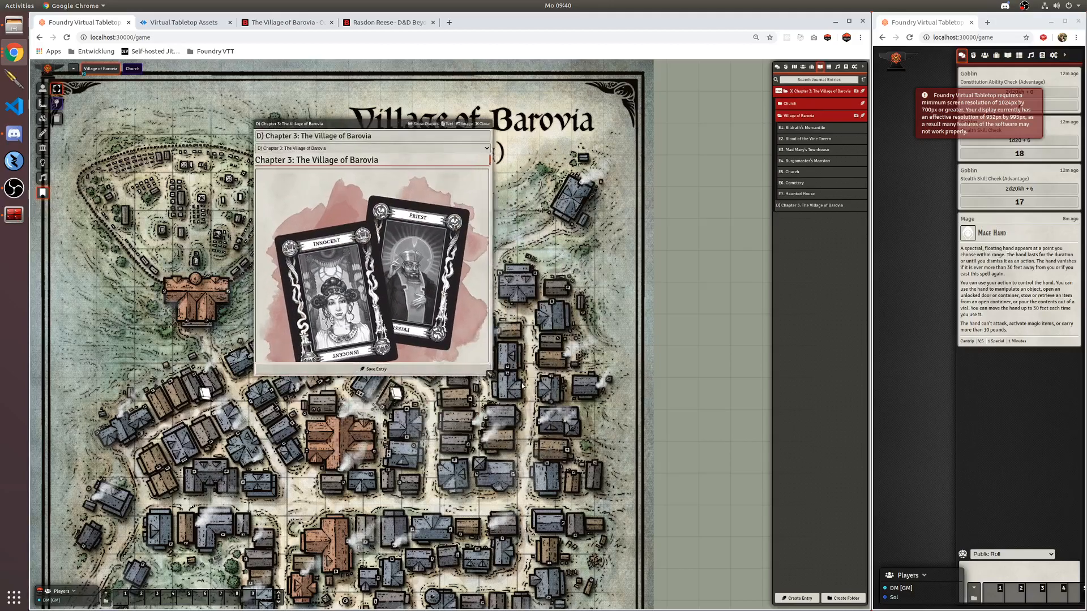
drag(485, 373, 620, 419)
scroll(620, 173, down, 1)
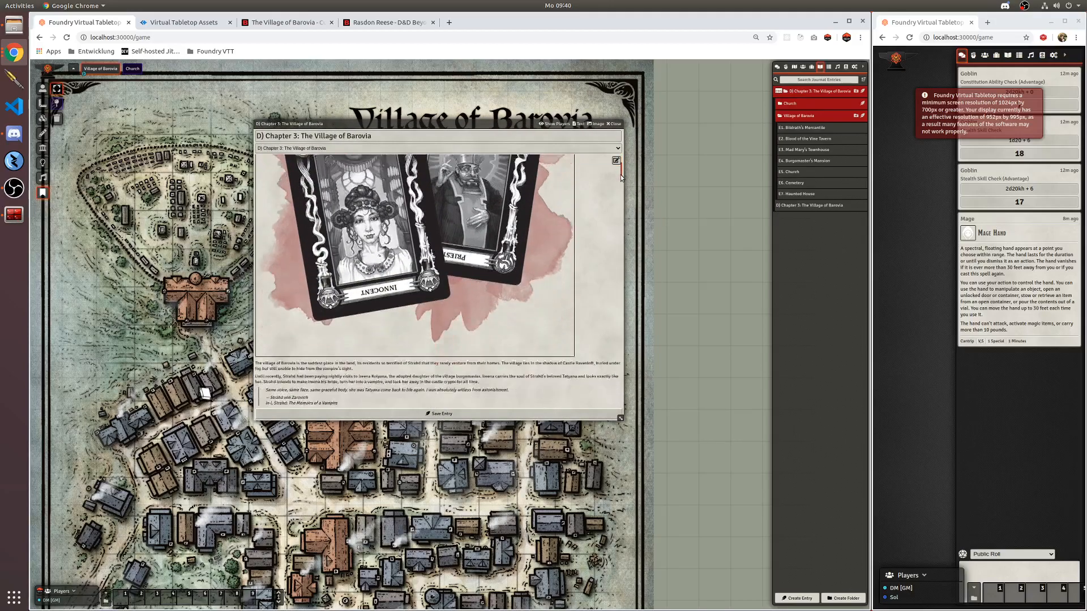
drag(621, 173, 619, 193)
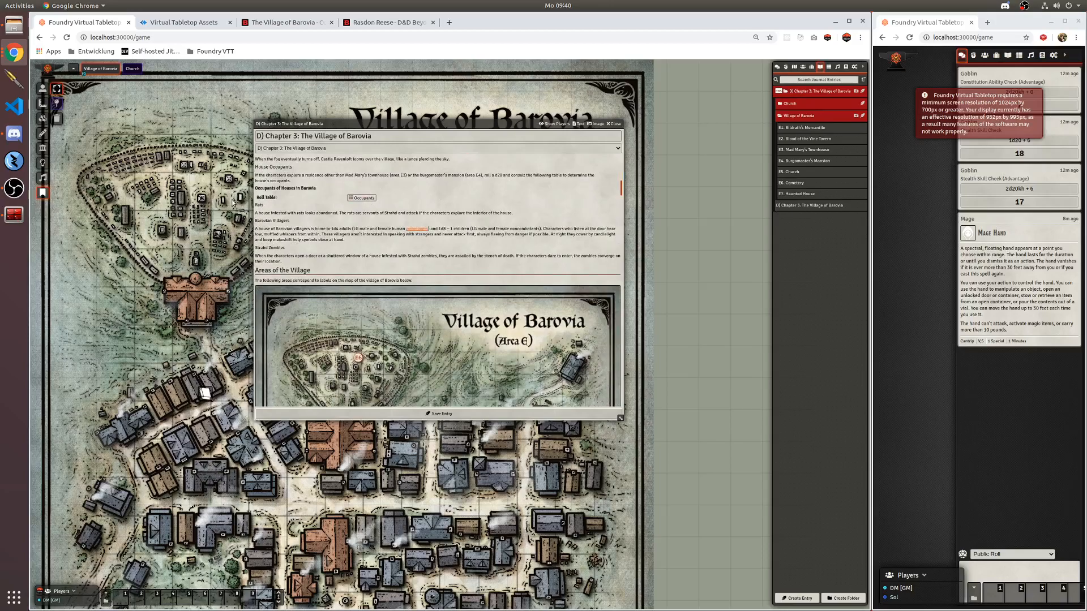
Roll on the Occupants table linked in the journal text, view the draw in the chat log, and close both windows
click(361, 197)
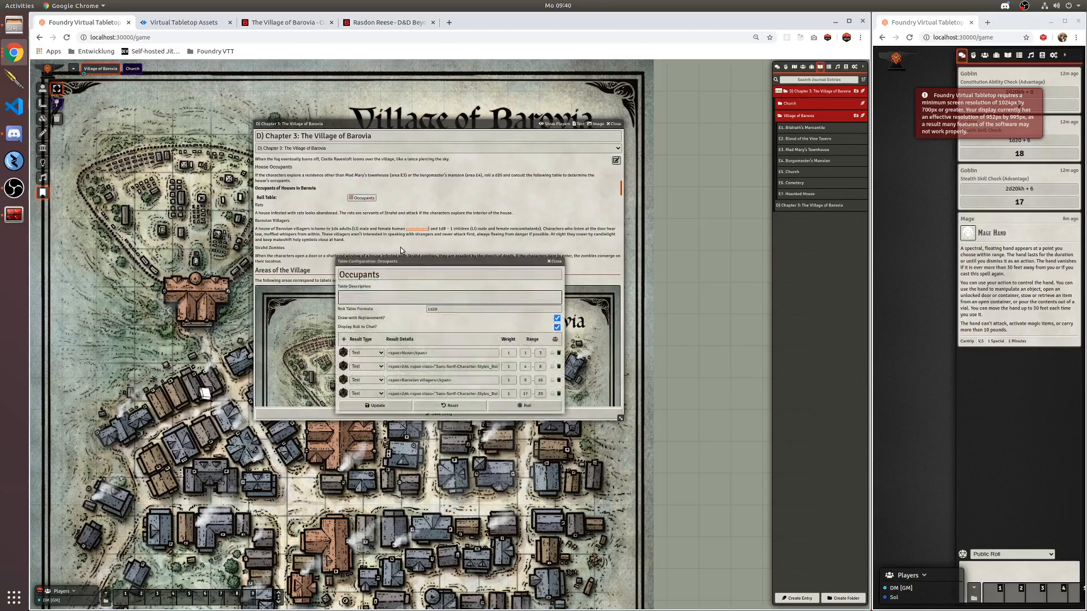
click(524, 406)
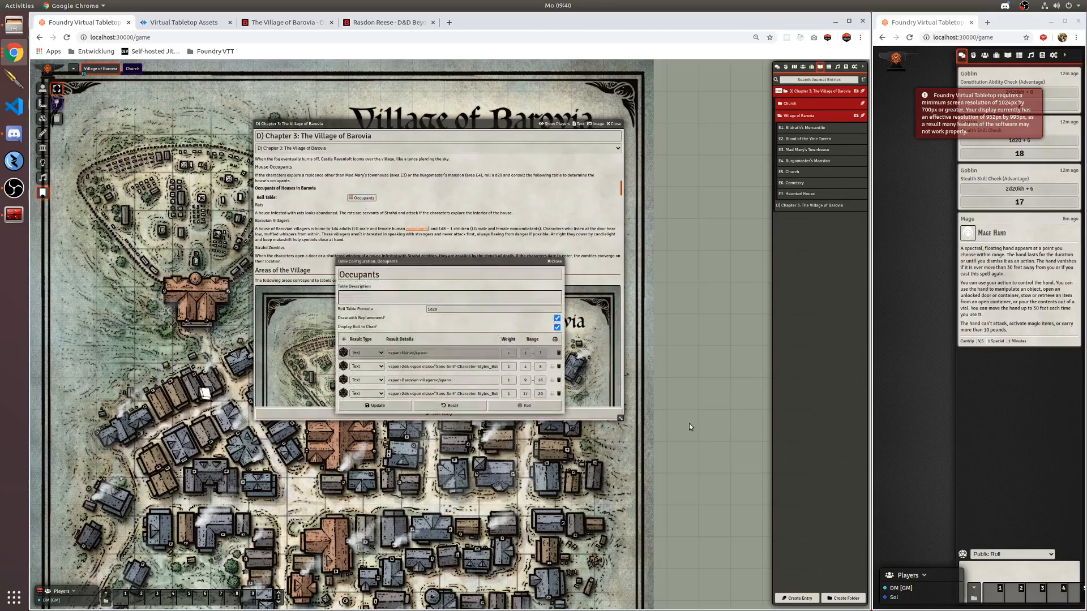
click(777, 67)
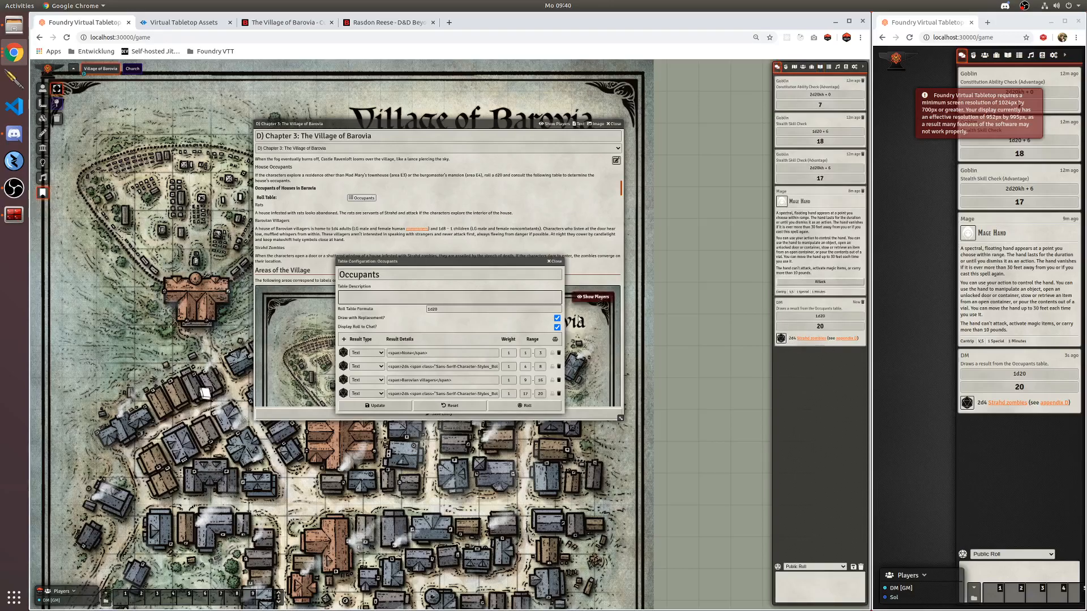
click(555, 261)
click(614, 124)
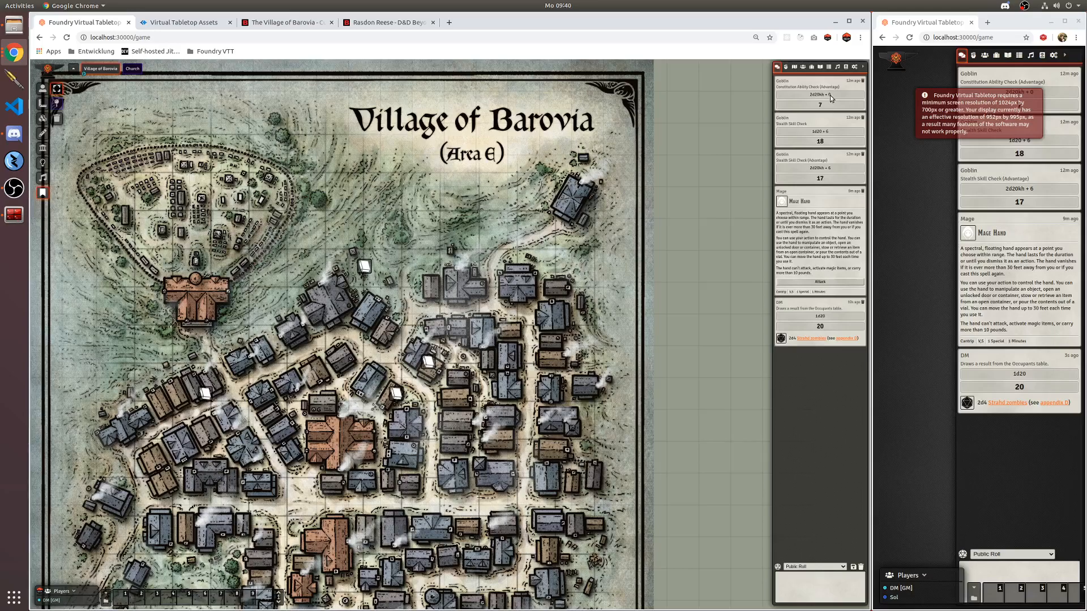
click(829, 68)
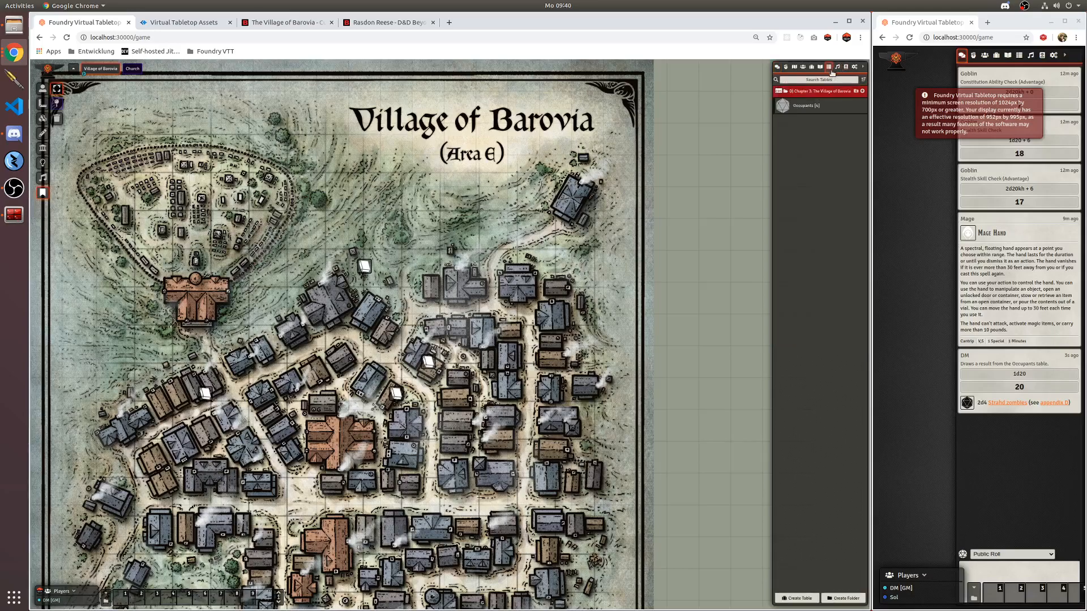
click(794, 66)
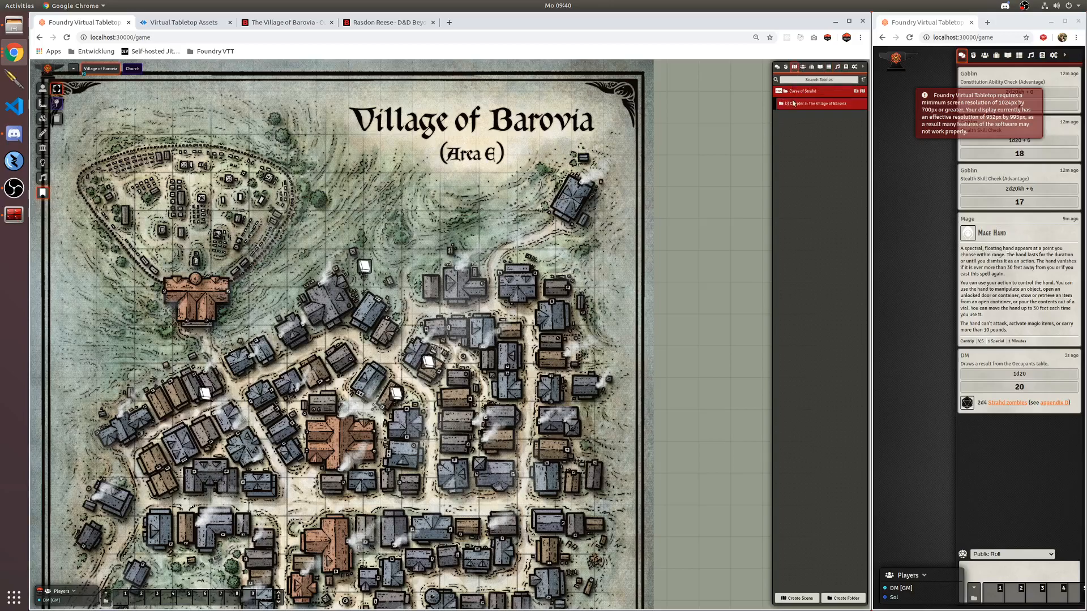
click(854, 67)
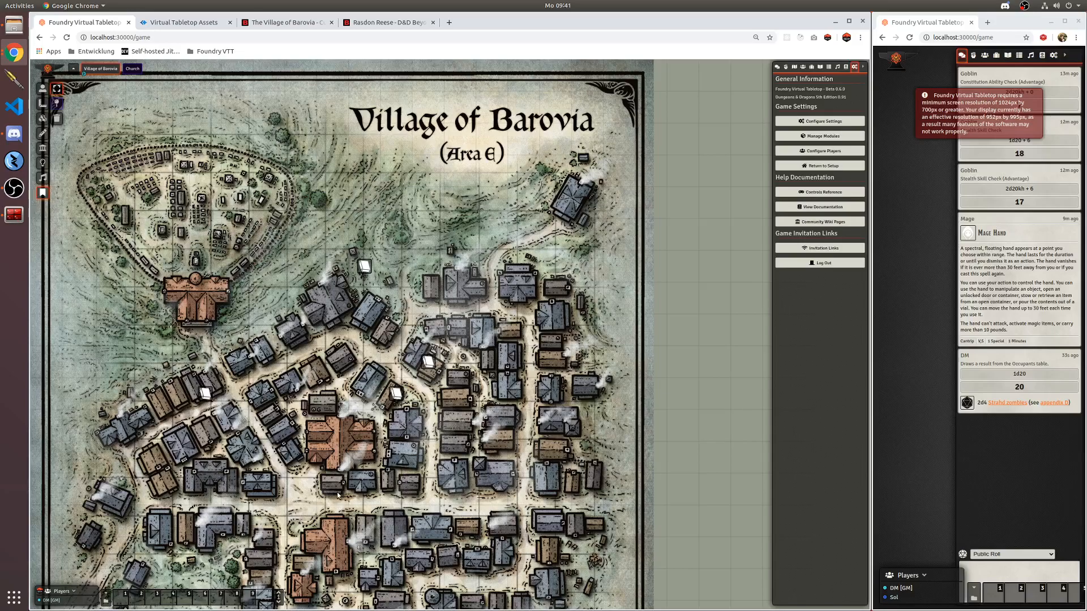
scroll(411, 343, down, 4)
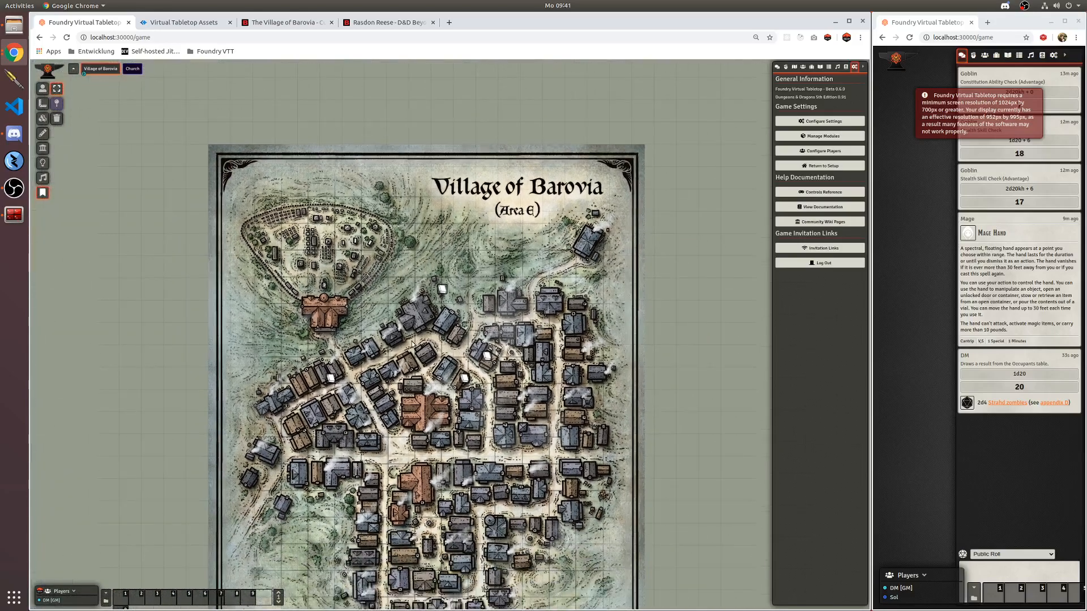